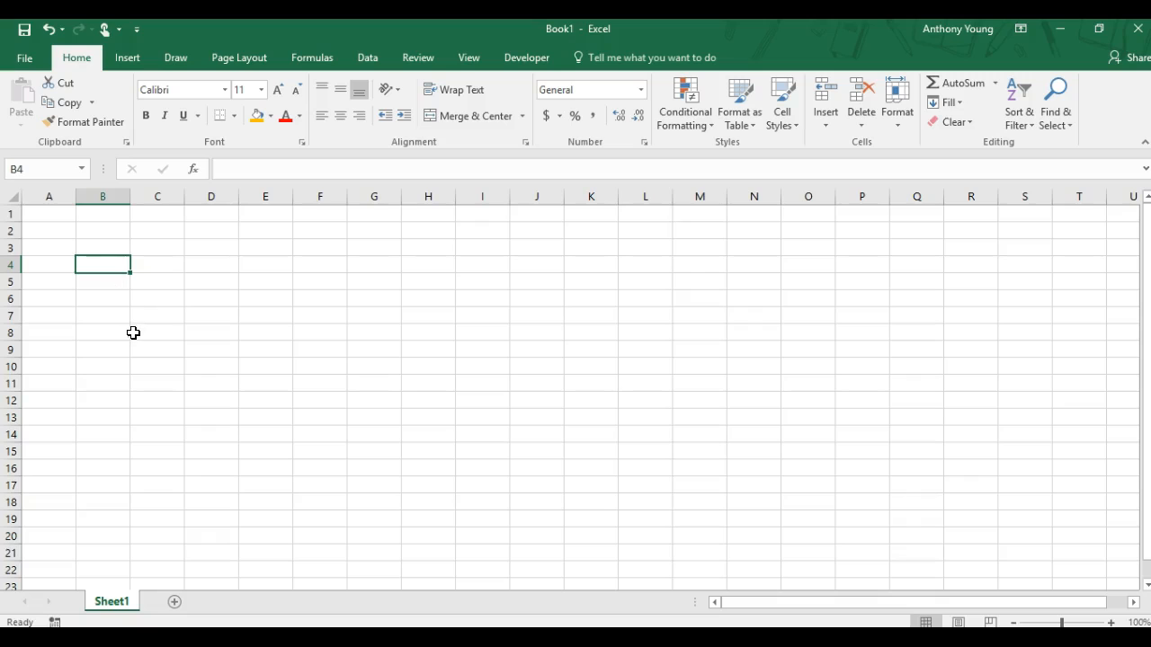
Step: Enter 1234 in C8, hello in C9 and the formula =45+5 in C10
left_click(62, 212)
left_click(146, 337)
type("1234")
key("Return")
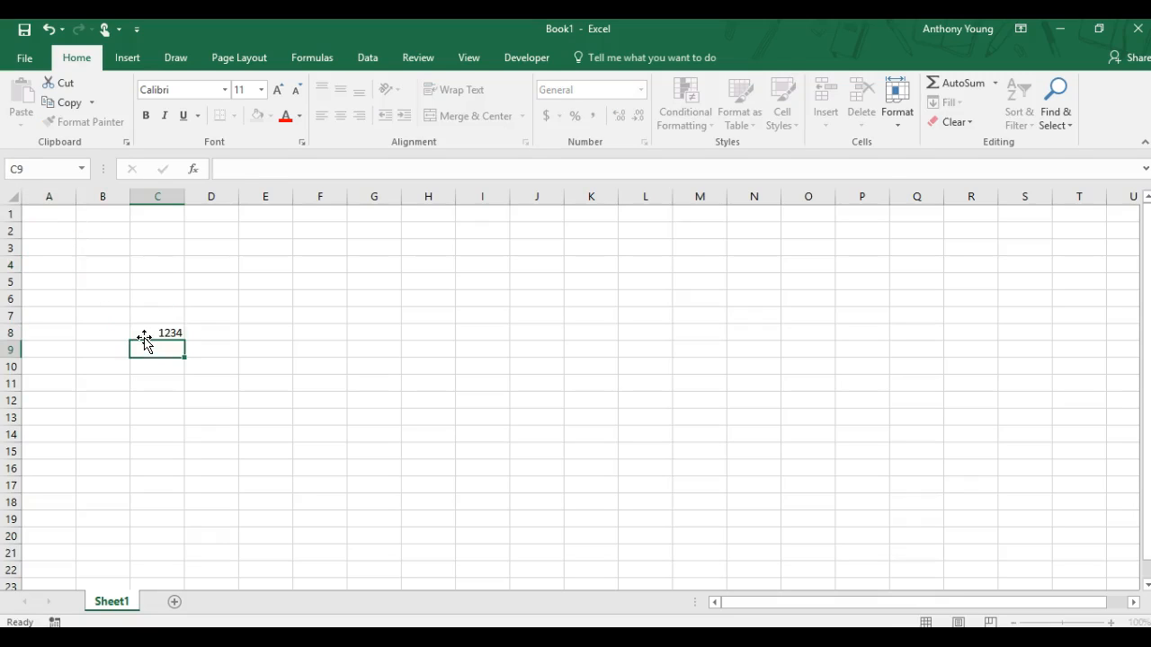
type("hello")
key("Return")
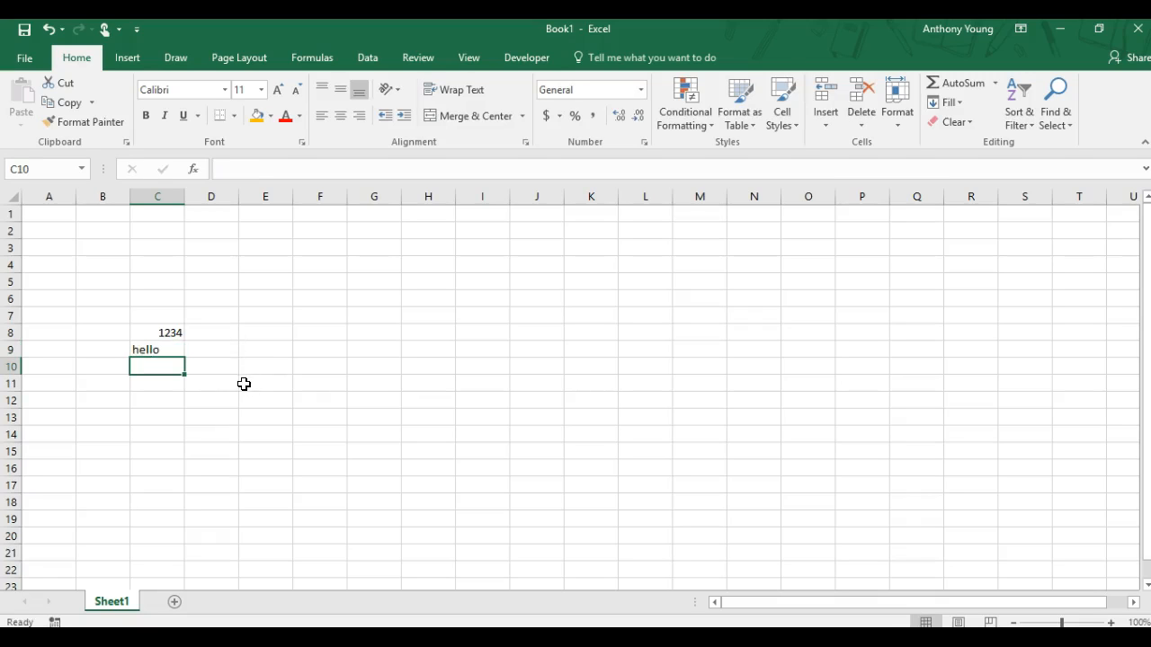
type("=")
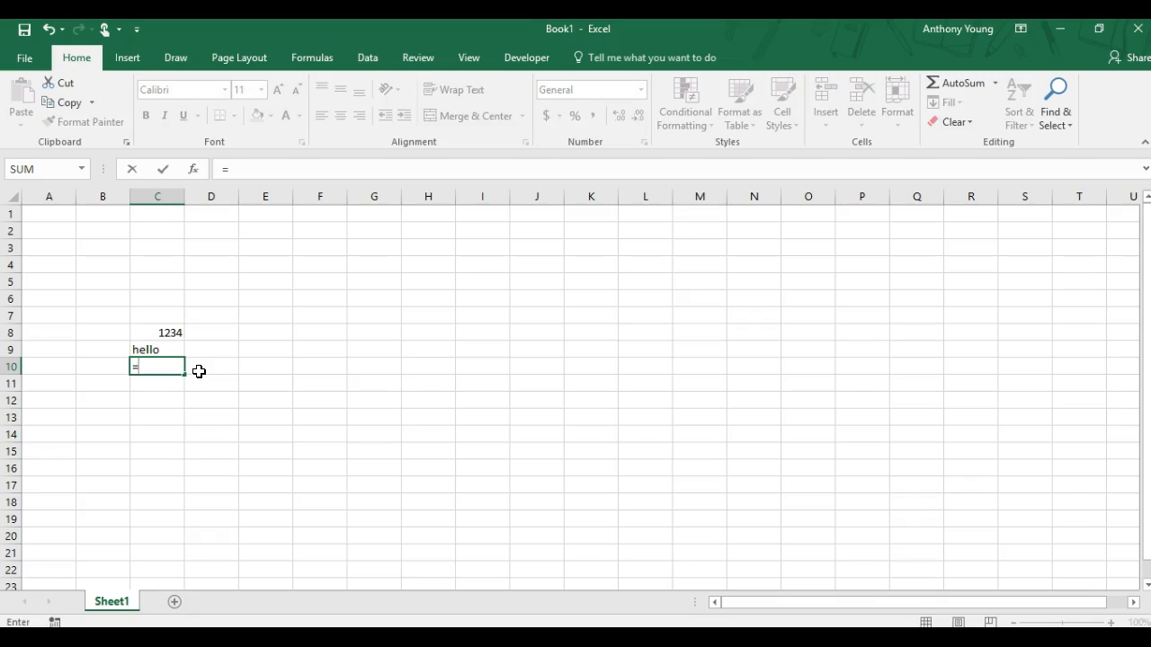
type("45")
key("Return")
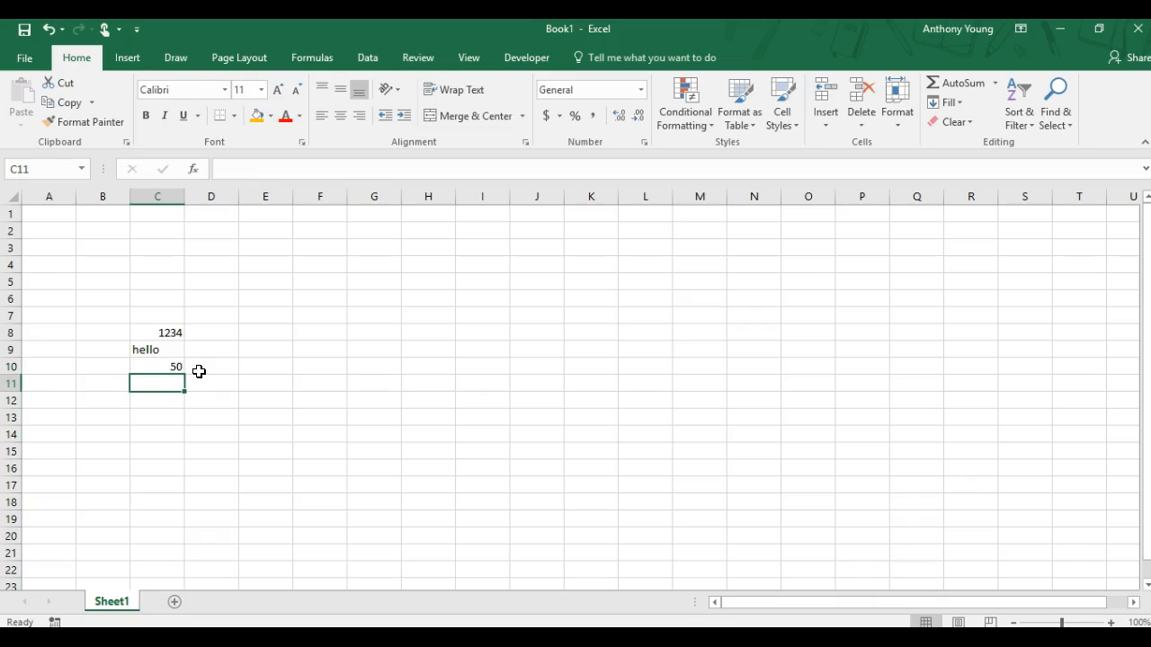
Step: Fill cell C8 with light gray
left_click(170, 333)
left_click(270, 116)
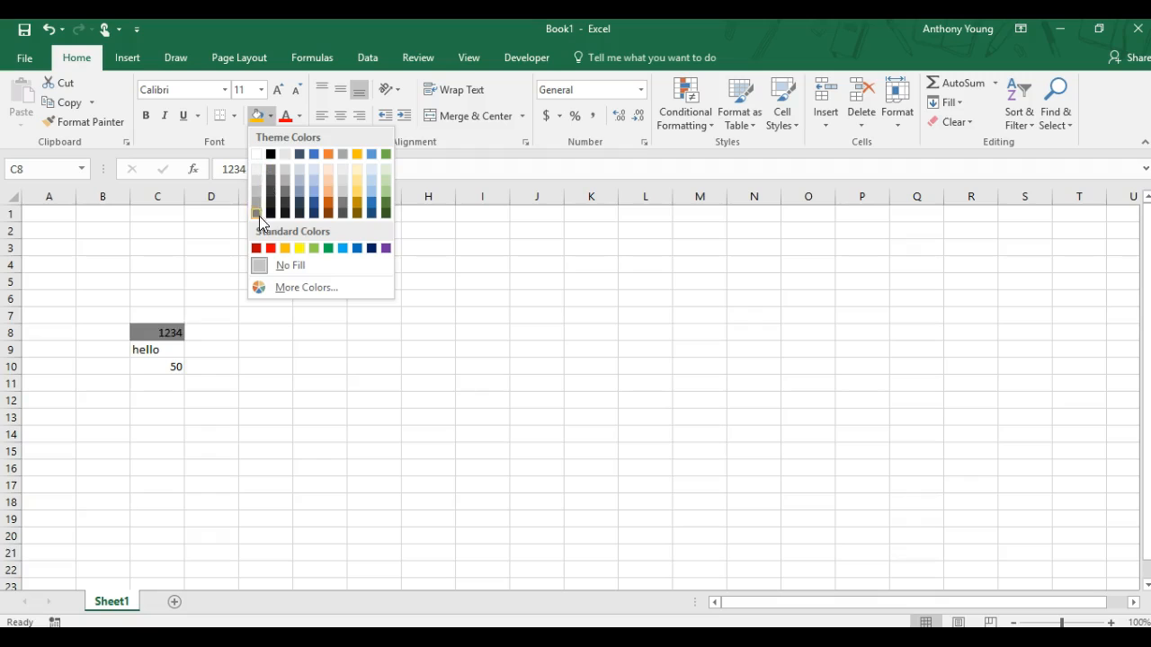
left_click(268, 204)
Step: Give cell C9 an orange fill and a gold font color
left_click(176, 350)
left_click(271, 116)
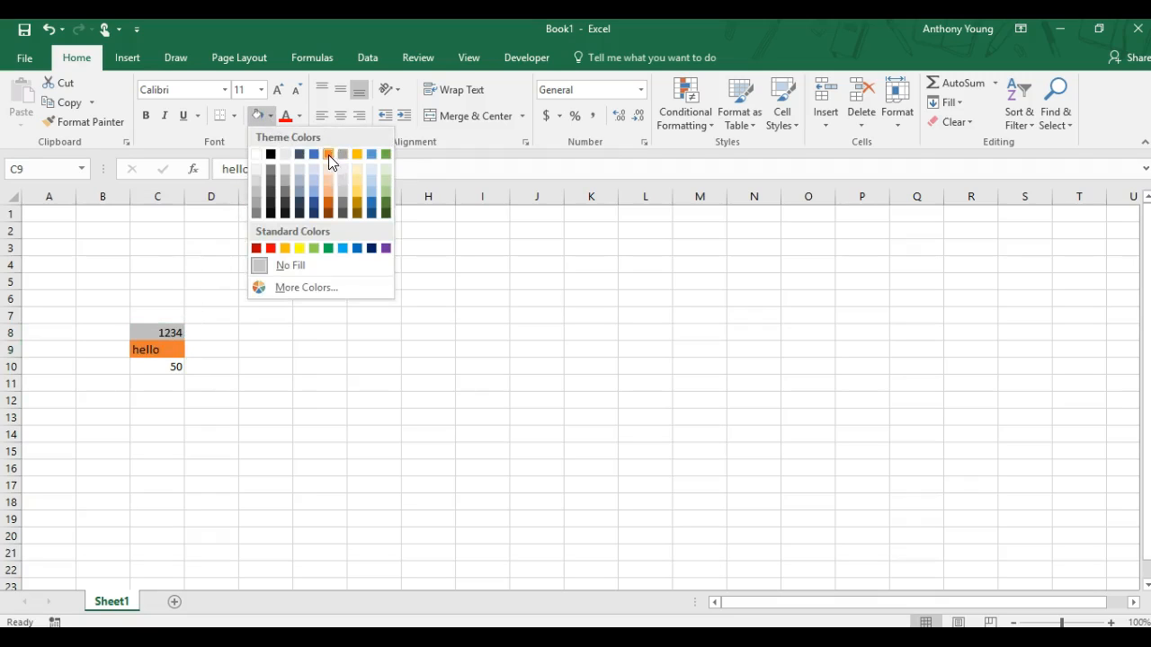
left_click(329, 153)
left_click(300, 117)
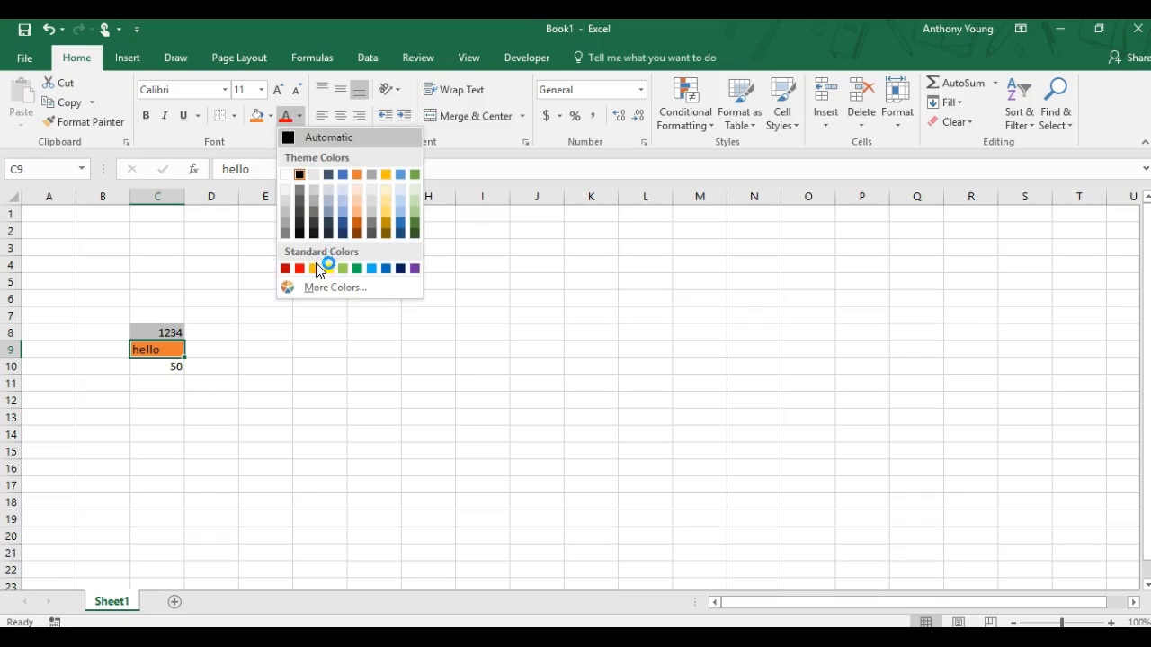
left_click(328, 267)
left_click(287, 331)
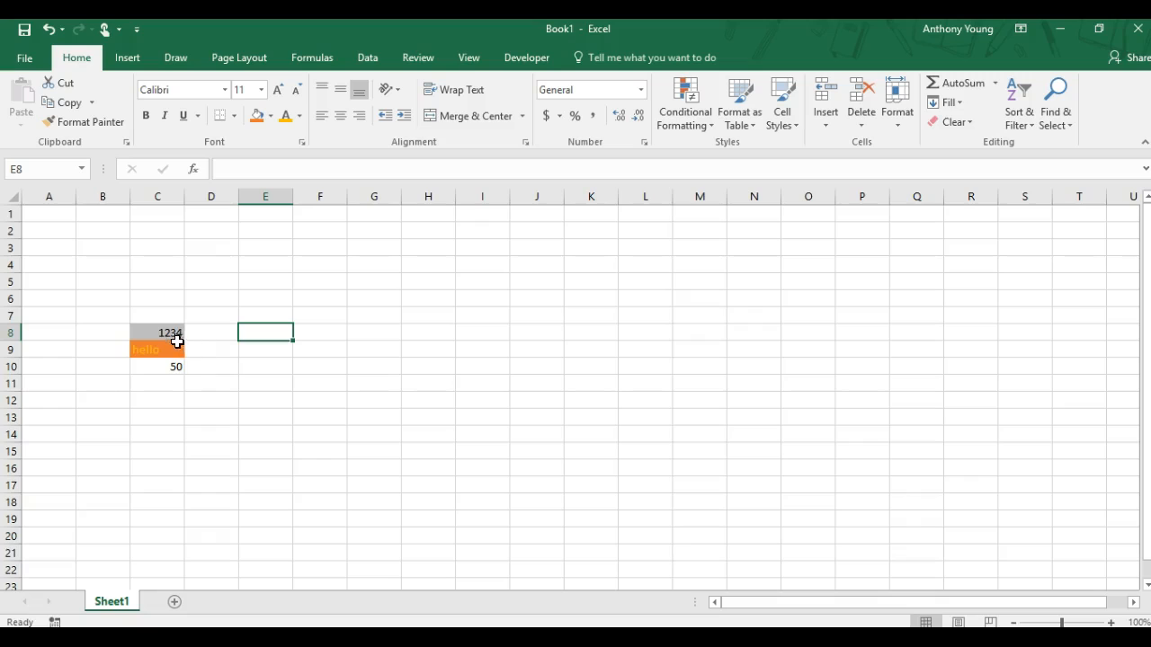
Step: Merge and center cells C10:D10, and undo the merge
left_click_drag(172, 367, 216, 367)
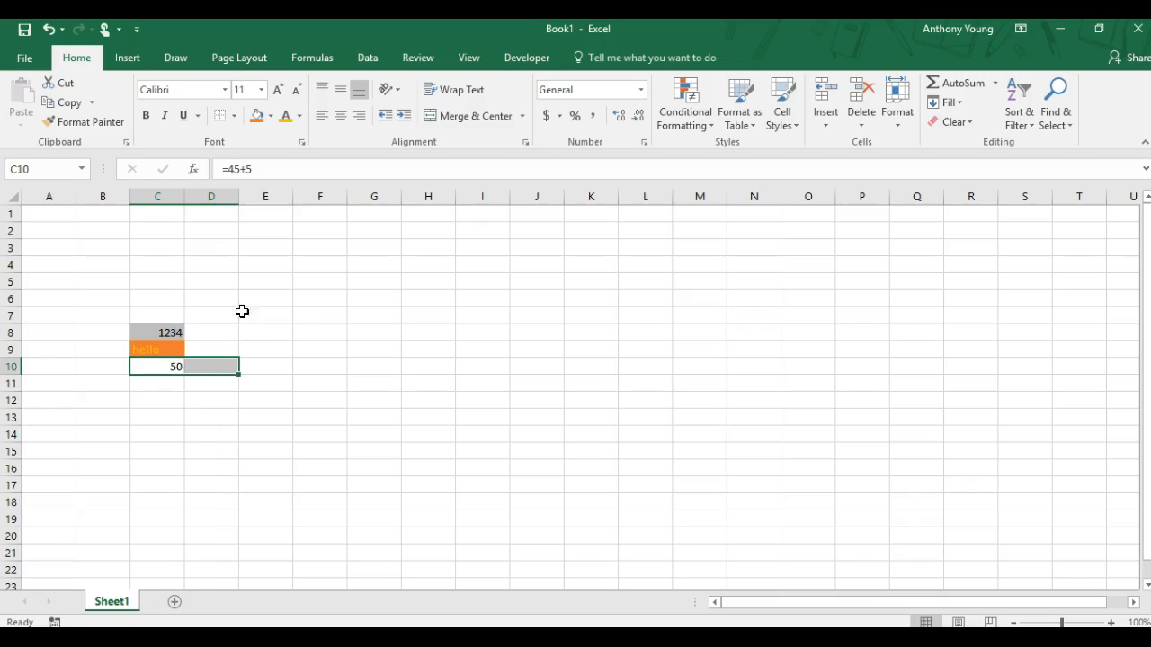
left_click(461, 118)
left_click(395, 280)
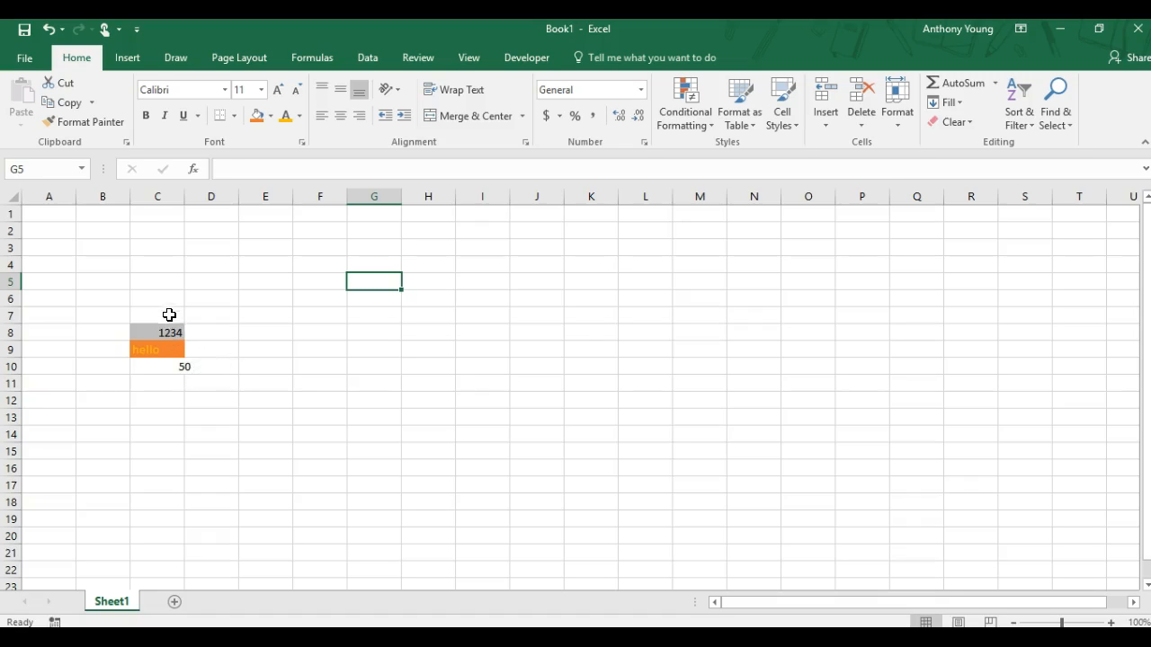
key("ctrl+z")
Step: Clear all contents and formatting from cells C7:C10
left_click_drag(175, 321, 183, 368)
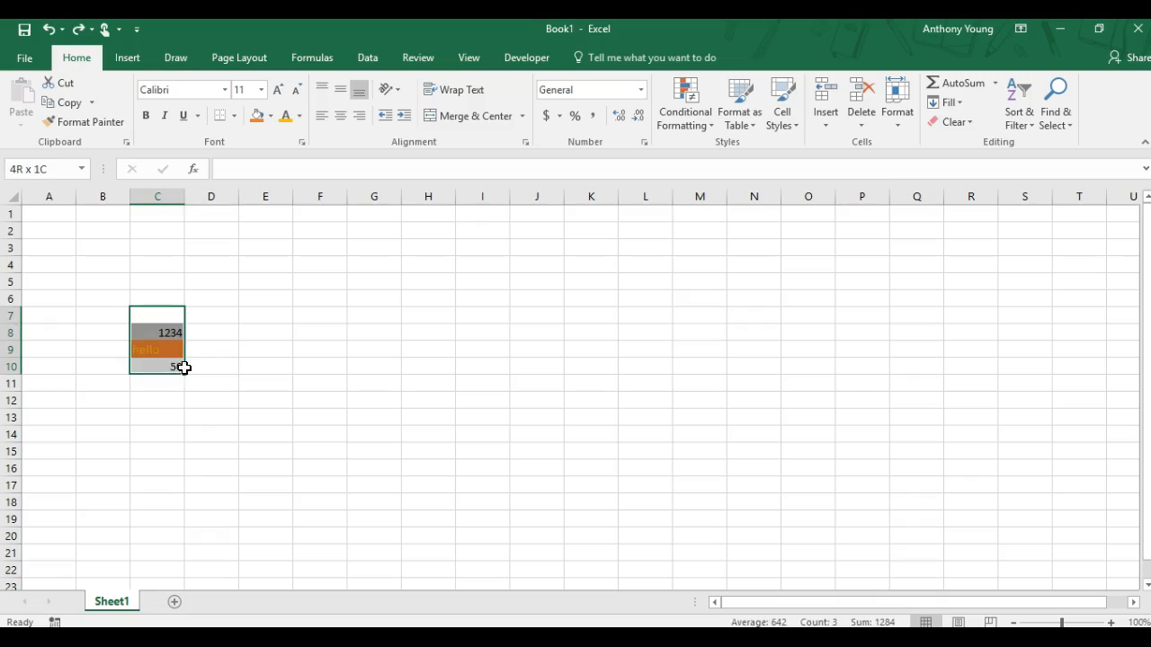
left_click(948, 130)
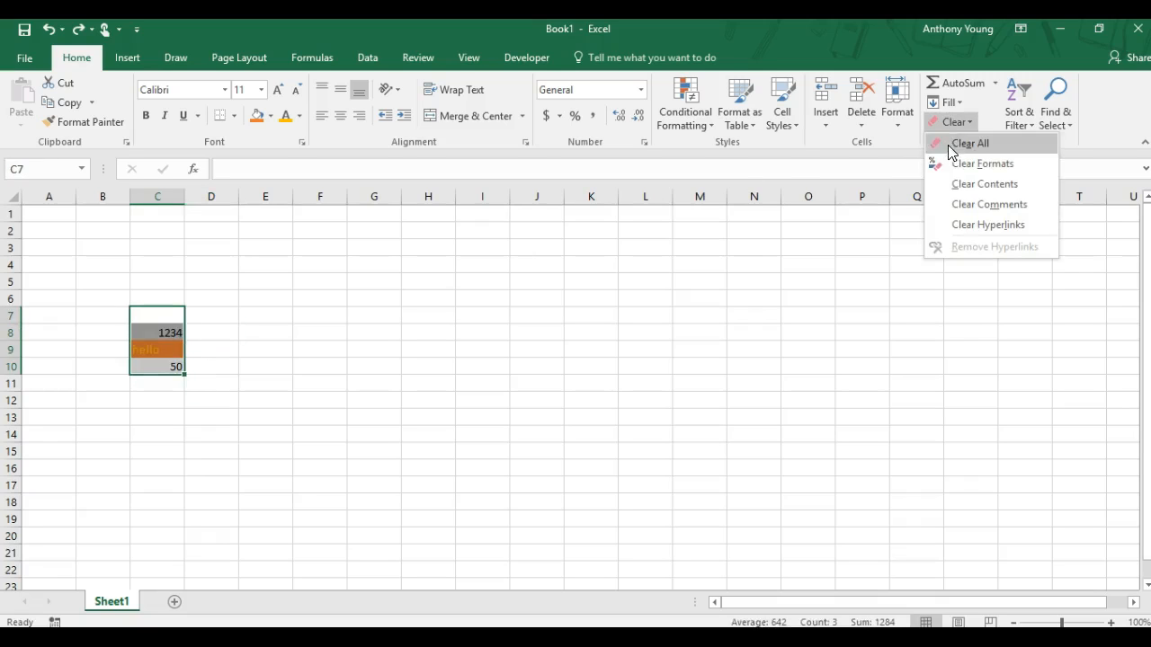
left_click(953, 146)
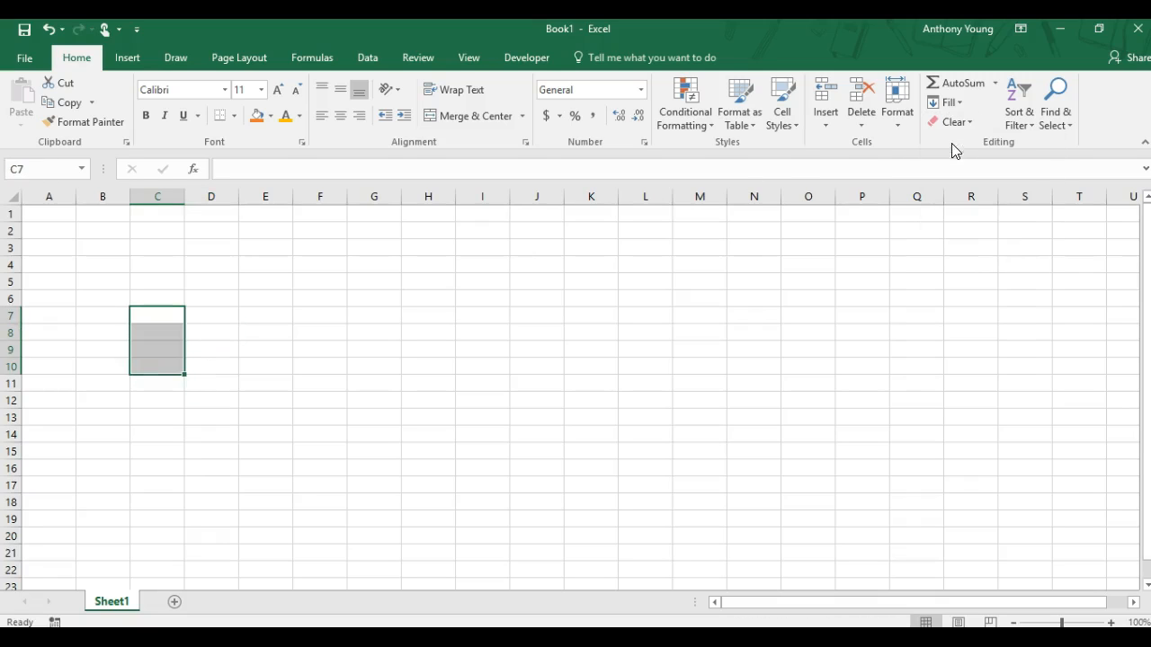
left_click(393, 284)
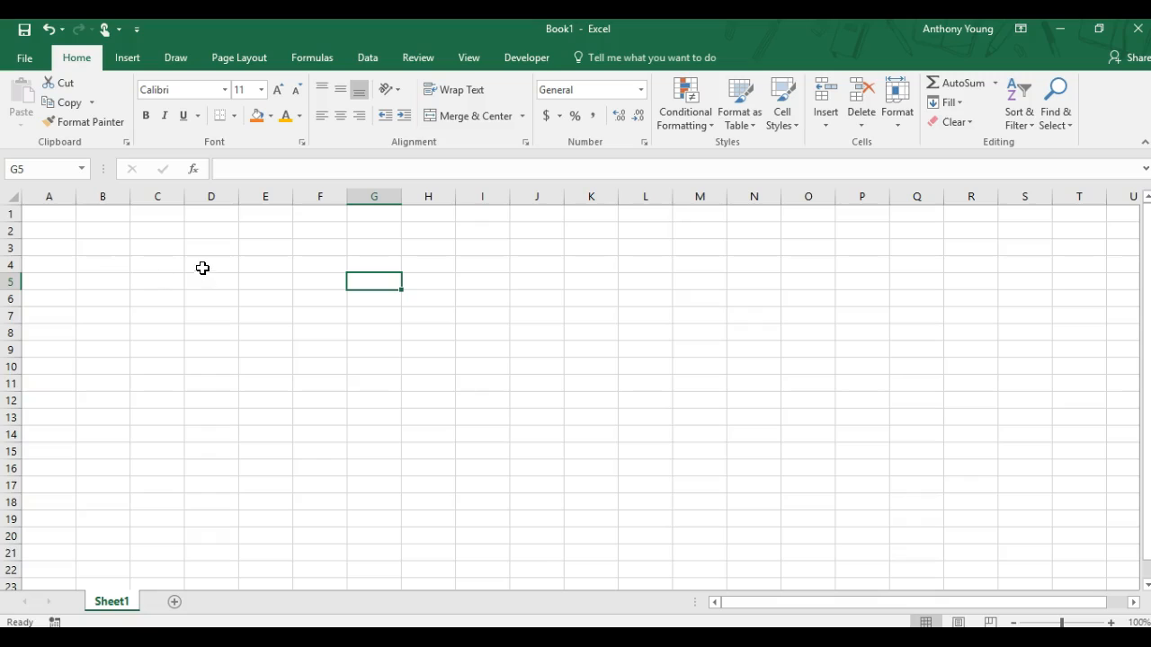
left_click(170, 263)
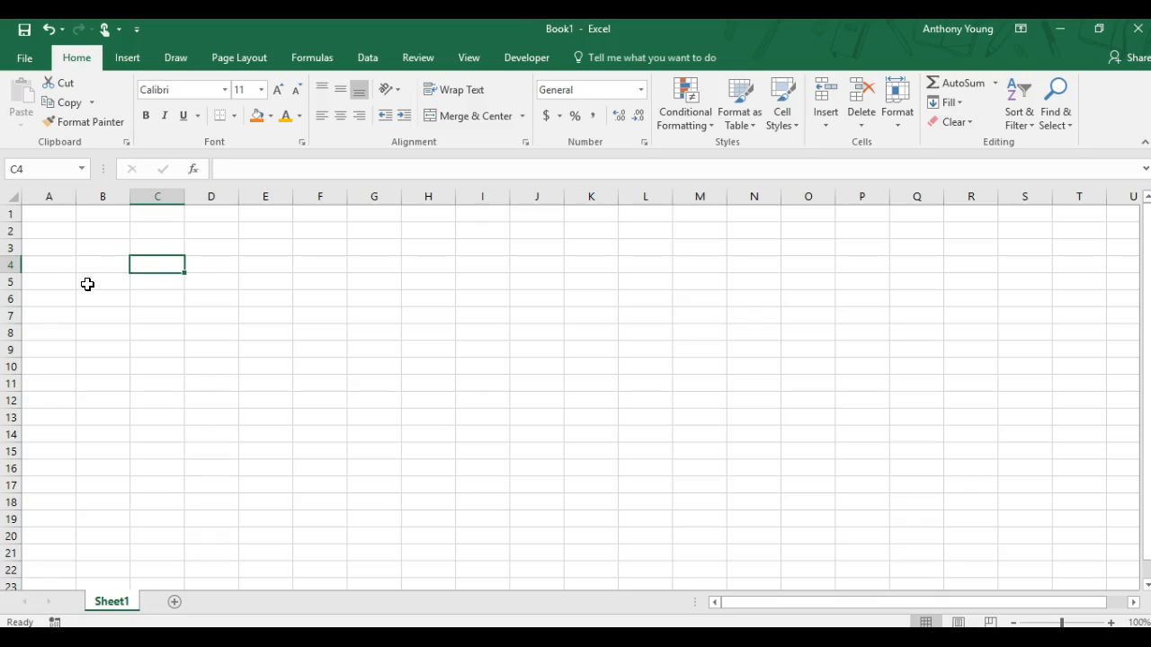
left_click(318, 343)
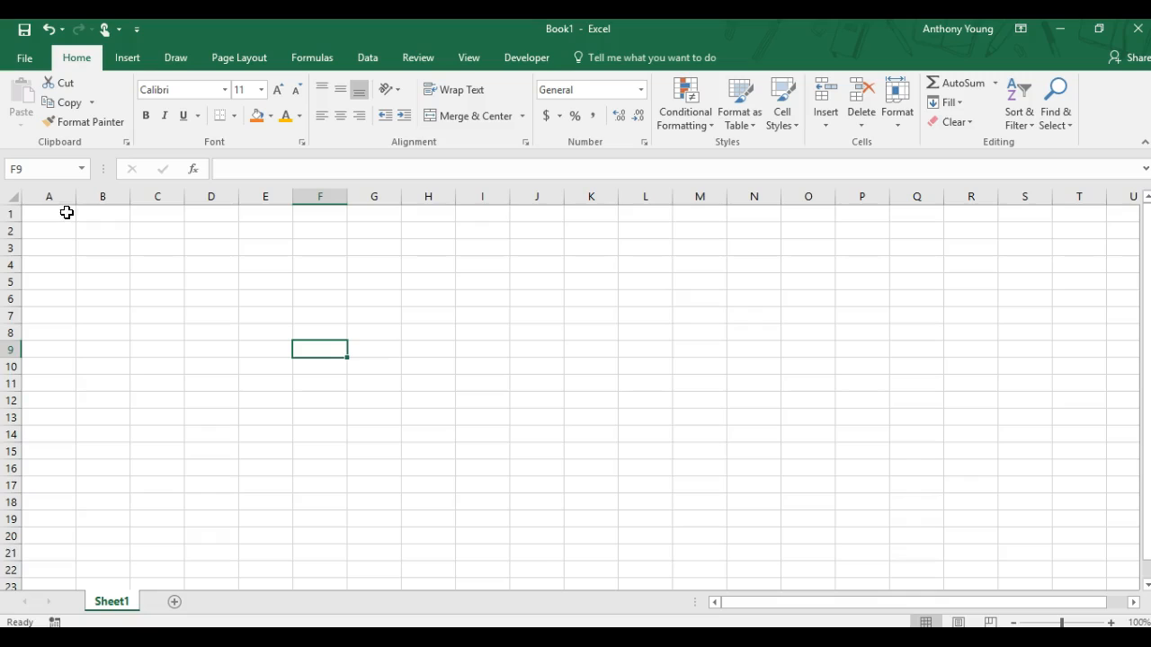
left_click(168, 295)
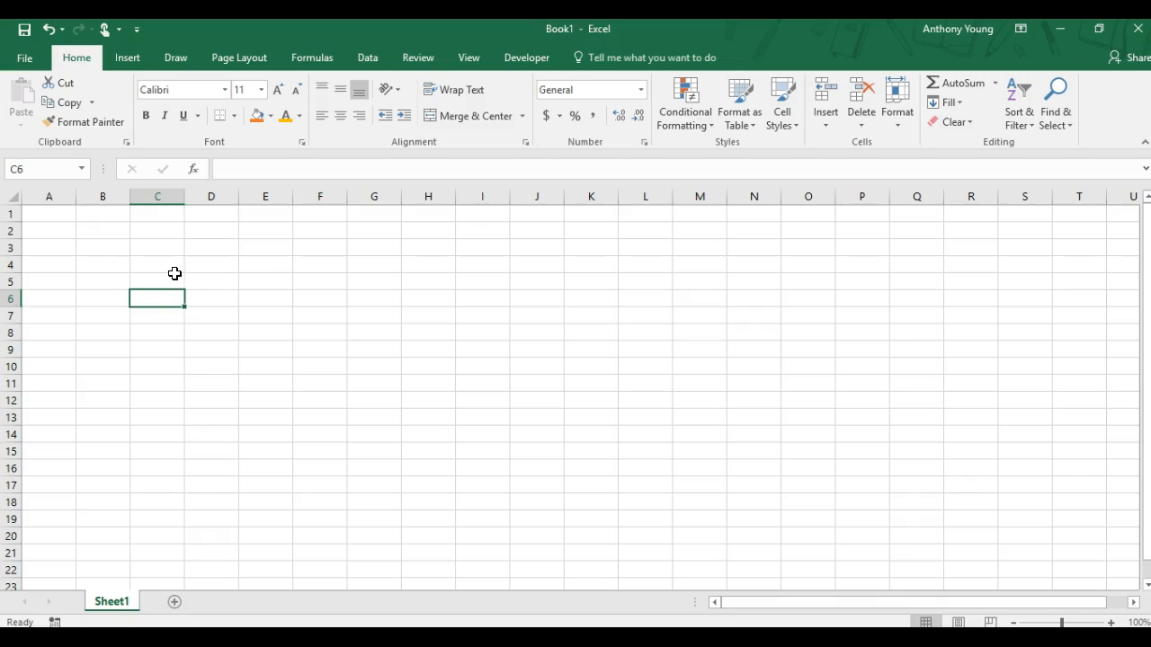
left_click(336, 291)
left_click(411, 293)
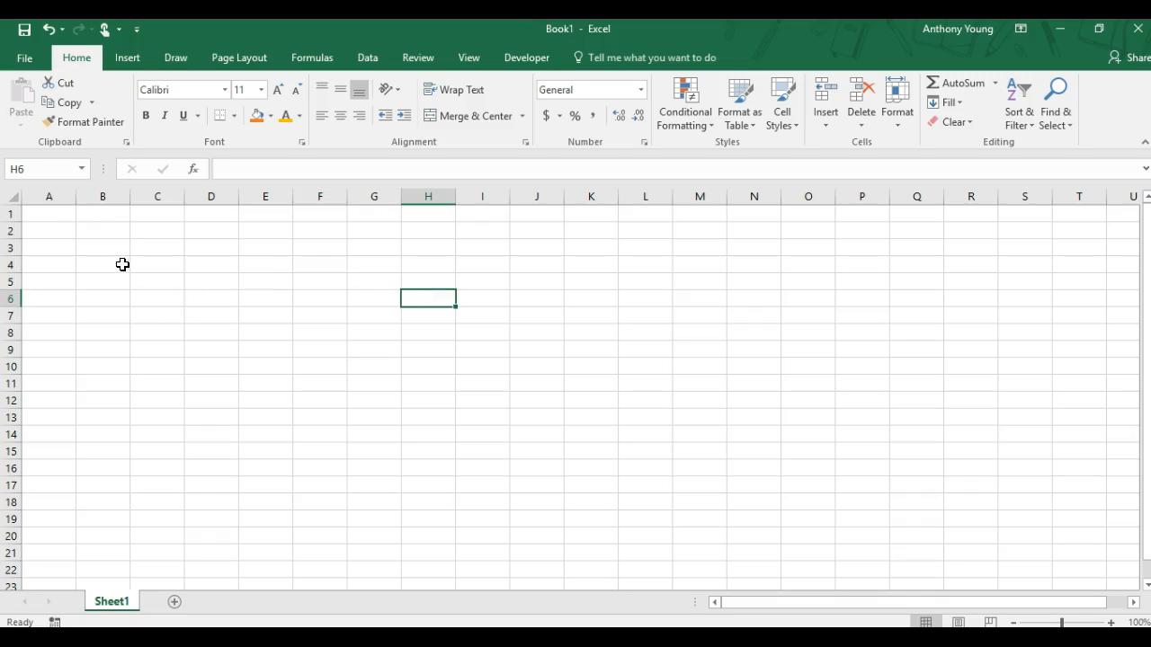
left_click(338, 247)
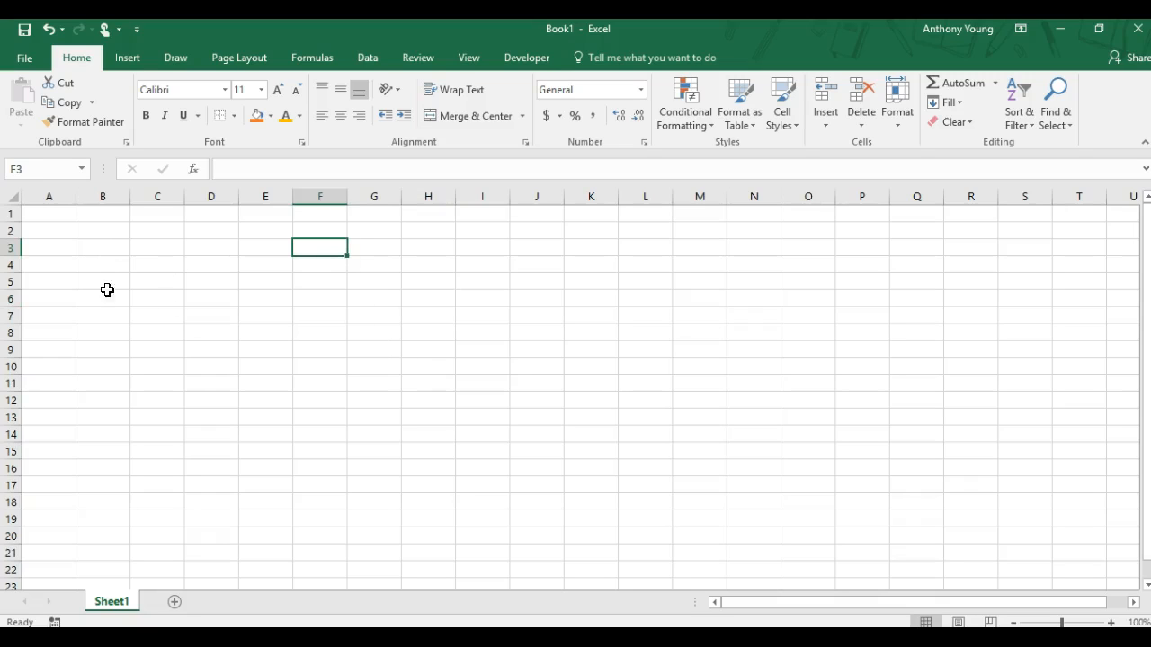
Step: Enter the numbers 1, 2, 3 and 4 down column B in cells B3 to B6
left_click(95, 248)
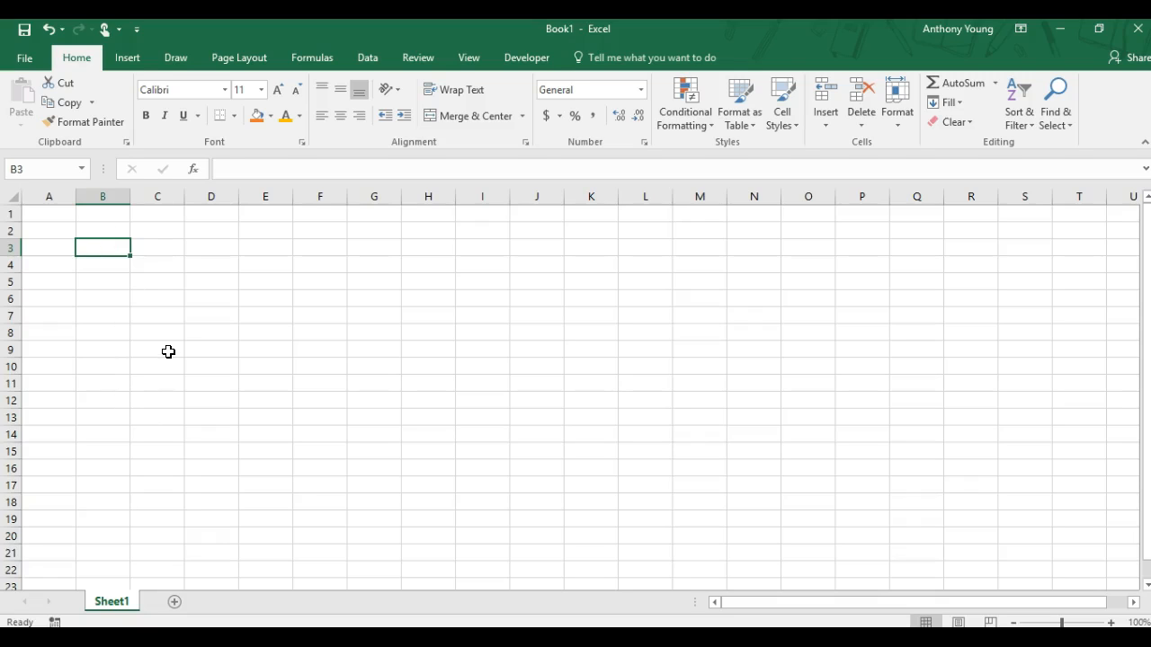
type("1")
key("Return")
type("2")
key("Return")
type("3")
key("Return")
type("4")
key("Return")
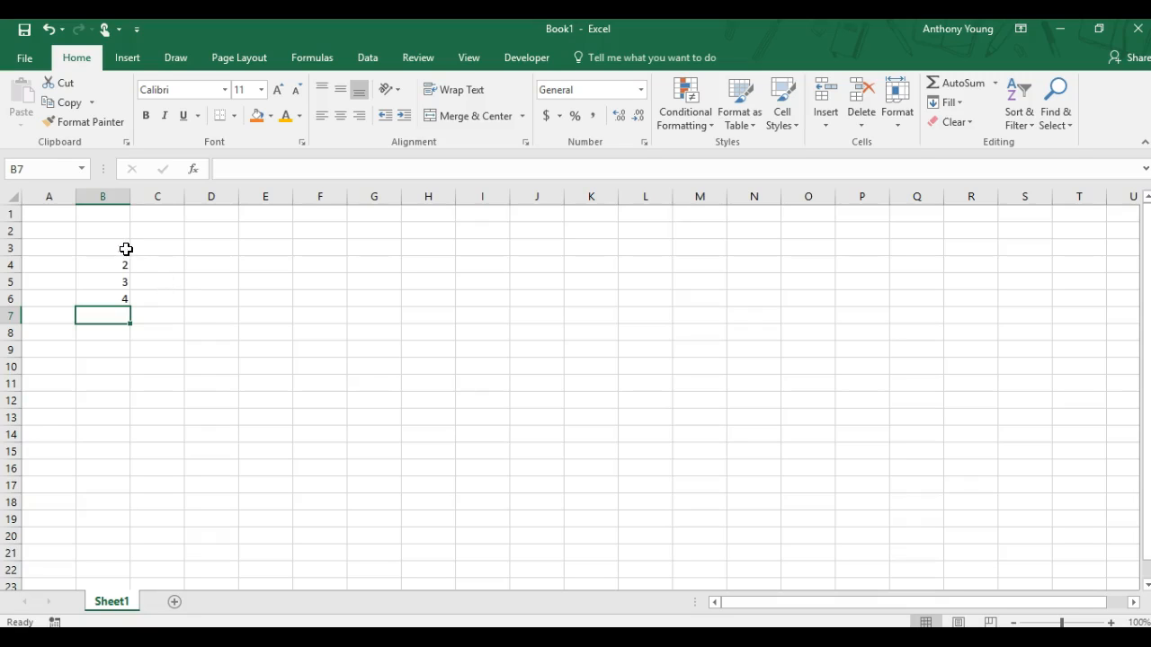
Step: Extend the number series in B3:B6 down to 20 in B22 and view the Auto Fill options, keeping Fill Series
left_click_drag(123, 249, 117, 299)
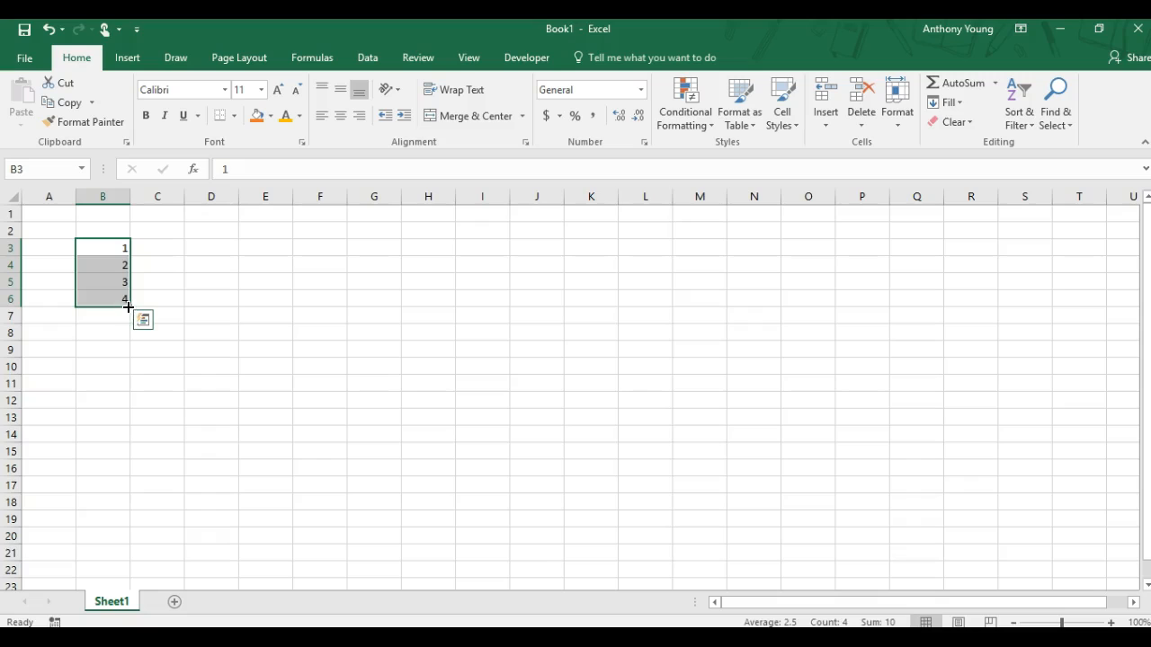
left_click_drag(127, 306, 127, 575)
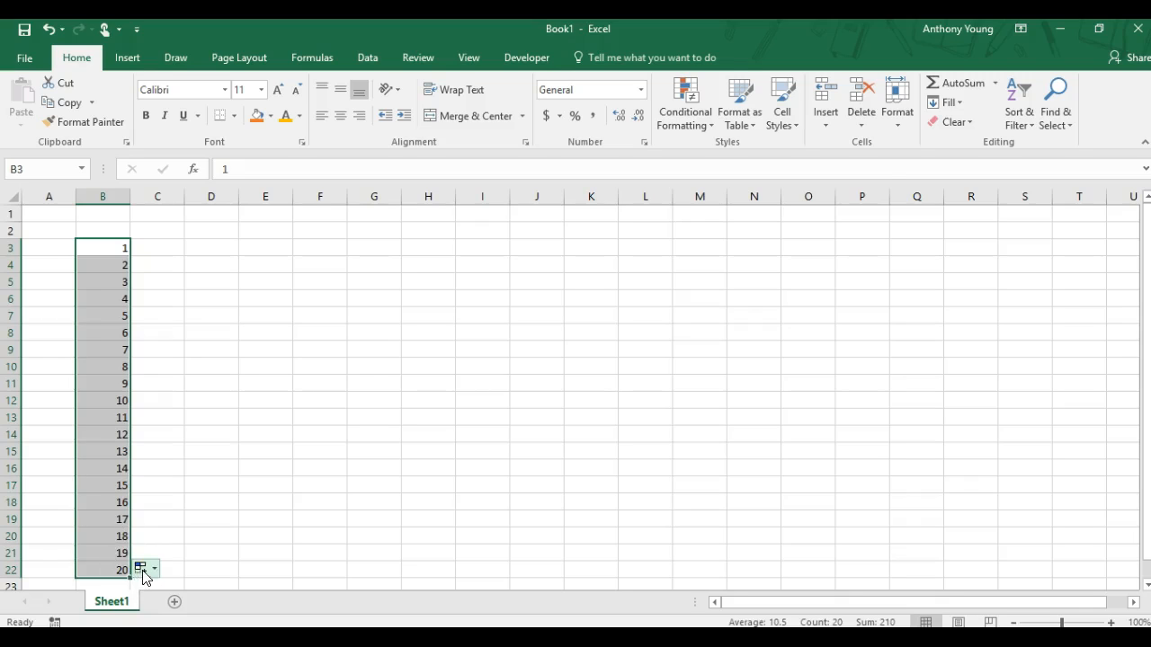
left_click(153, 570)
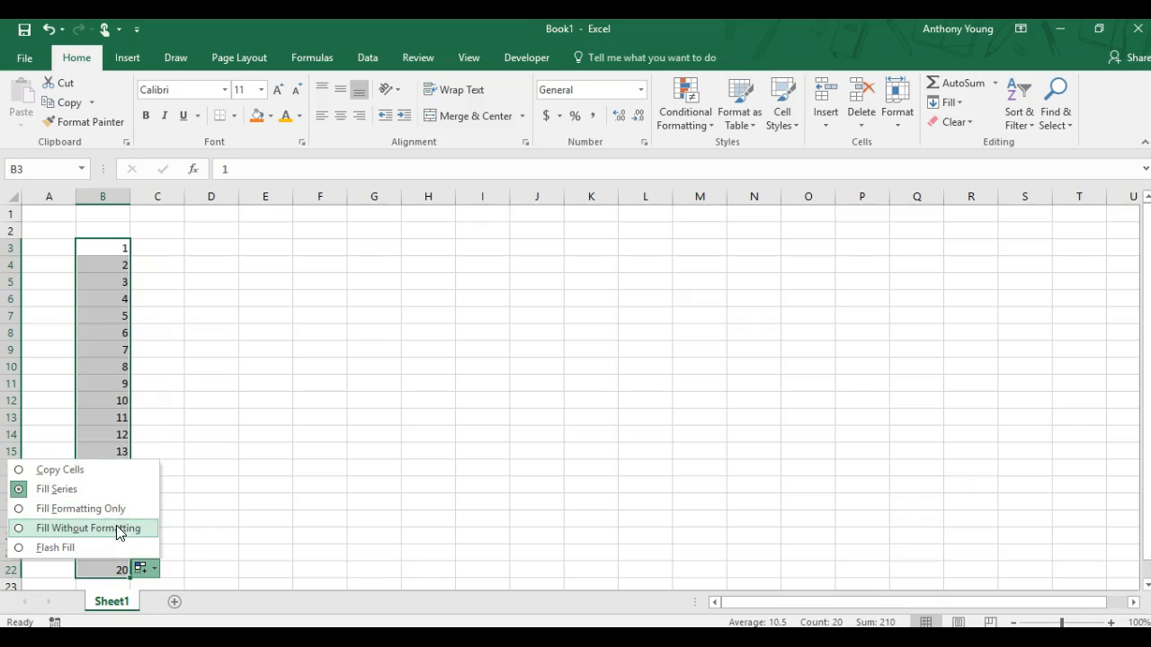
left_click(158, 418)
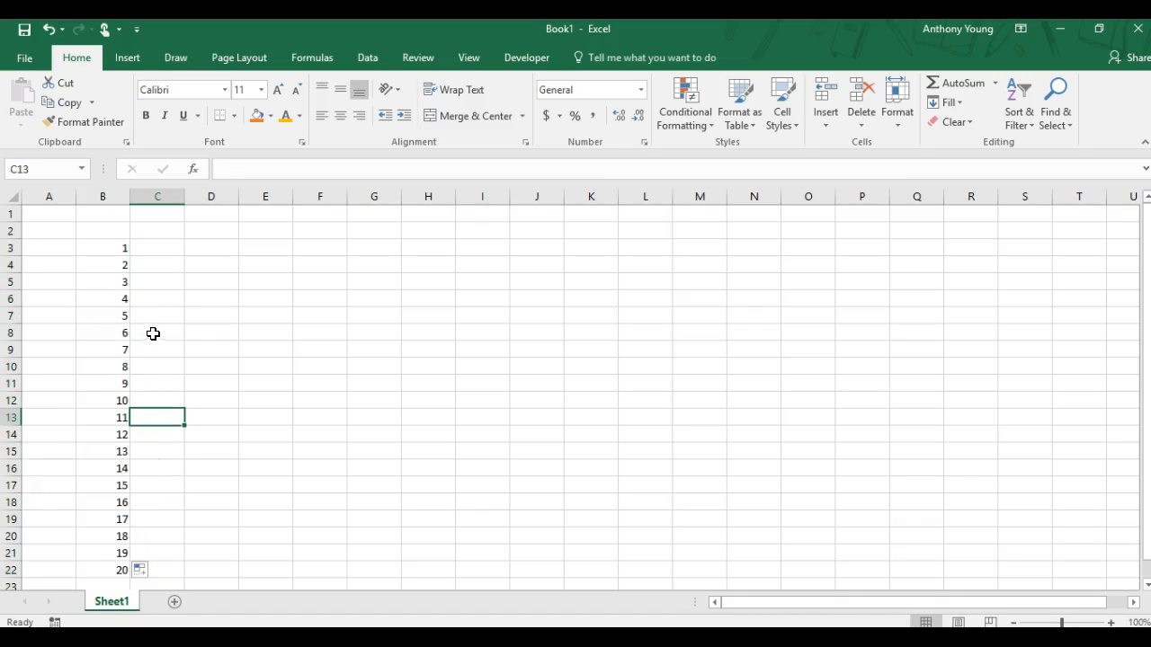
left_click(170, 246)
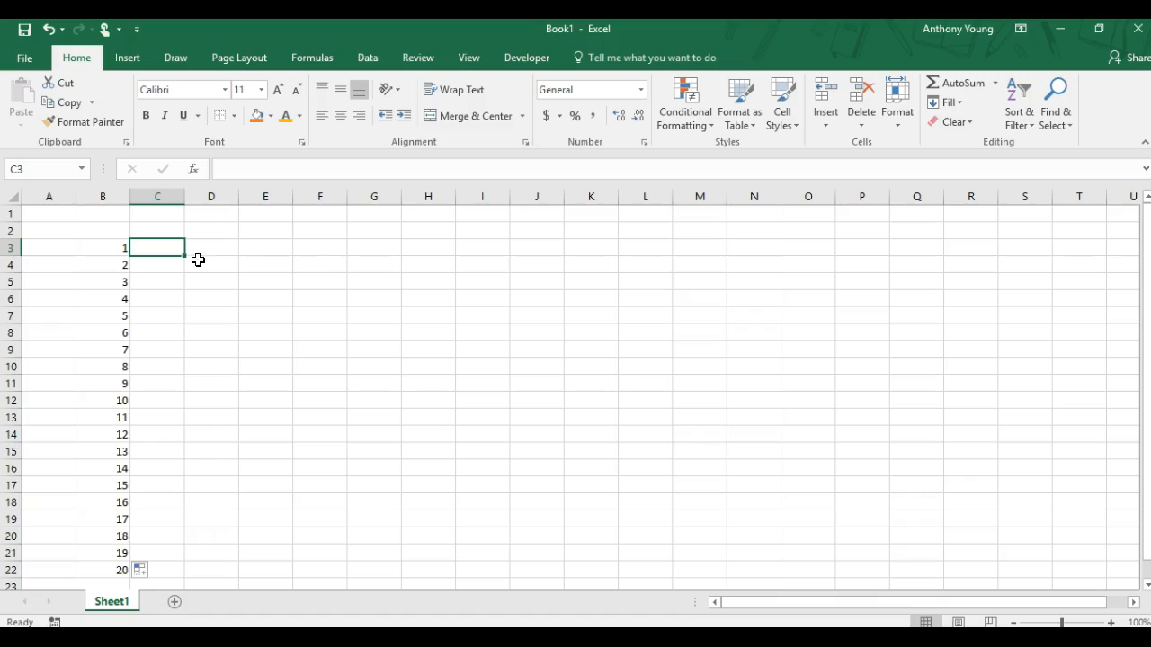
left_click(155, 570)
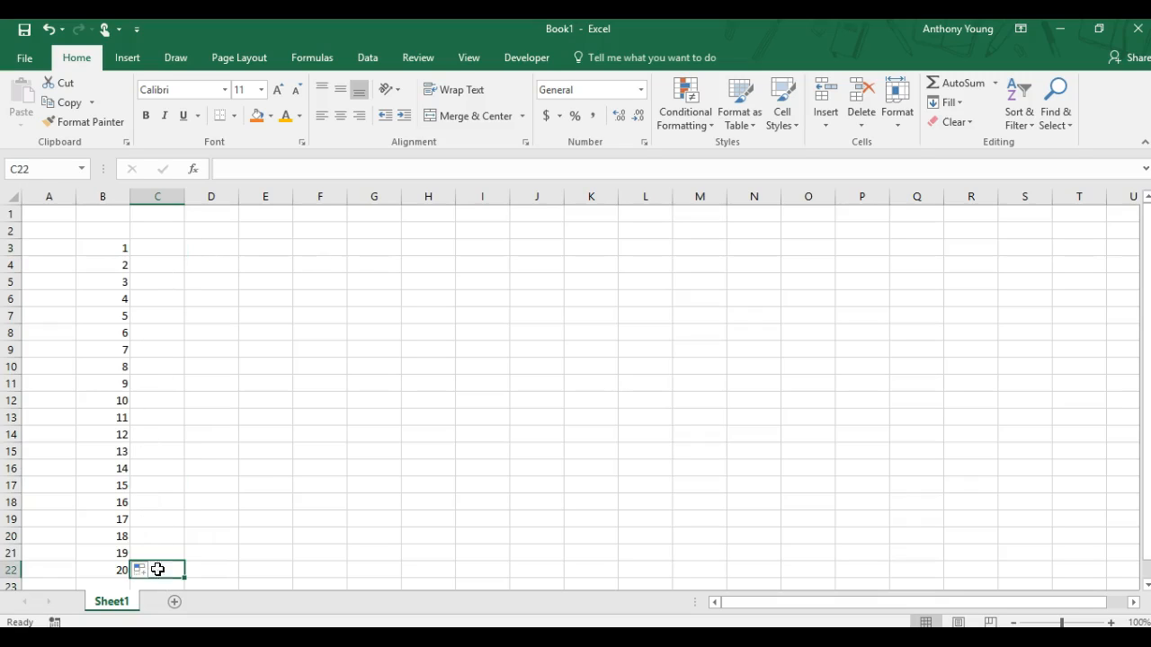
left_click(225, 438)
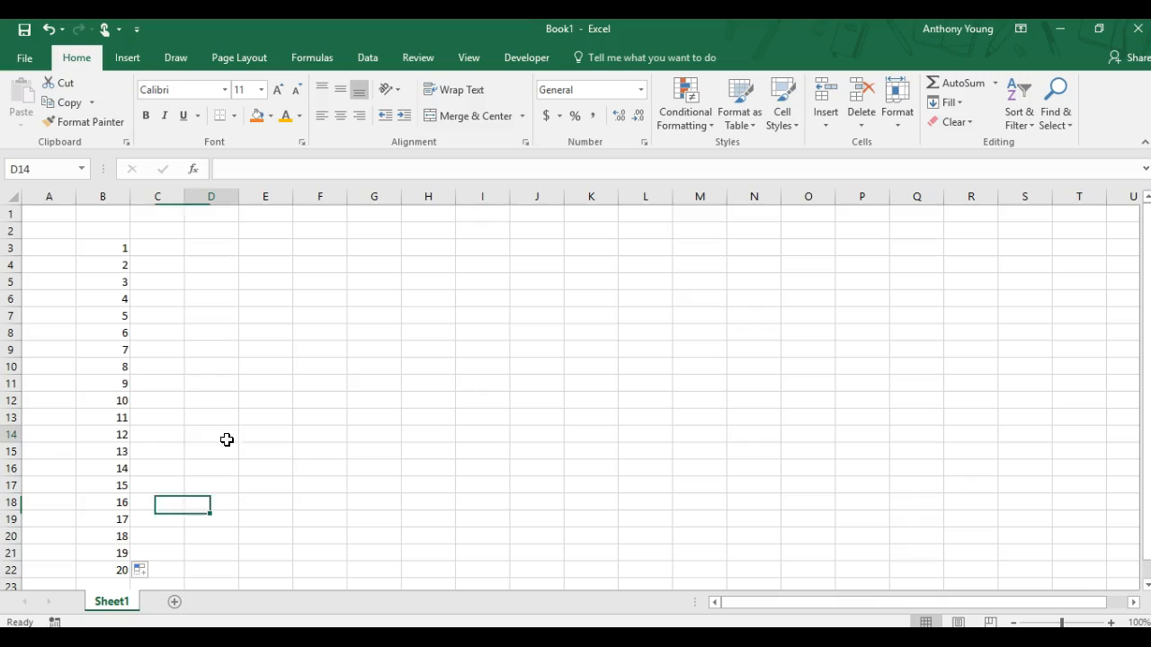
Step: Enter 5 in cell C3 and 5+5 without an equals sign in cell C4
left_click(156, 249)
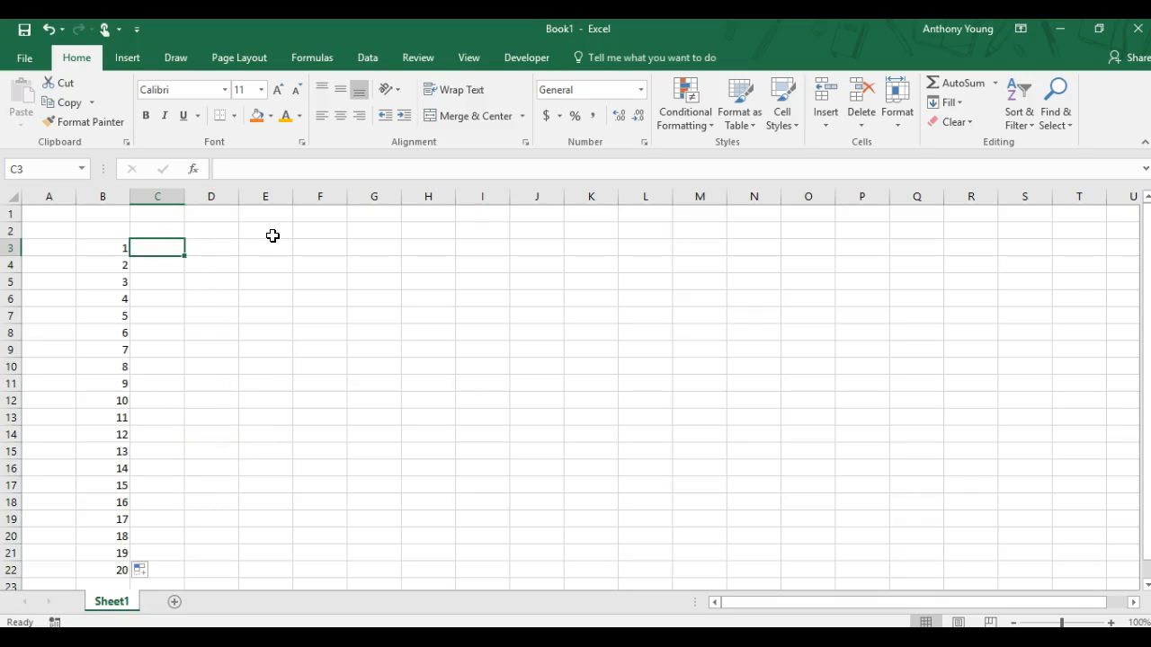
type("5")
left_click(218, 266)
left_click(168, 266)
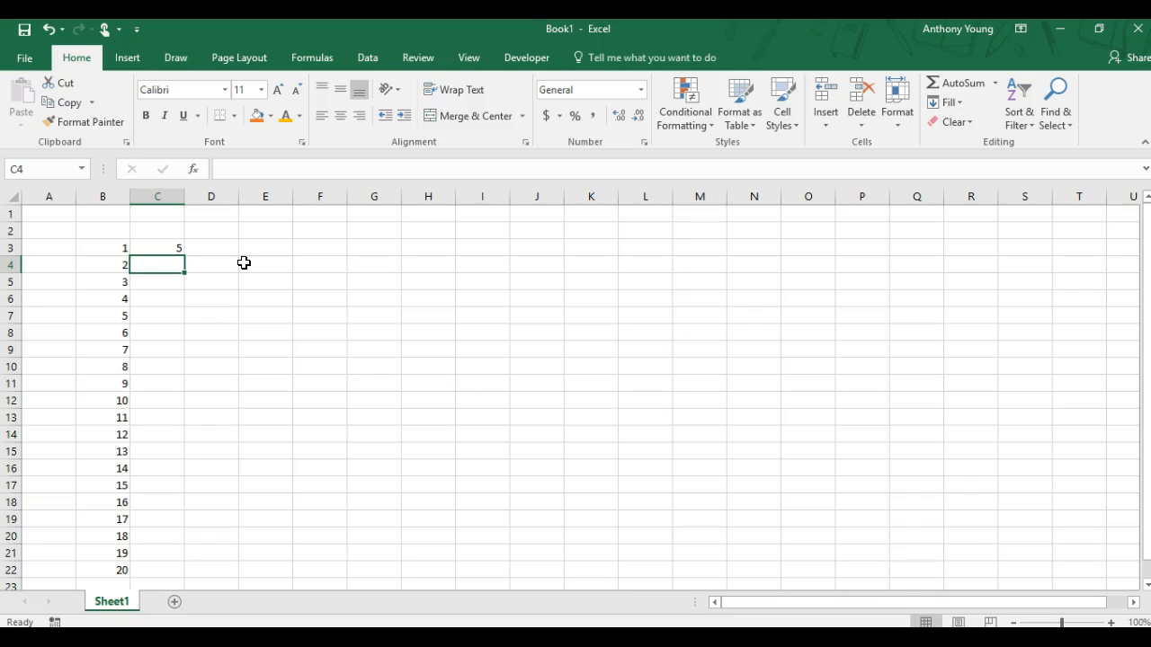
type("5")
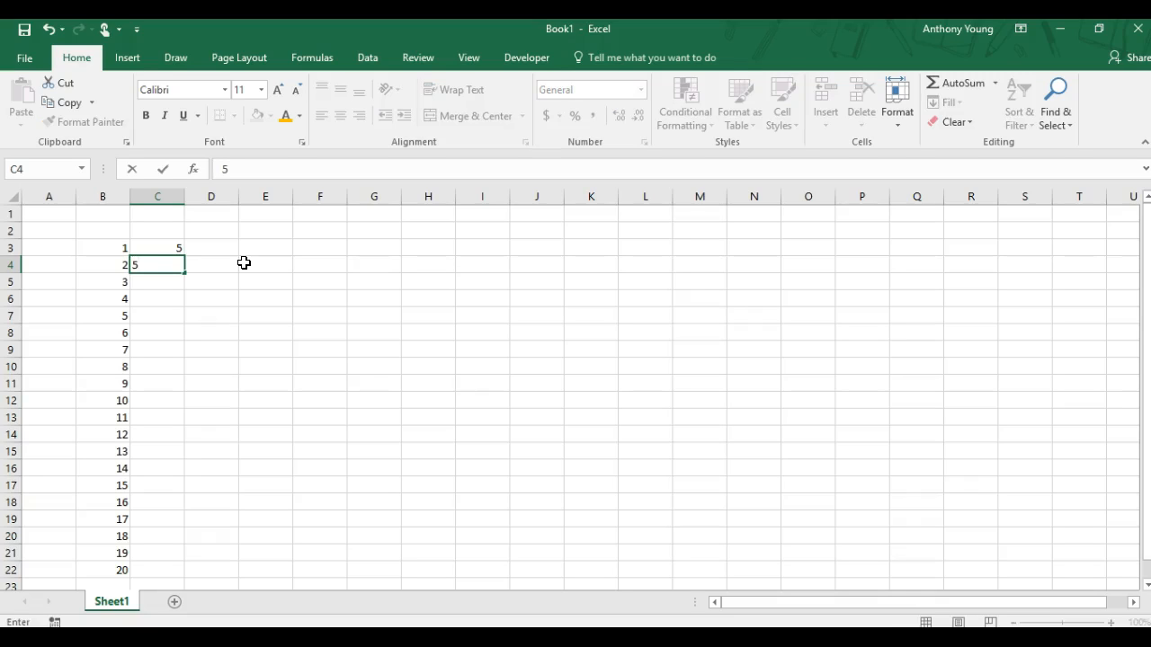
type("+5")
key("Return")
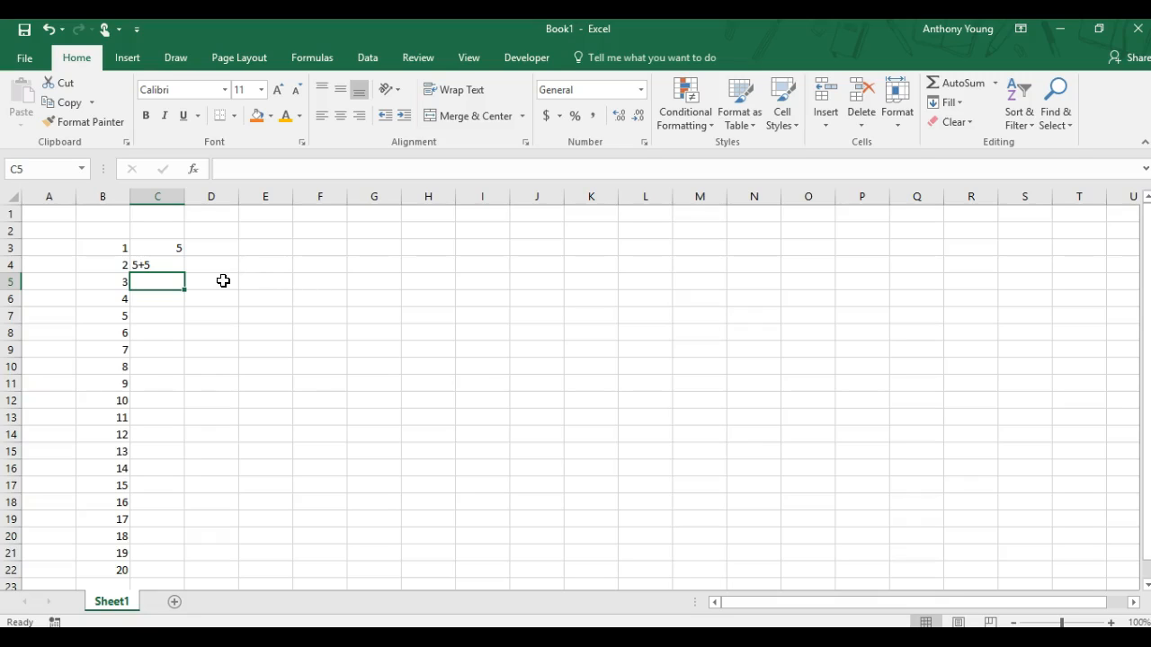
Step: Turn the 5+5 text in cell C4 into the formula =5+5
left_click(182, 263)
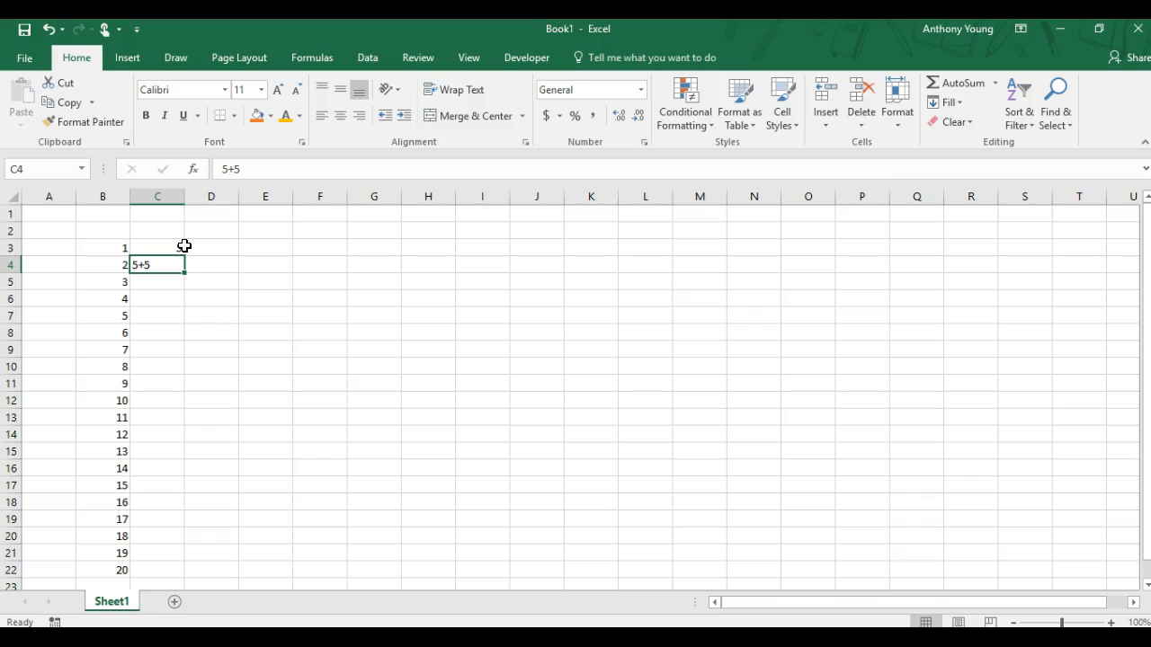
double_click(148, 265)
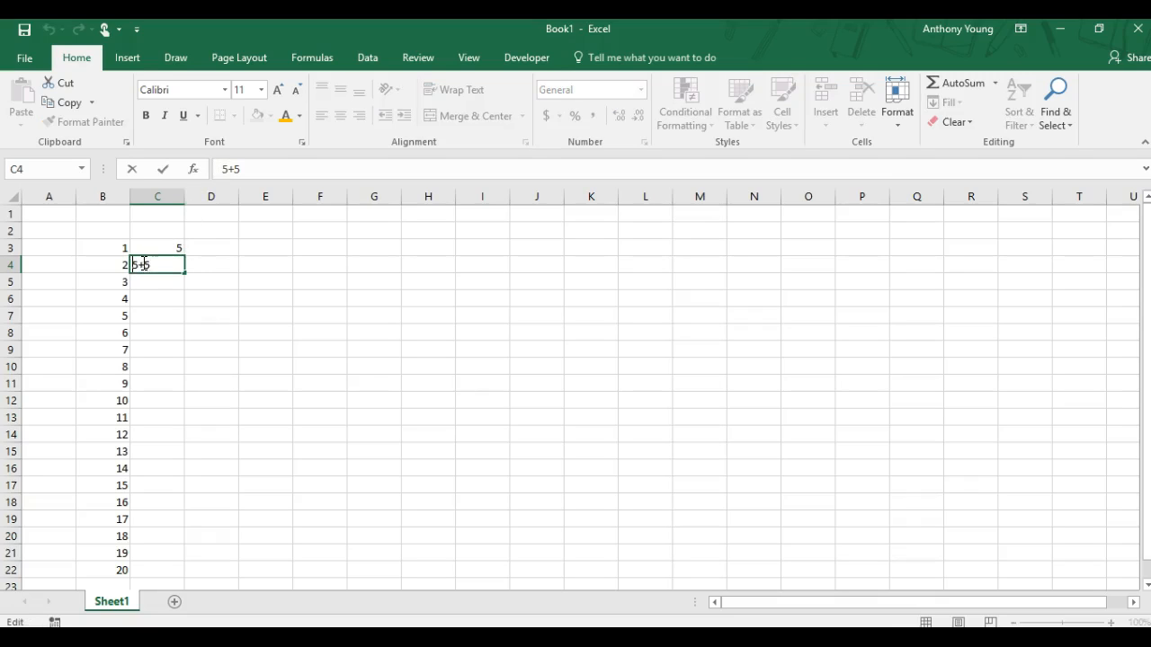
key("Home")
type("=")
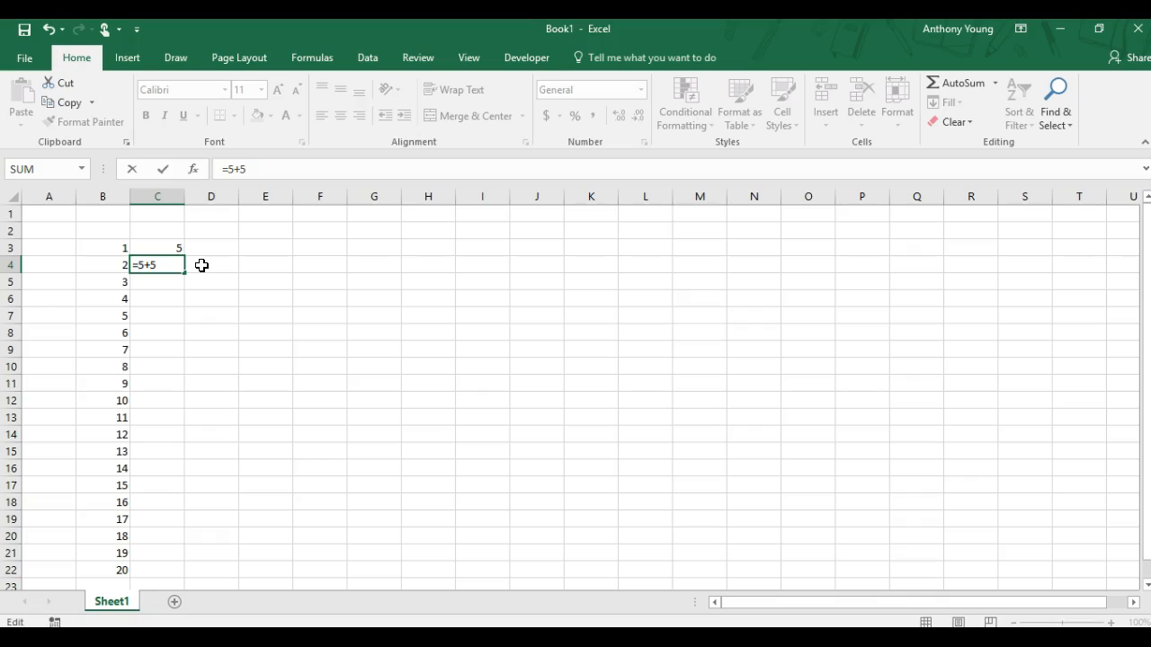
key("Return")
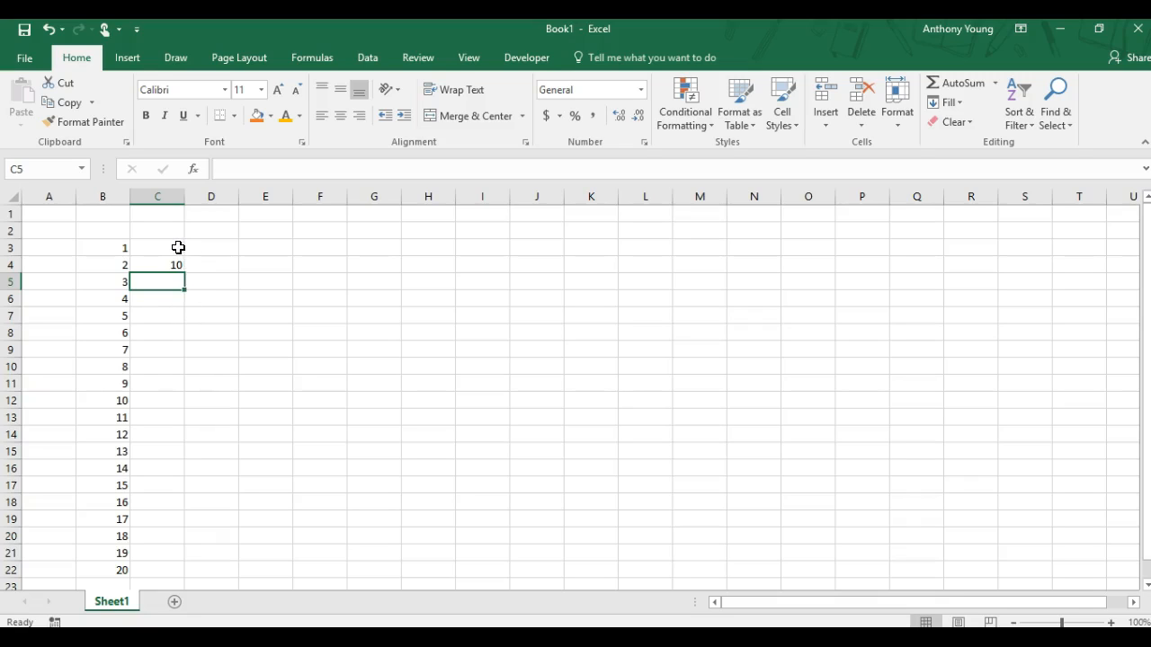
Step: Delete the contents of cells C3 and C4
left_click_drag(178, 249, 177, 265)
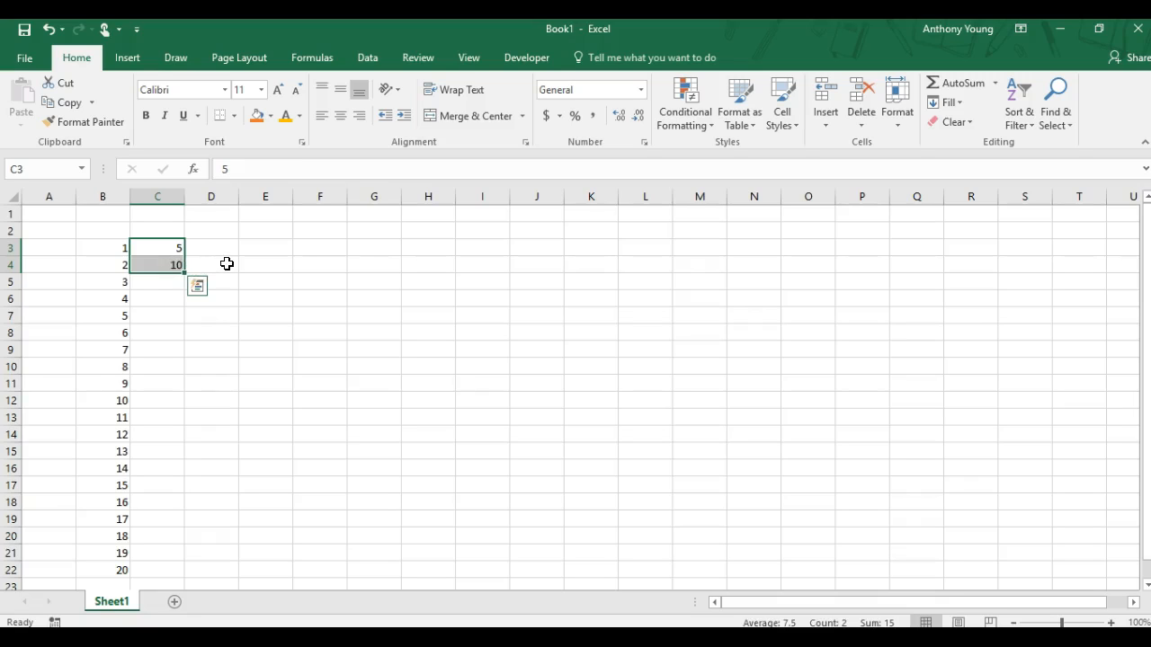
key("Delete")
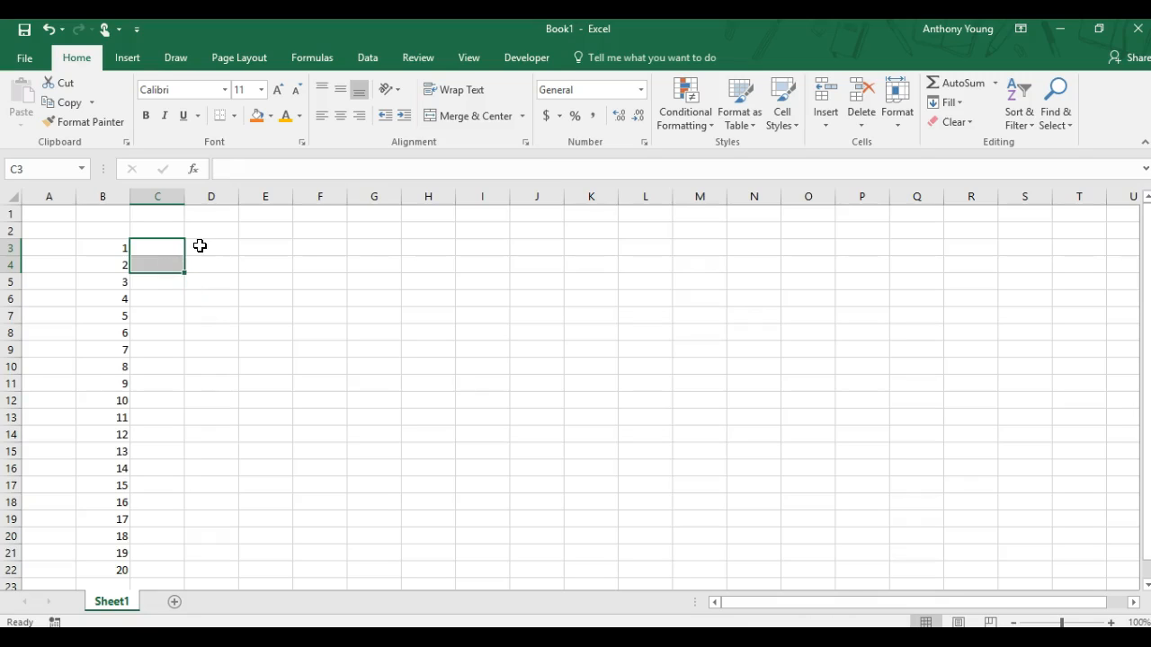
Step: Enter the heading Chores ($) in cell E3 and the value 5 in cell E4
left_click(252, 248)
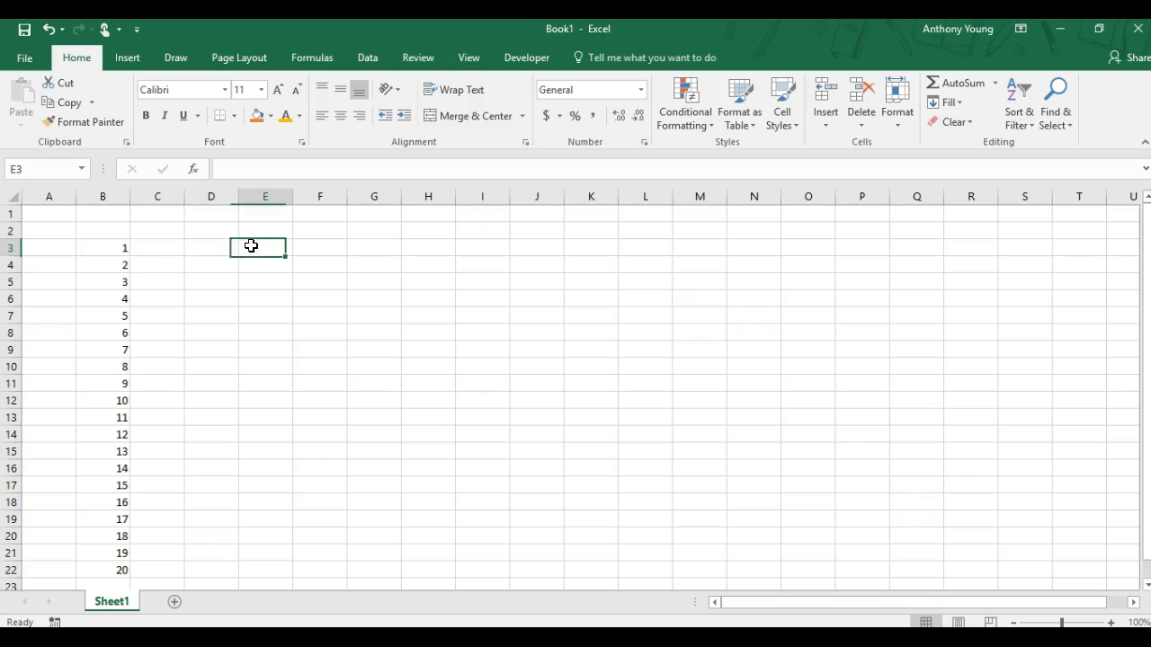
type("Chr")
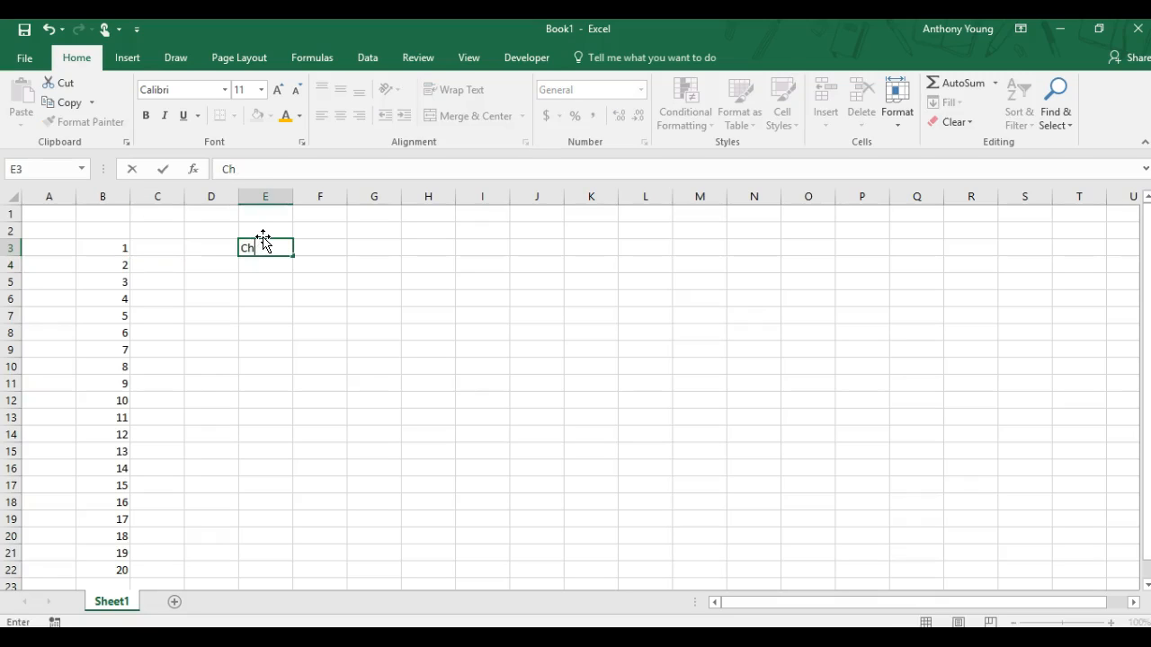
key("Return")
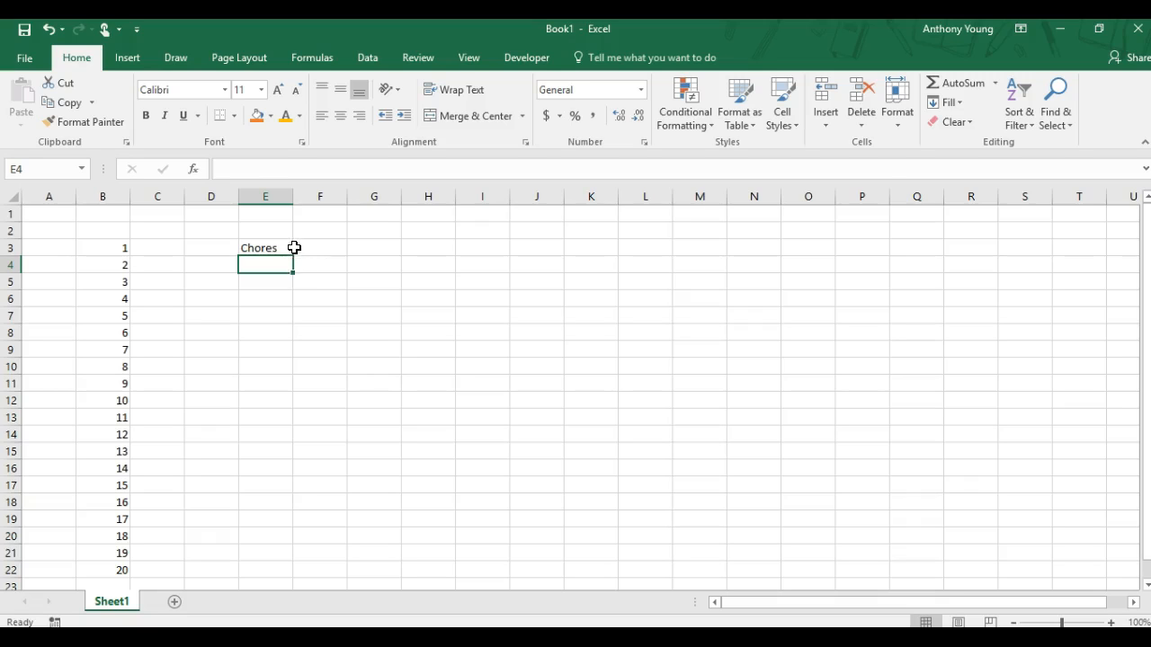
double_click(280, 246)
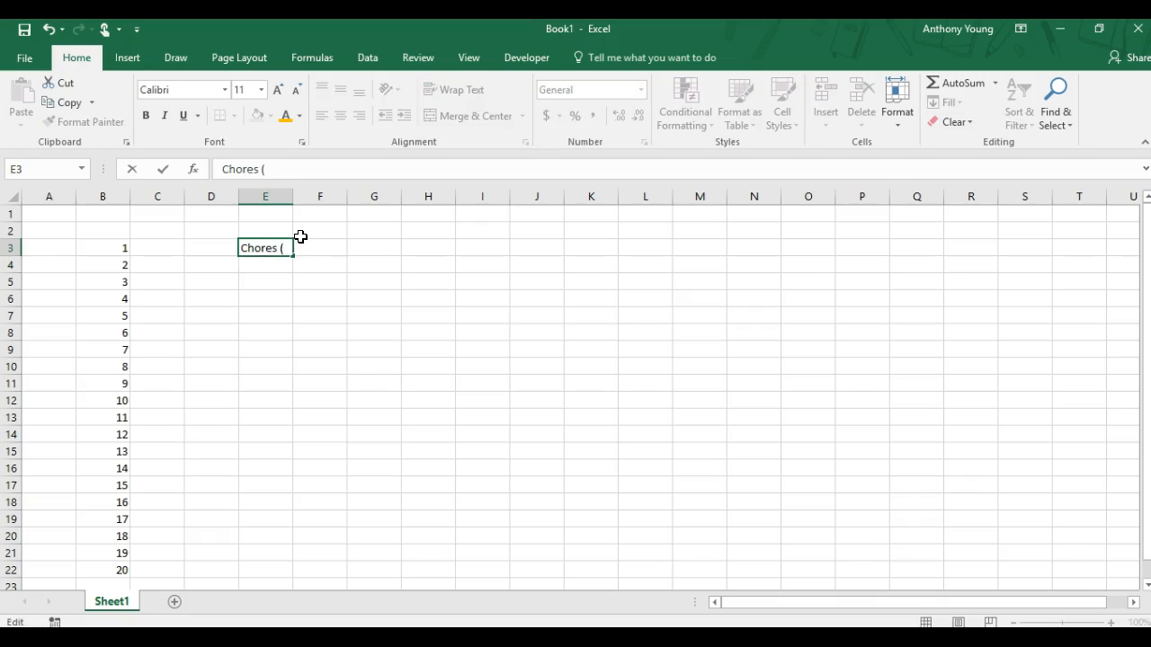
key("Return")
type("5")
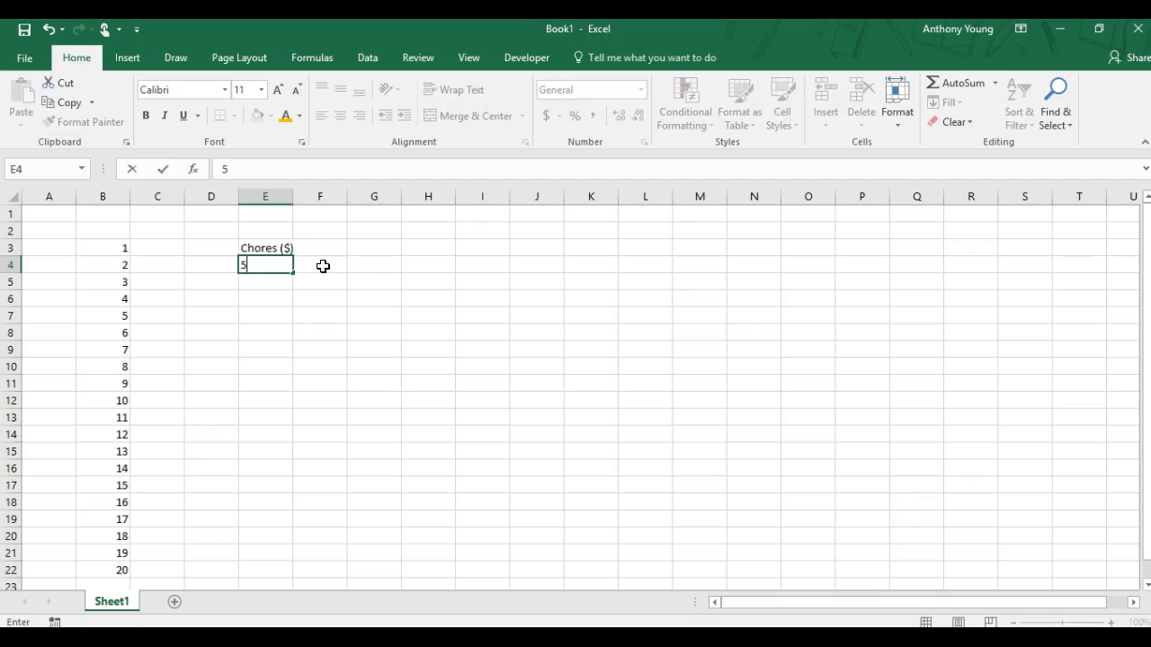
left_click(324, 265)
Step: Fill the Chores ($) heading cell E3 with yellow
left_click(275, 249)
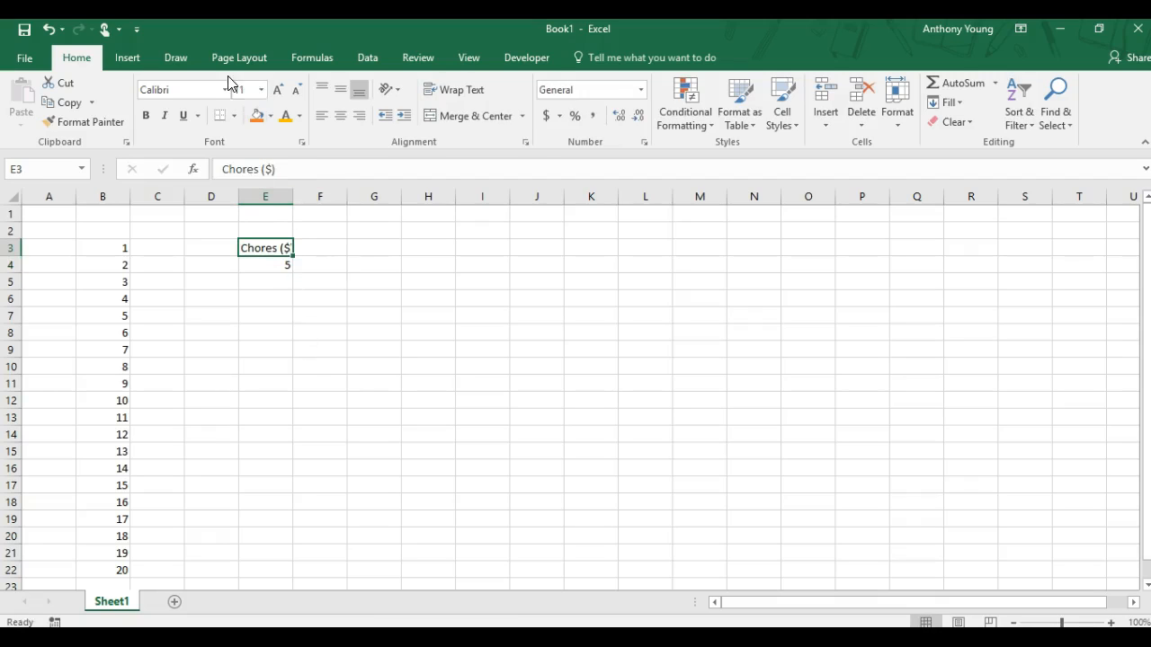
left_click(271, 116)
left_click(300, 248)
left_click(319, 298)
Step: Apply outside borders to the value cell E4 below the Chores ($) heading
left_click(279, 264)
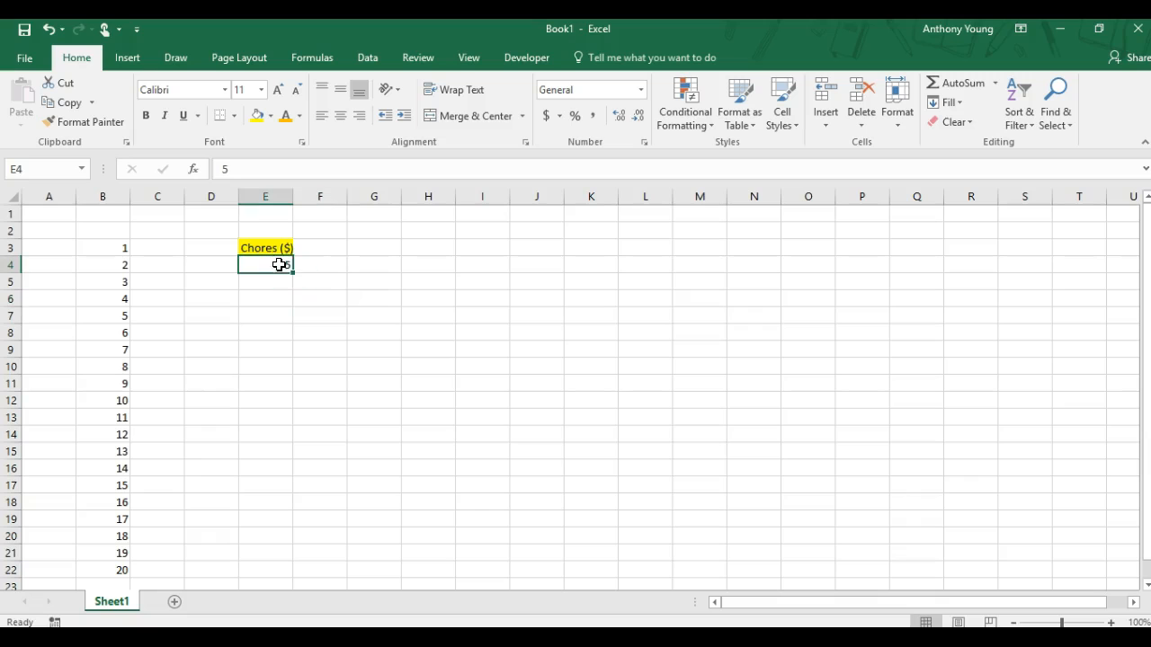
left_click(232, 116)
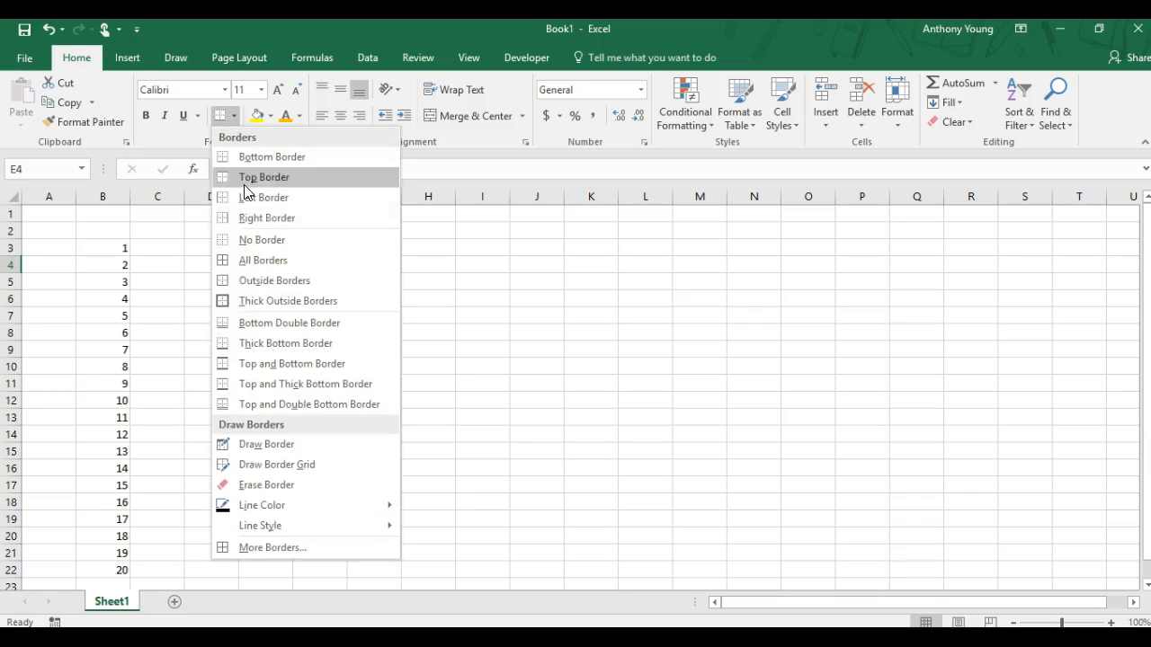
left_click(236, 280)
left_click(260, 317)
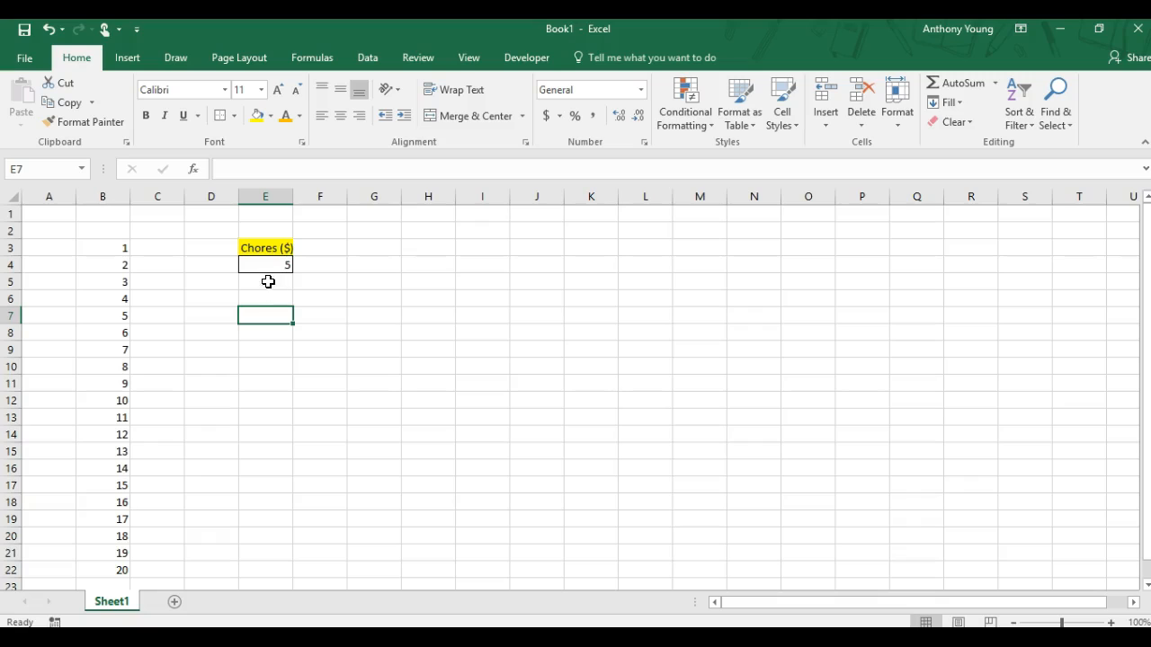
Step: Enter the formula =B3*E4 in cell C3 to multiply the first number by the chores rate
left_click(151, 247)
left_click(111, 245)
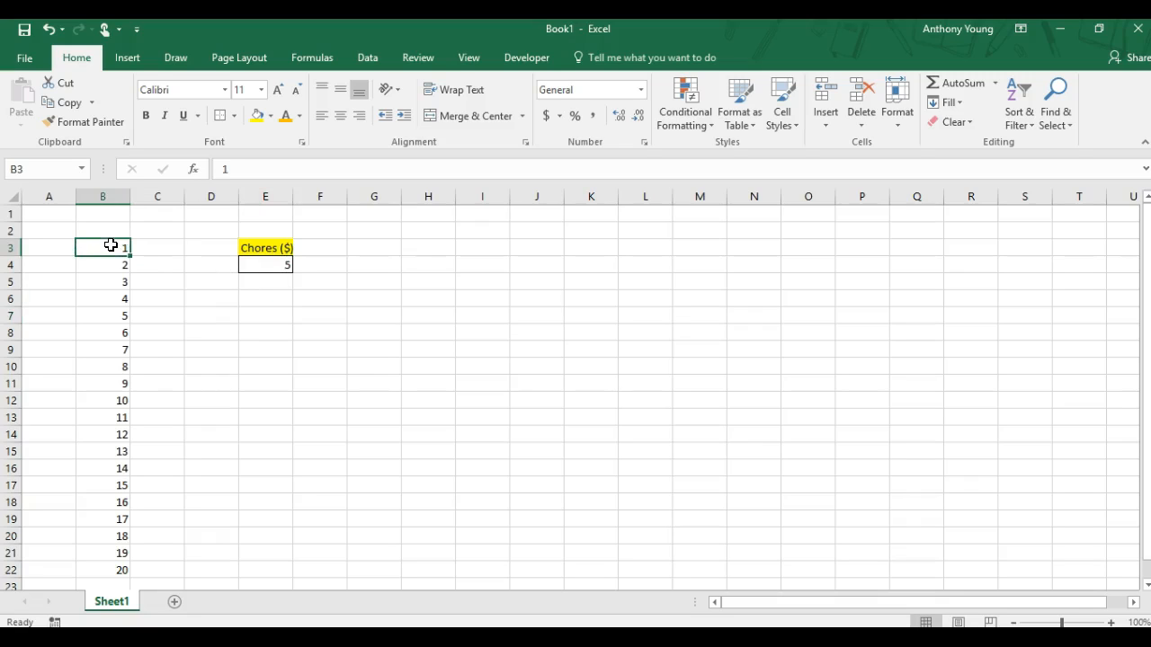
left_click(149, 246)
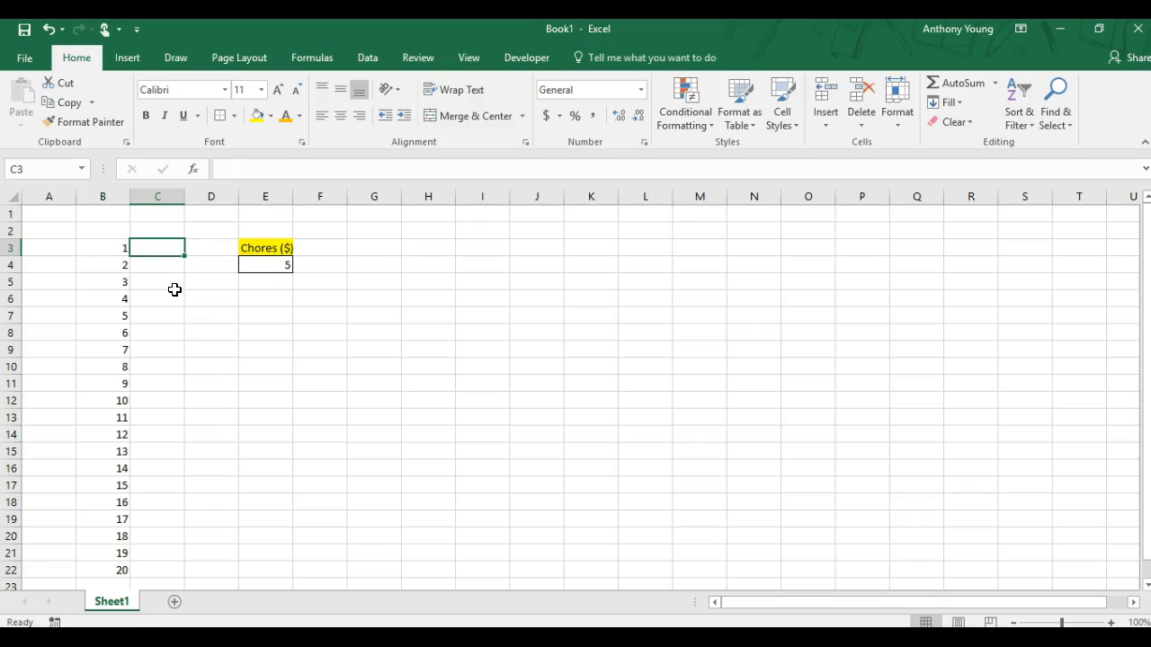
type("=")
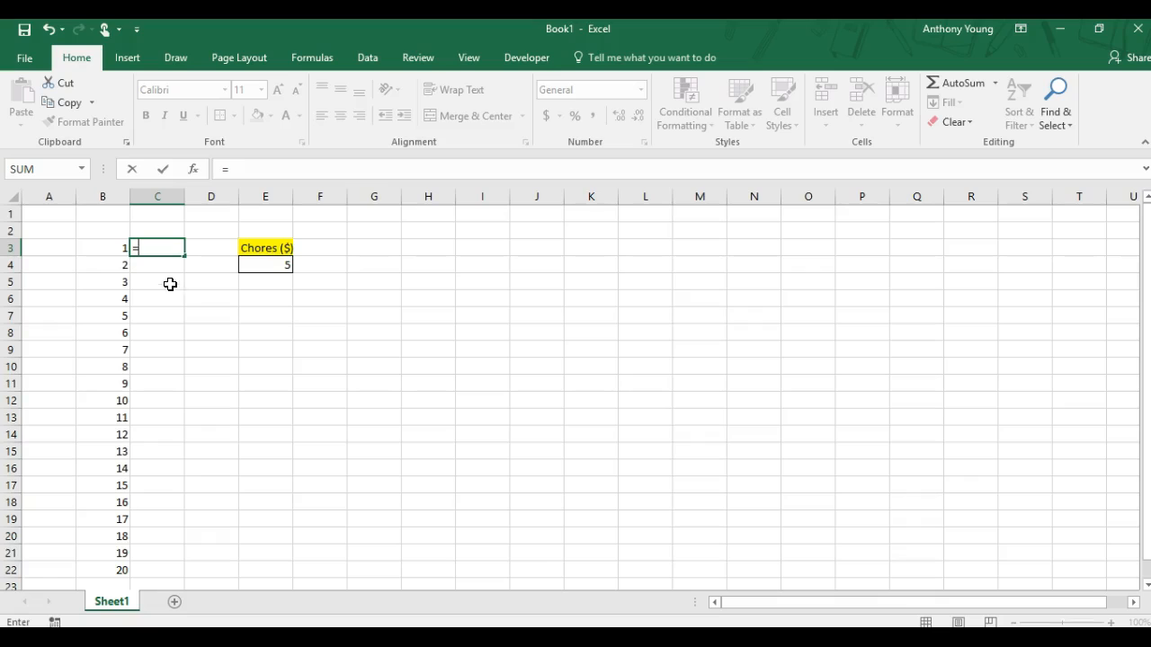
left_click(98, 247)
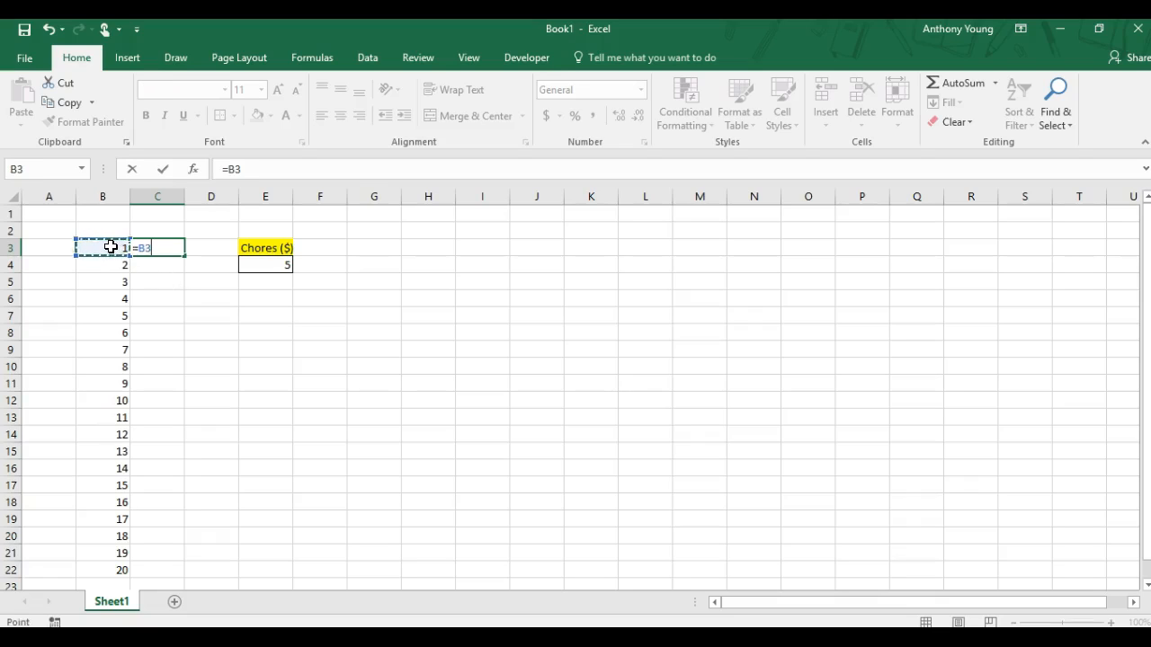
type("*")
left_click(253, 263)
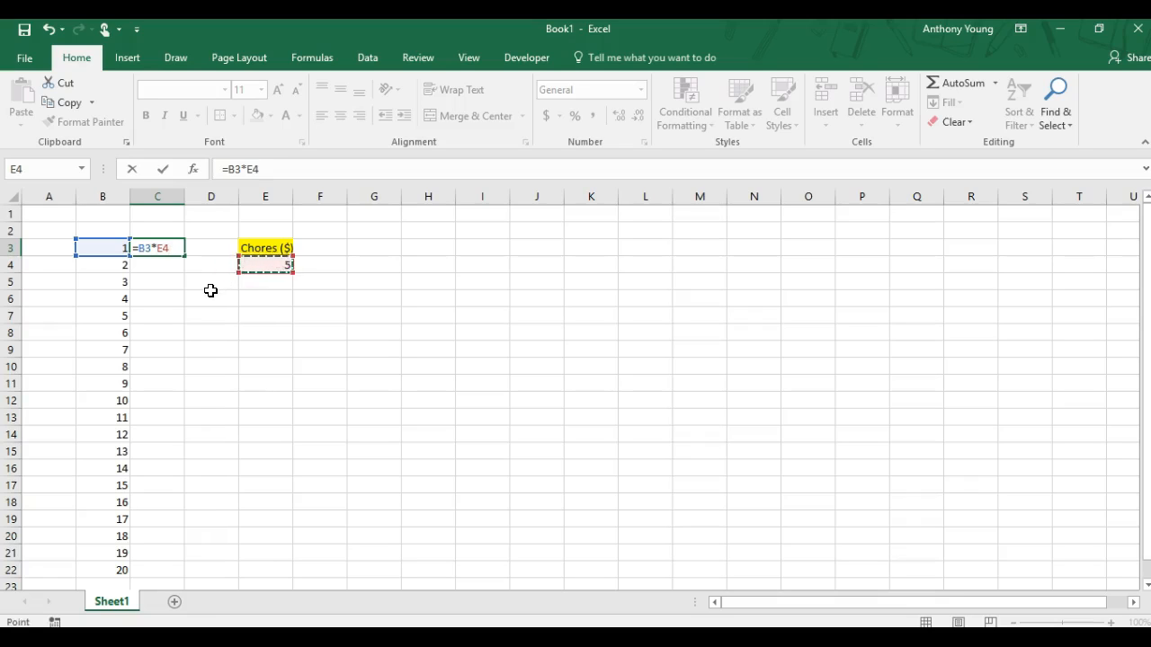
key("Return")
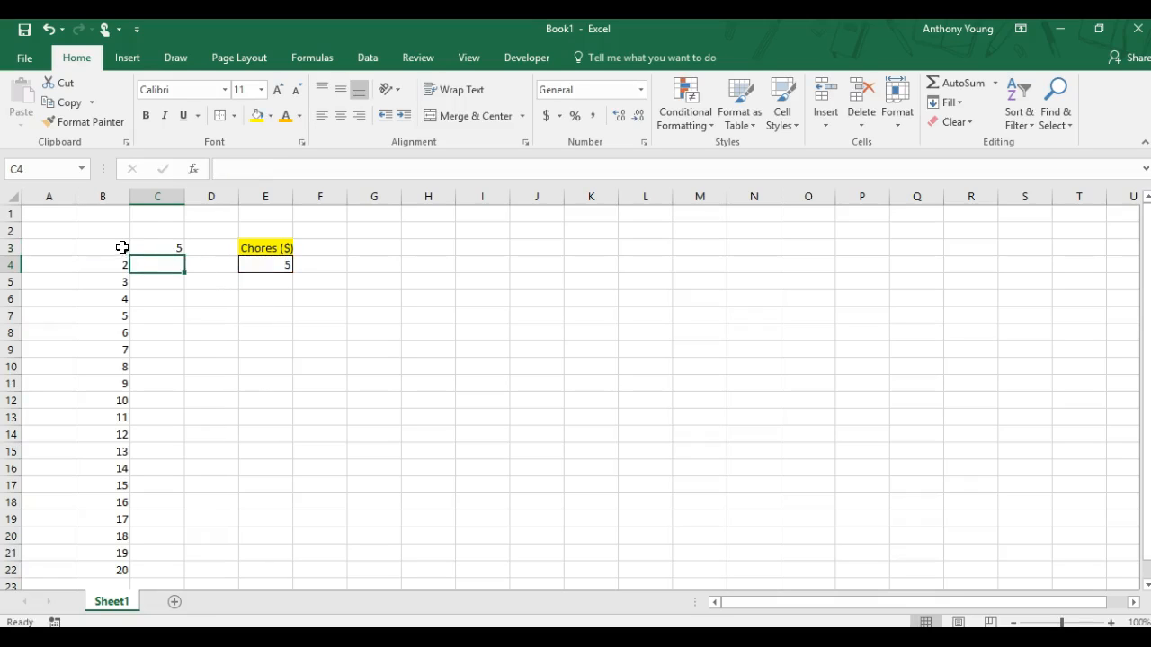
Step: Review the formula in C3 and fill it down column C to cell C22
left_click(136, 248)
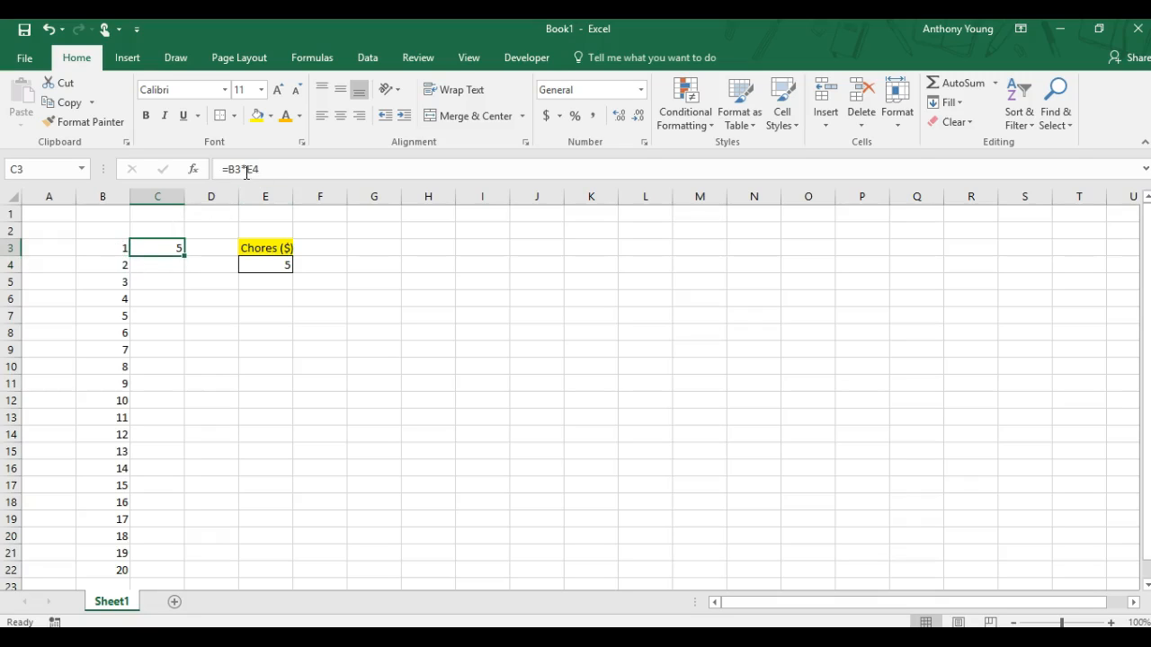
left_click(176, 276)
left_click(172, 243)
left_click_drag(184, 255, 165, 577)
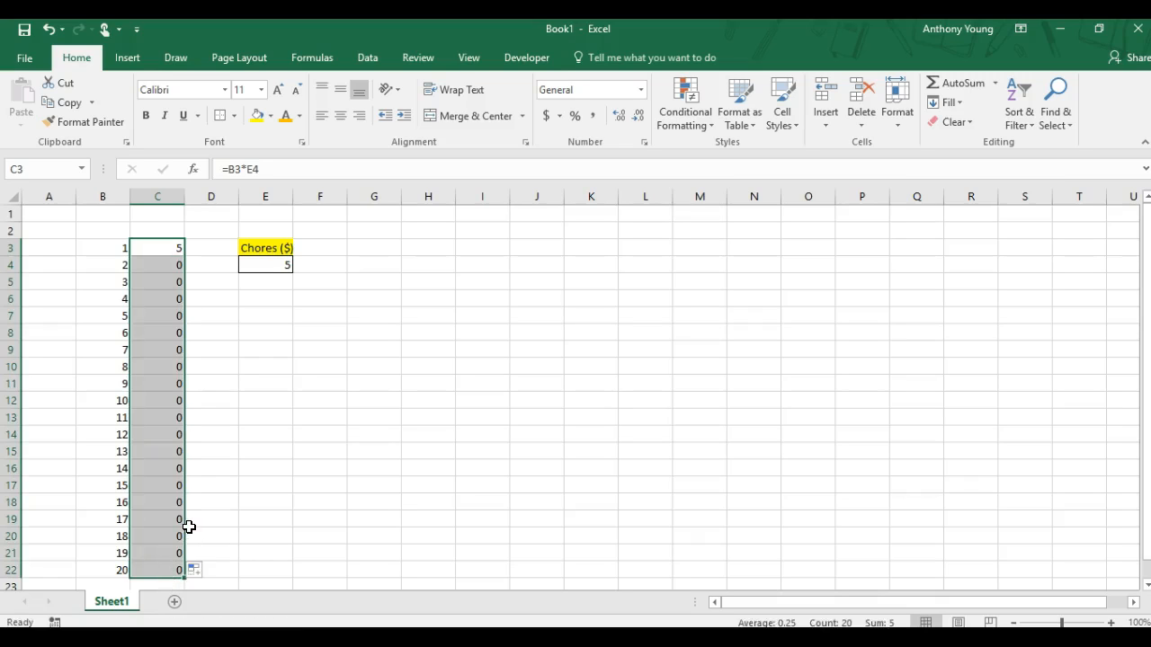
Step: Compare the cell references in the C3 formula with those in the copied formula in C4
left_click(223, 290)
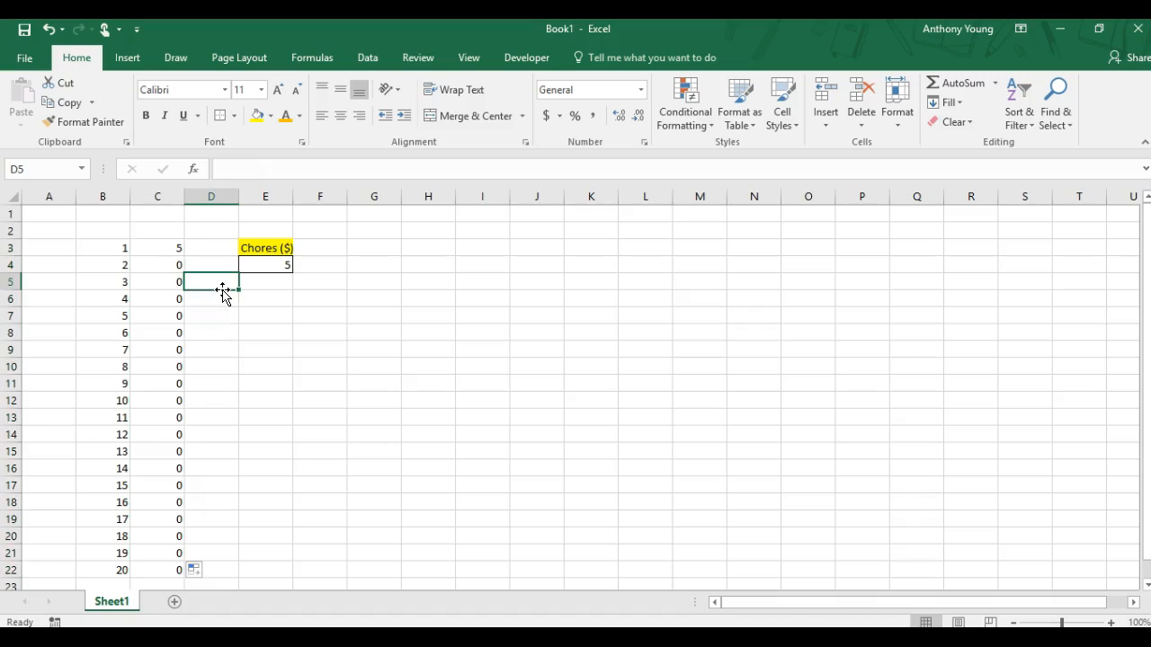
left_click(168, 266)
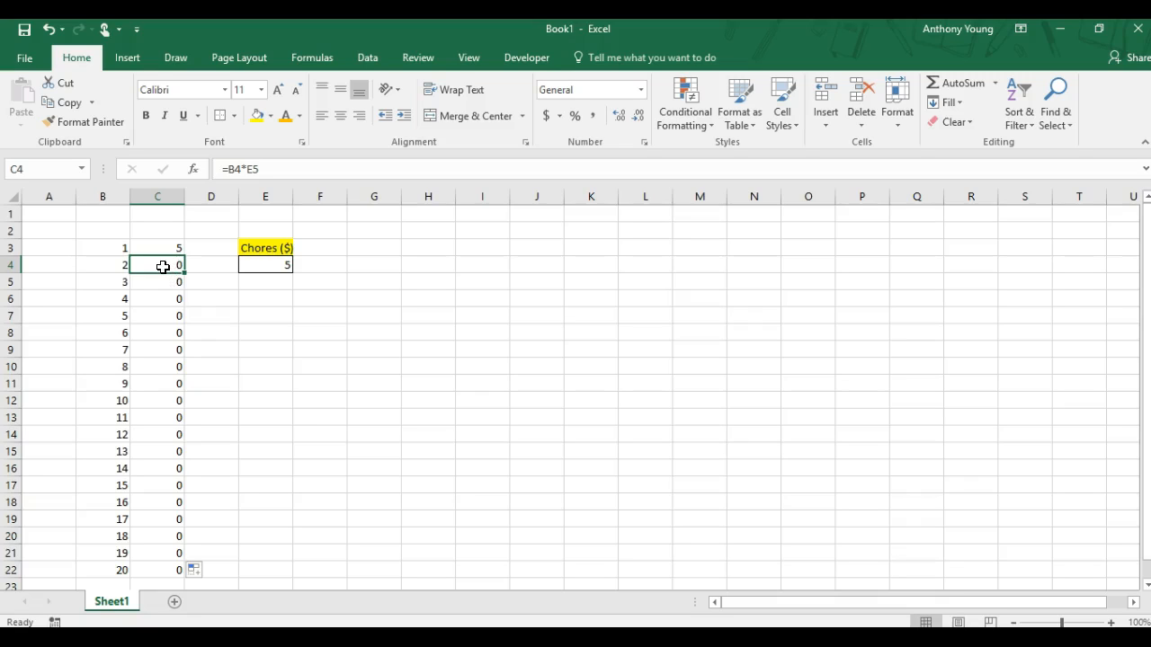
left_click(117, 262)
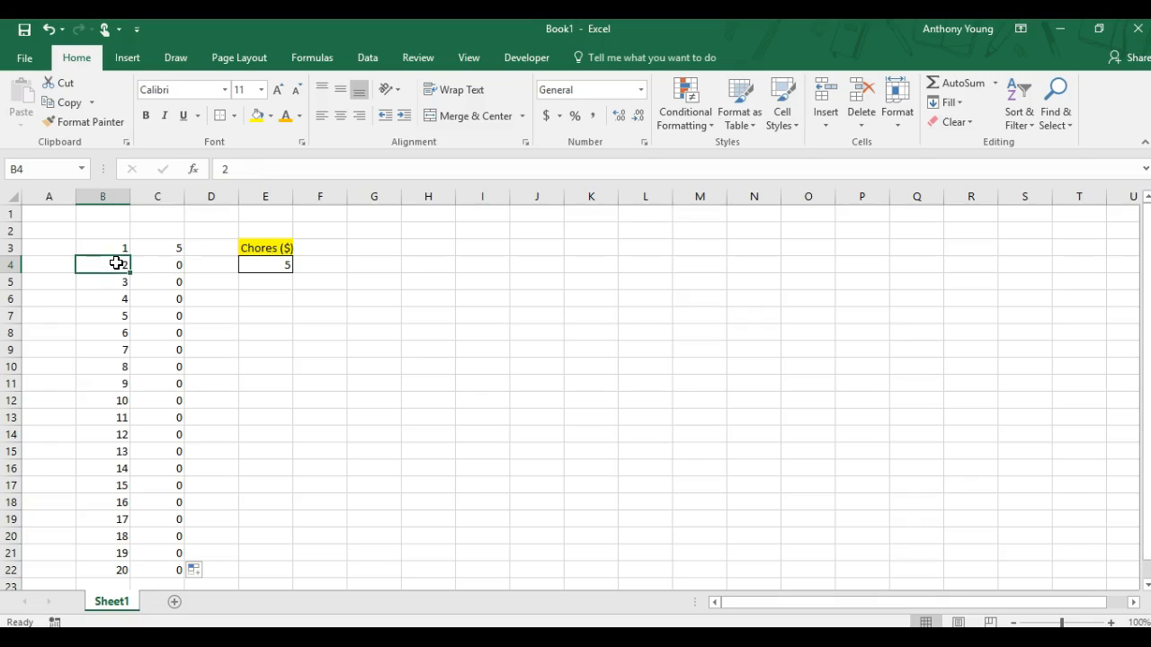
left_click(136, 262)
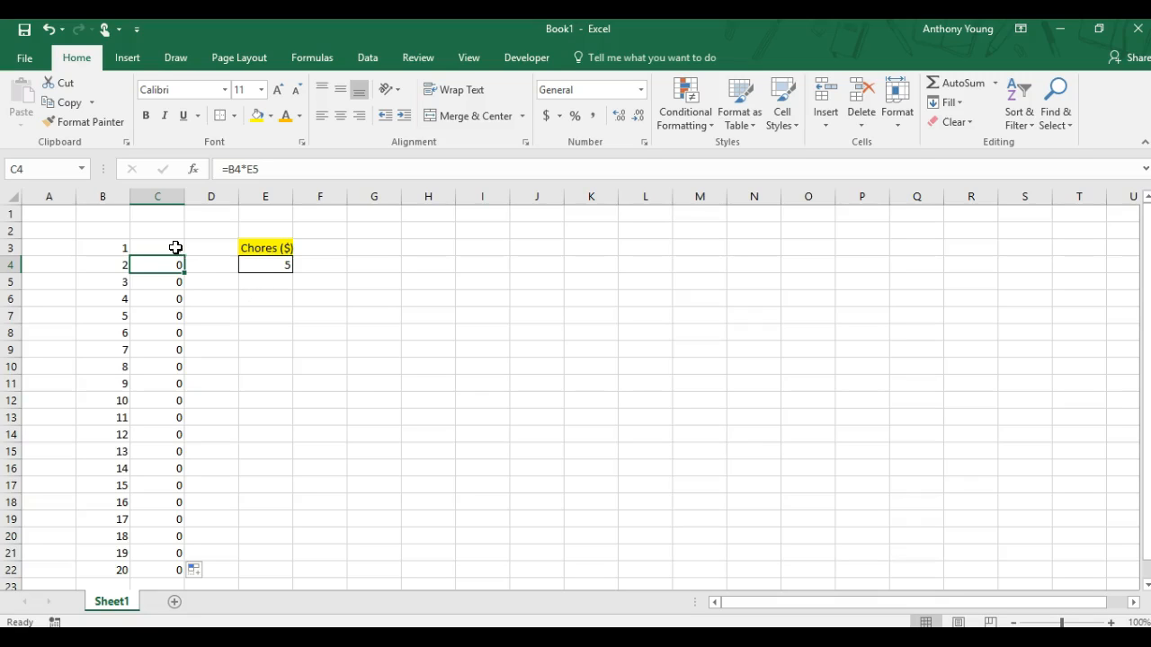
left_click(171, 249)
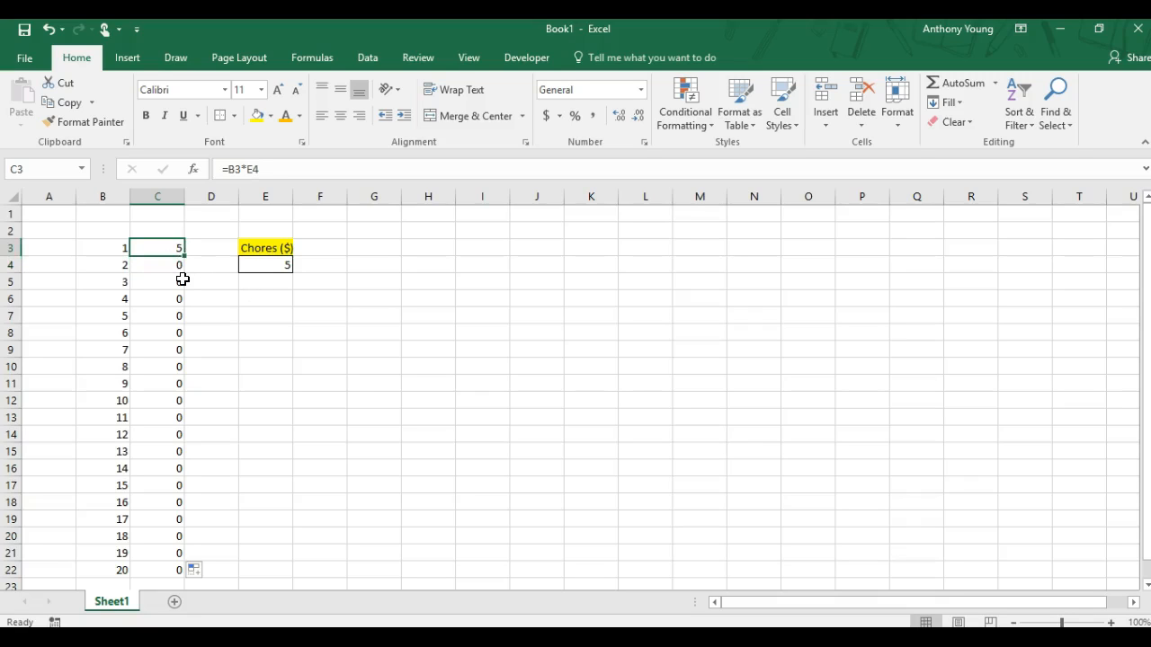
left_click(164, 263)
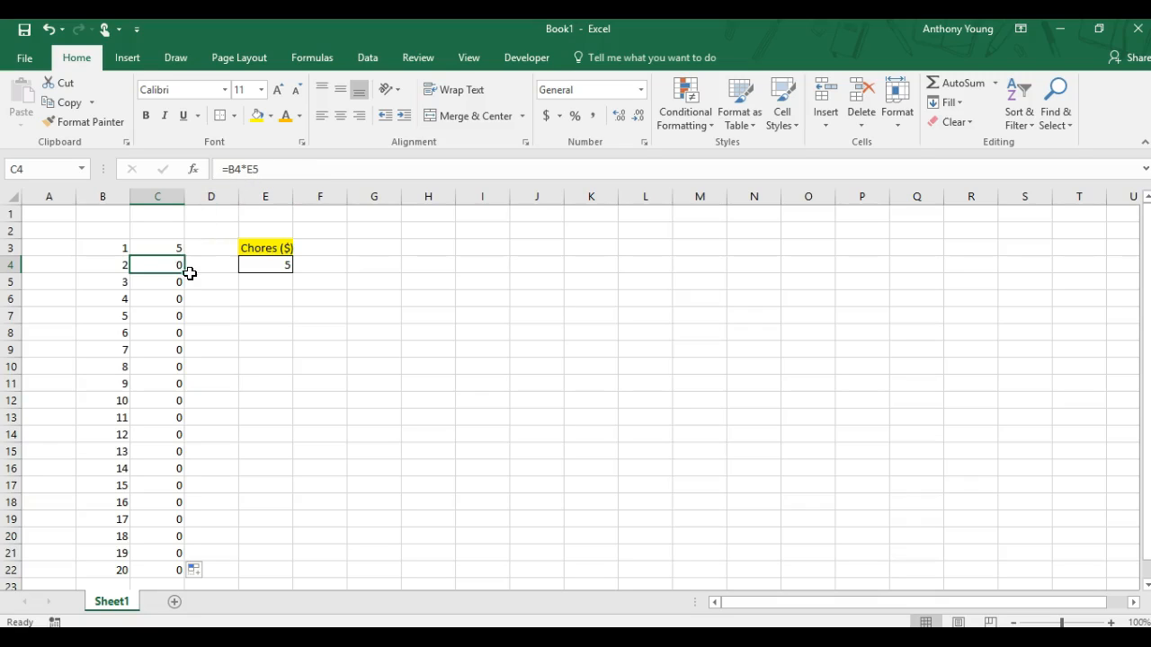
Step: Make the chores rate reference absolute in cell C3 so the formula reads =B3*$E$4
left_click(165, 247)
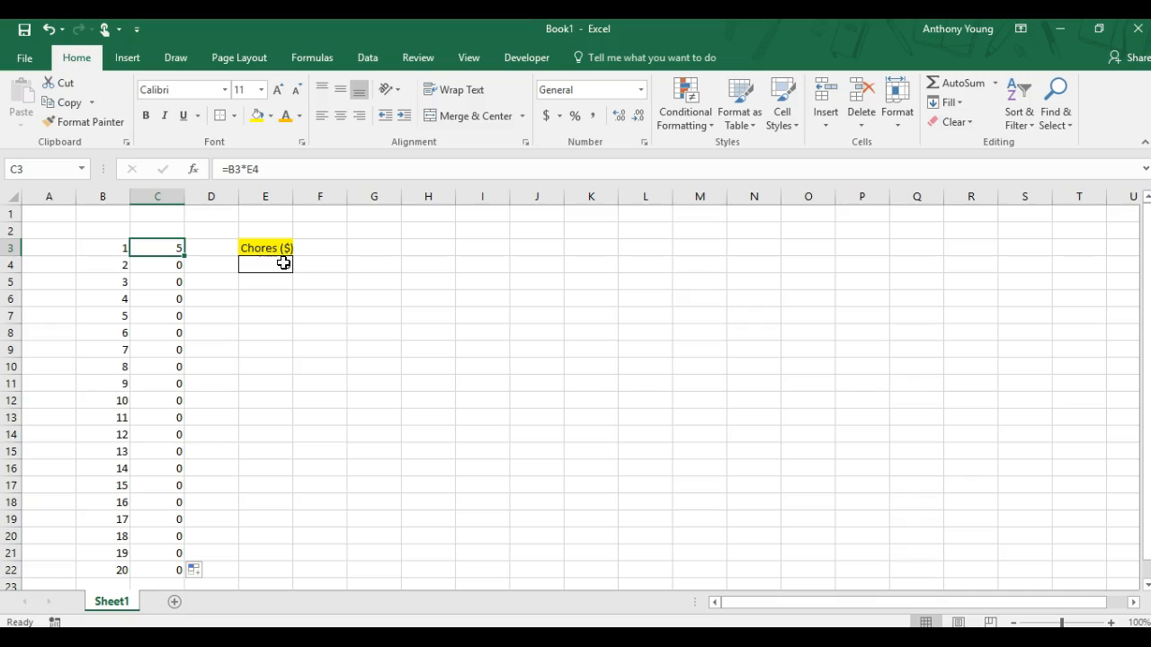
left_click(247, 169)
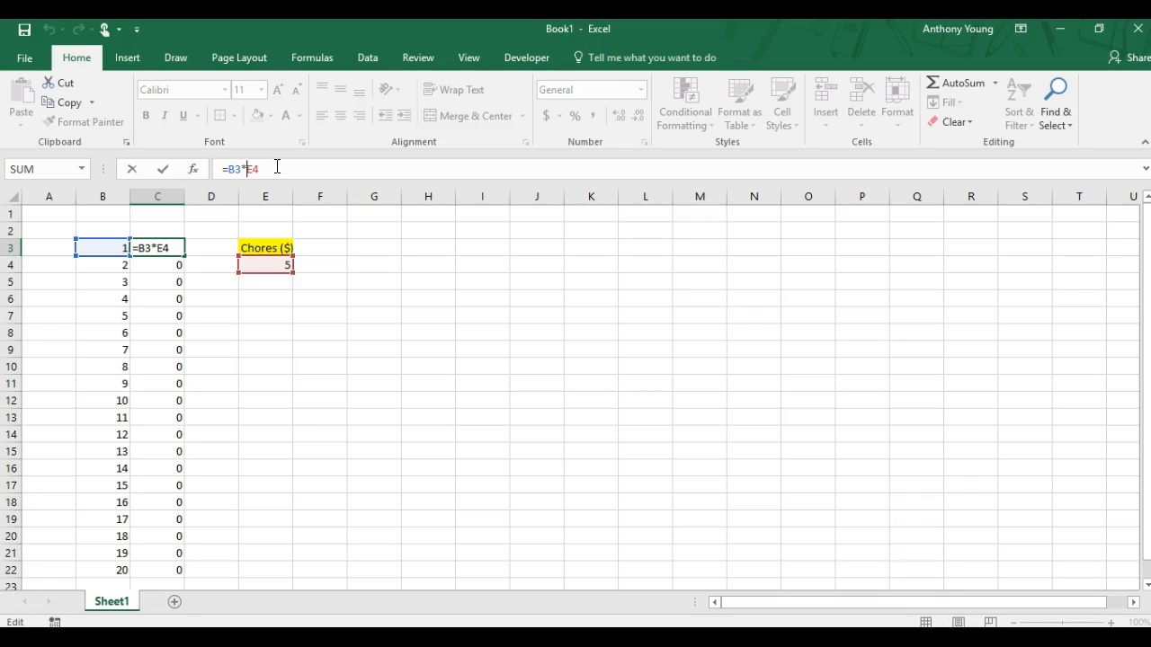
type("4")
key("BackSpace")
type("$E$")
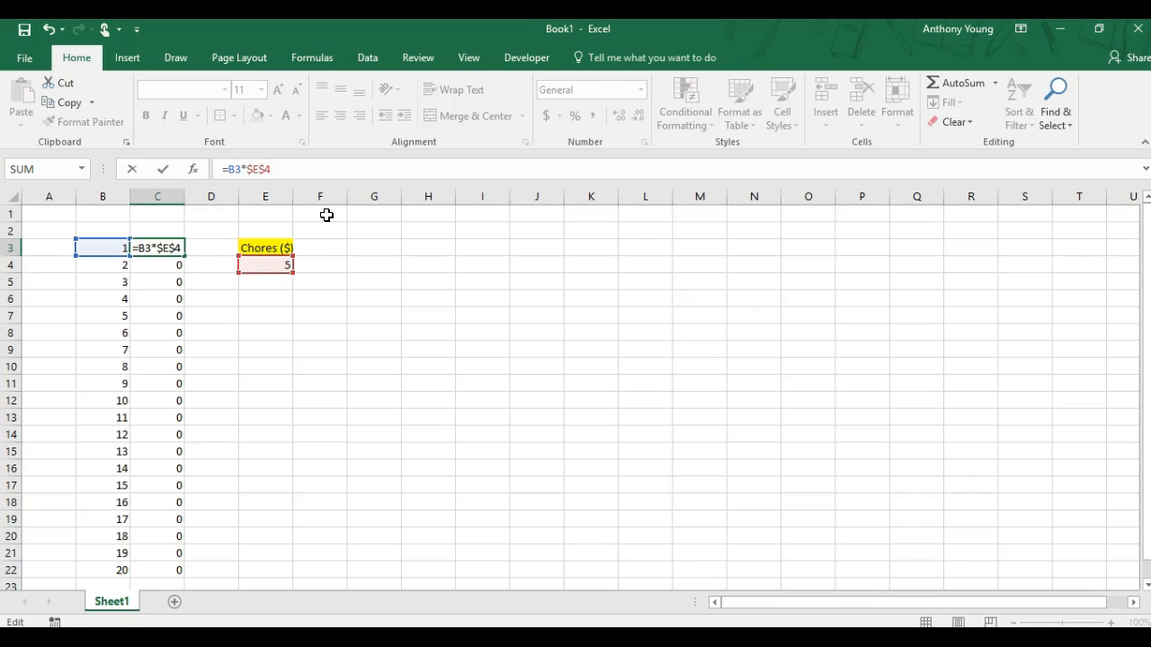
key("Return")
Step: Fill the absolute-reference formula from C3 down to C22 and check the copied formula in C4
left_click(173, 248)
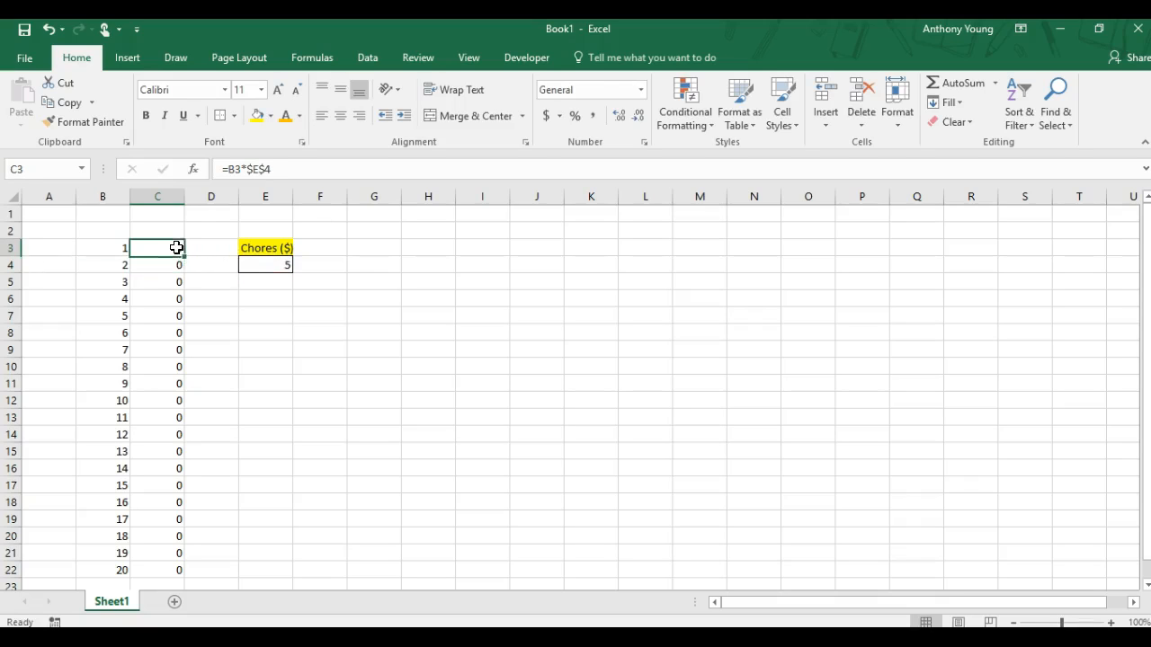
left_click_drag(185, 256, 184, 572)
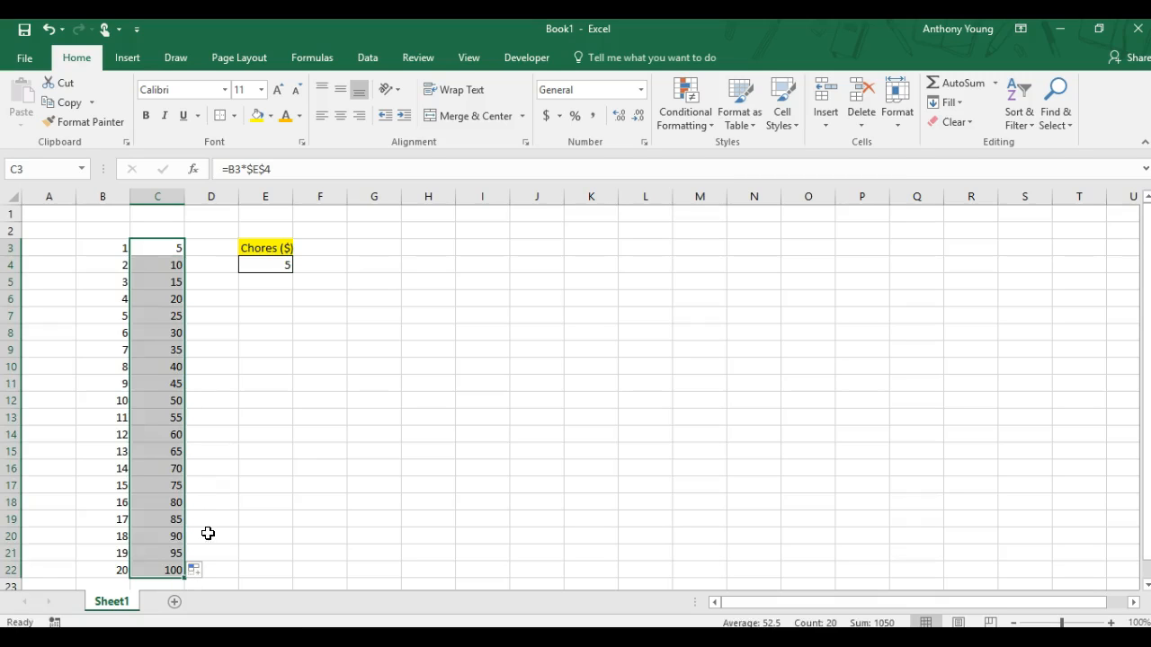
left_click(180, 265)
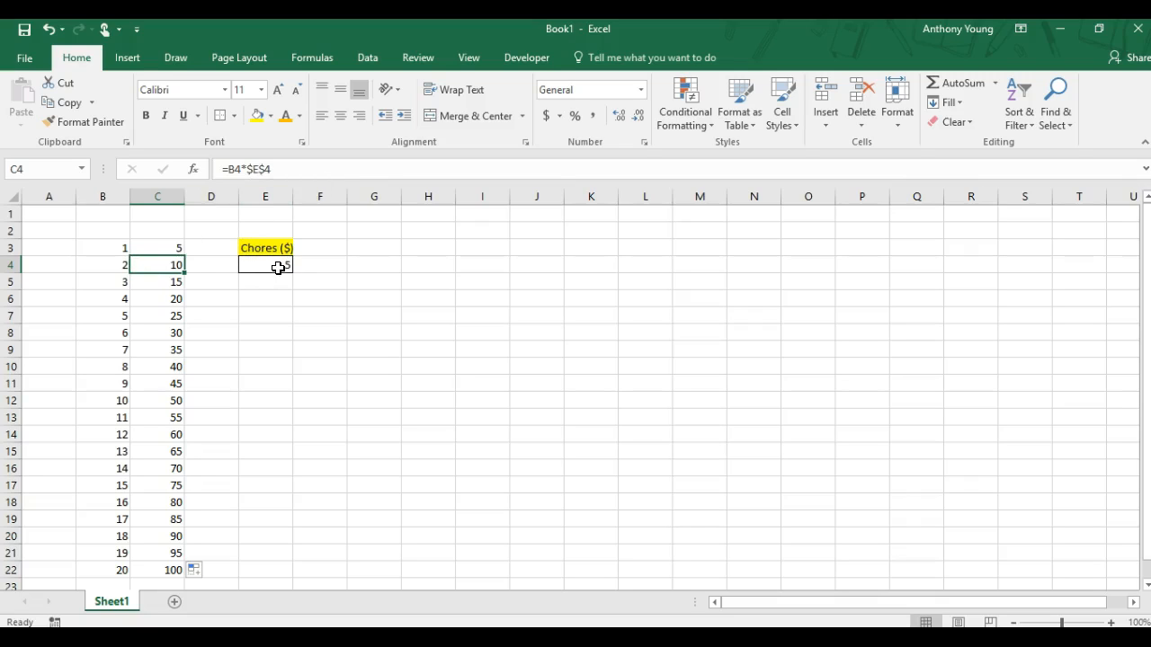
Step: Examine the copied formulas in cells C5, C22, C9 and C6 to compare their references to the chores rate in E4
left_click(165, 282)
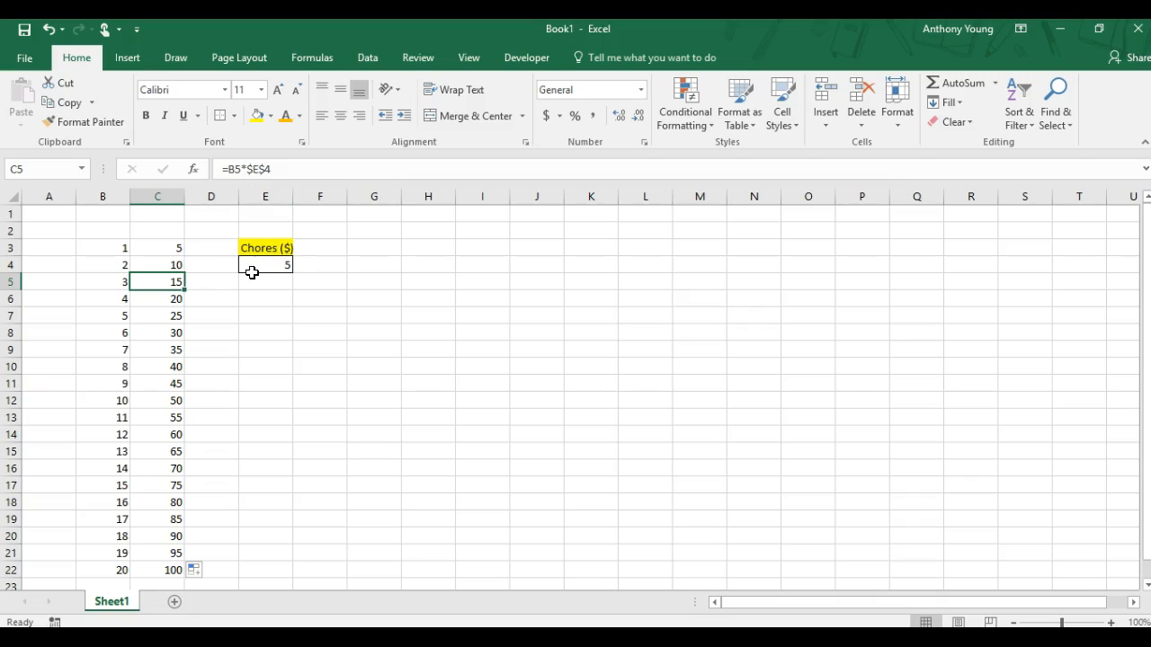
left_click(195, 303)
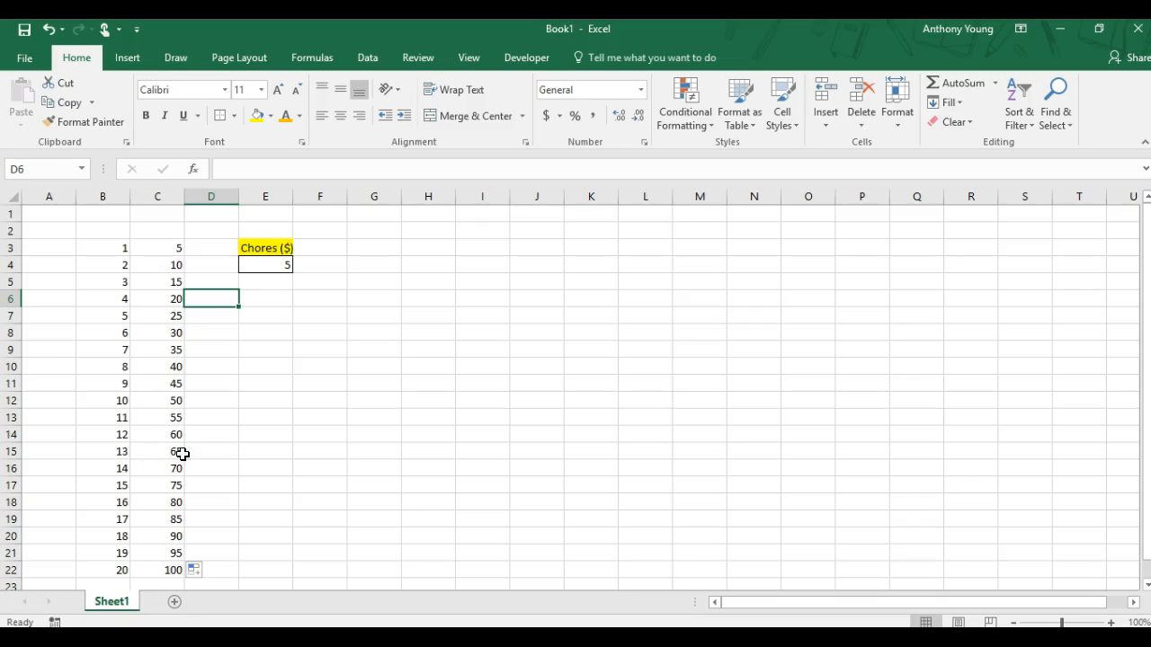
left_click(160, 571)
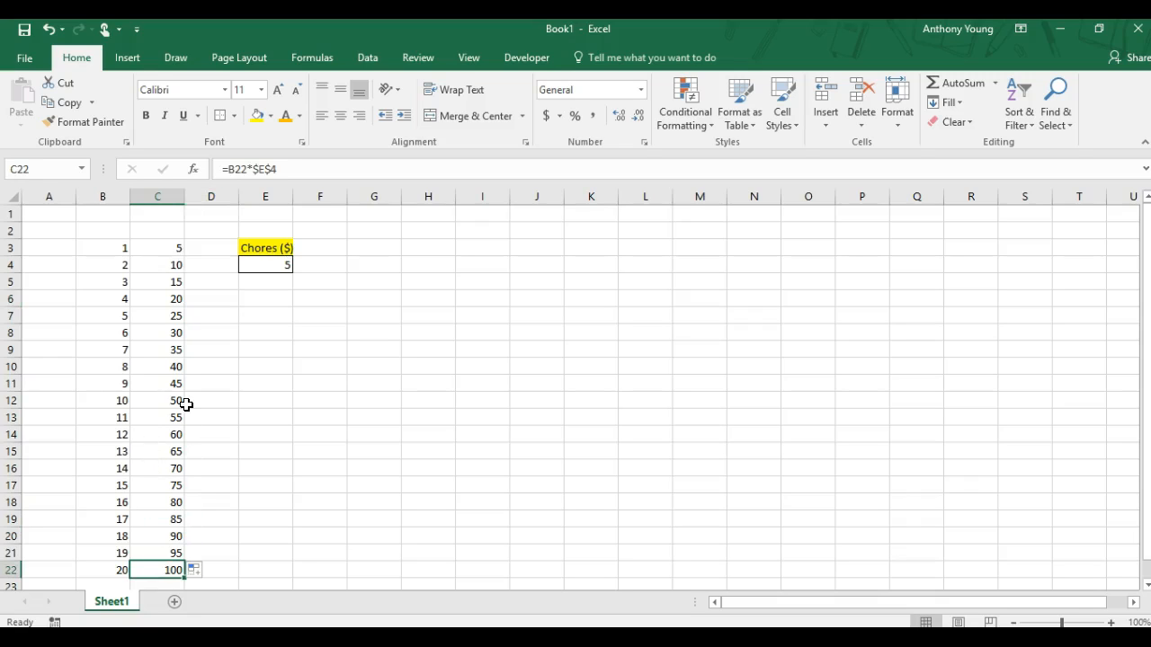
left_click(167, 351)
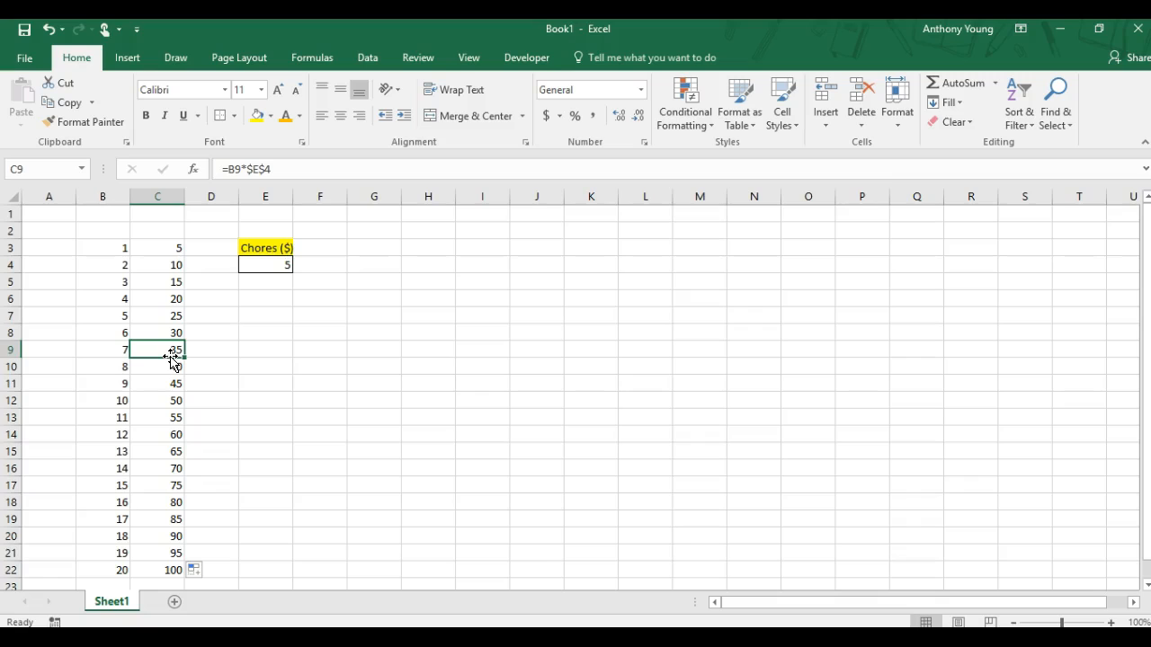
left_click(274, 265)
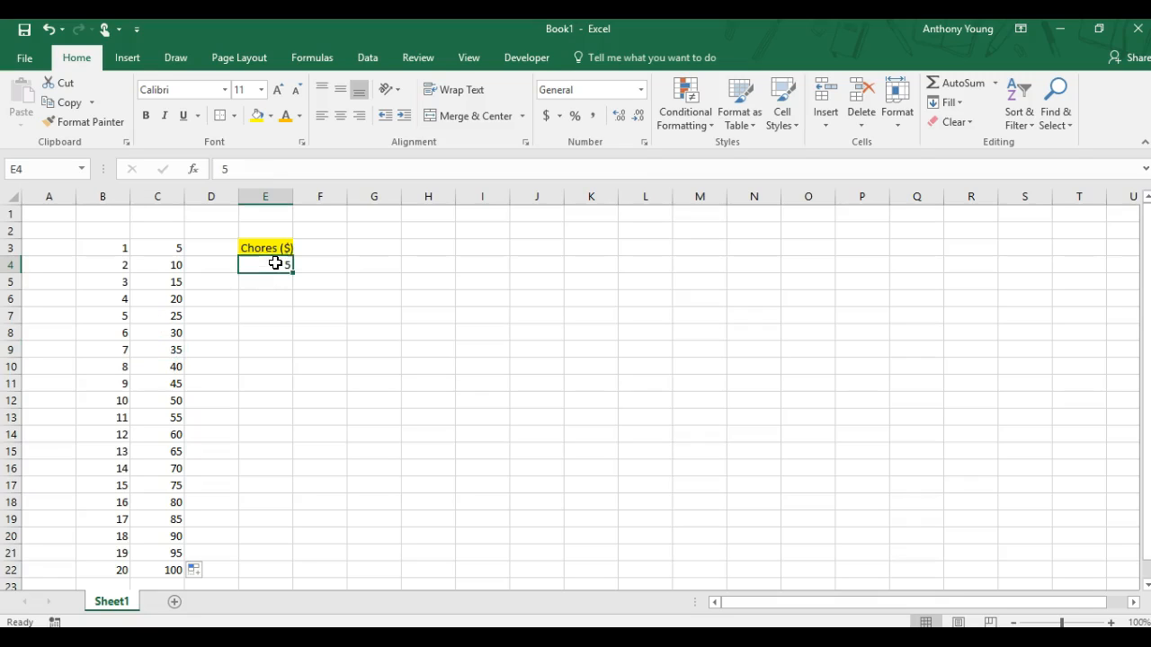
left_click(169, 298)
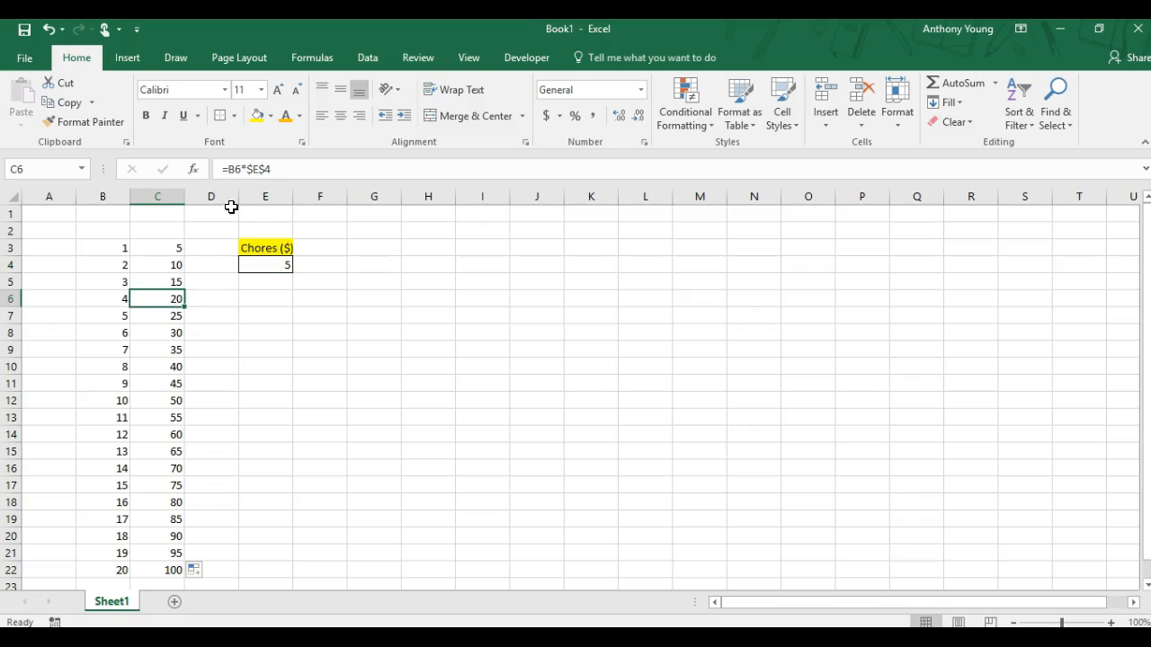
left_click_drag(275, 168, 253, 169)
left_click(279, 169)
key("ctrl+Return")
left_click(247, 306)
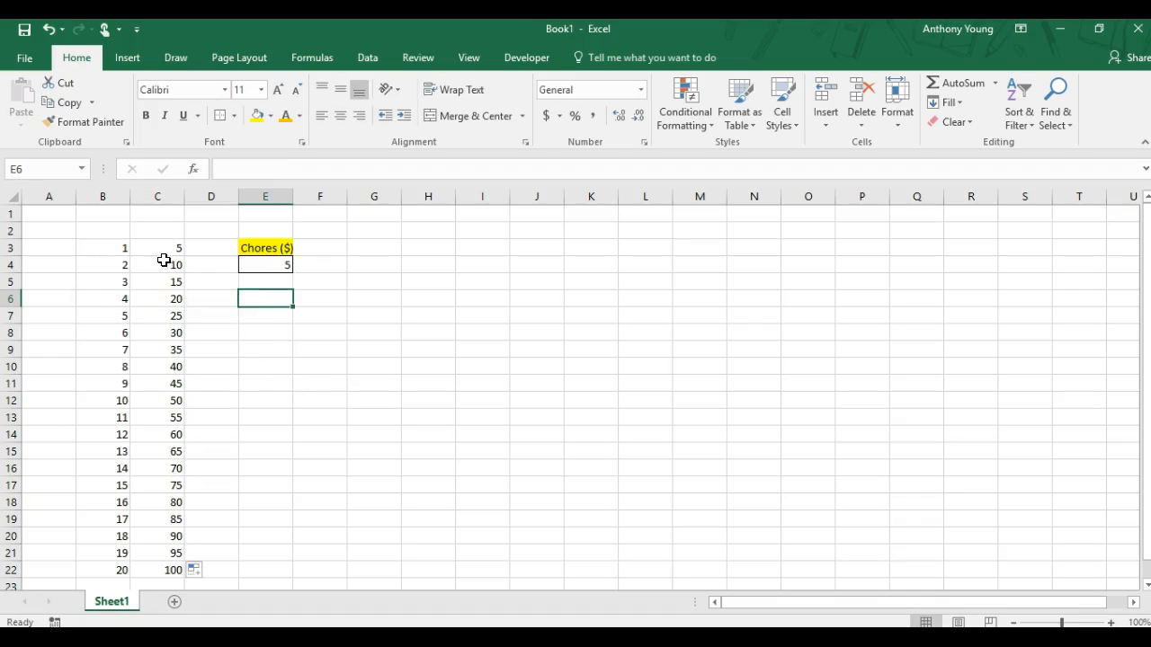
Step: Enter the title "My weekly earnings from chores" in cell B2 above the number columns
left_click_drag(103, 228, 199, 234)
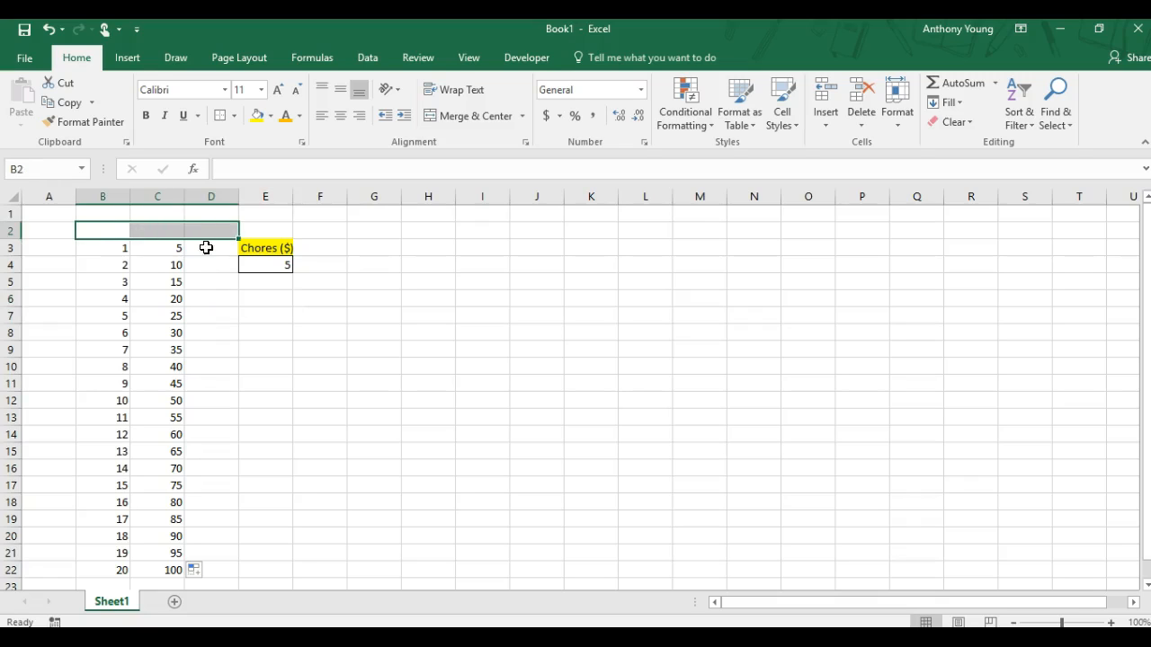
left_click(207, 262)
left_click(113, 227)
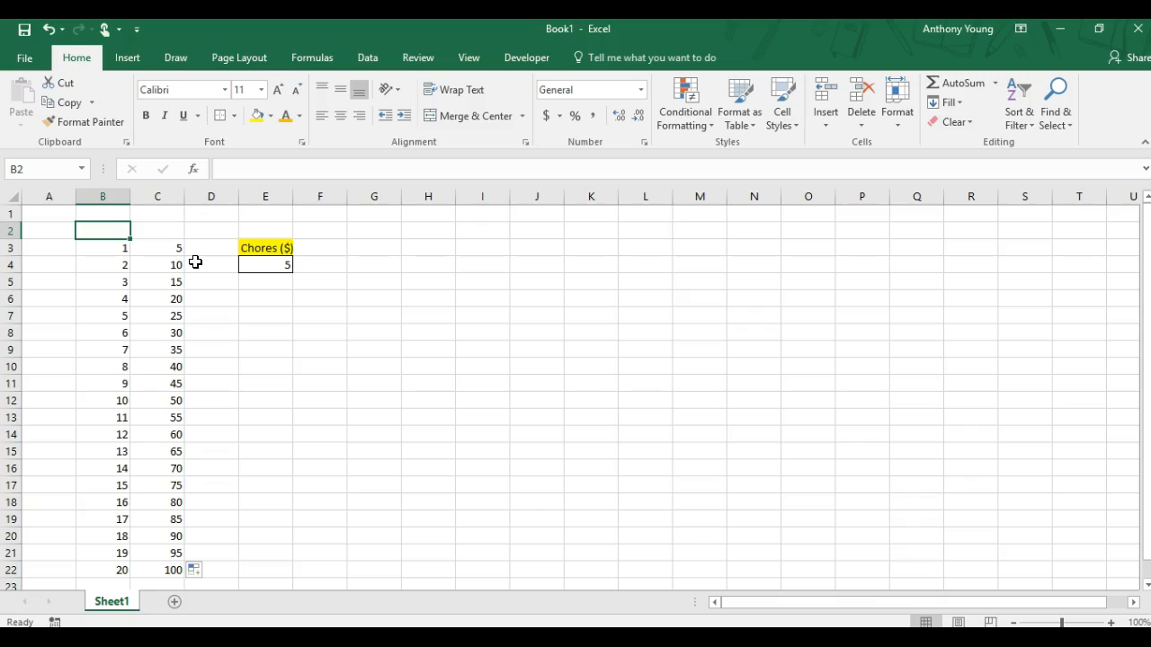
type("My weekly earnings from chores")
key("Return")
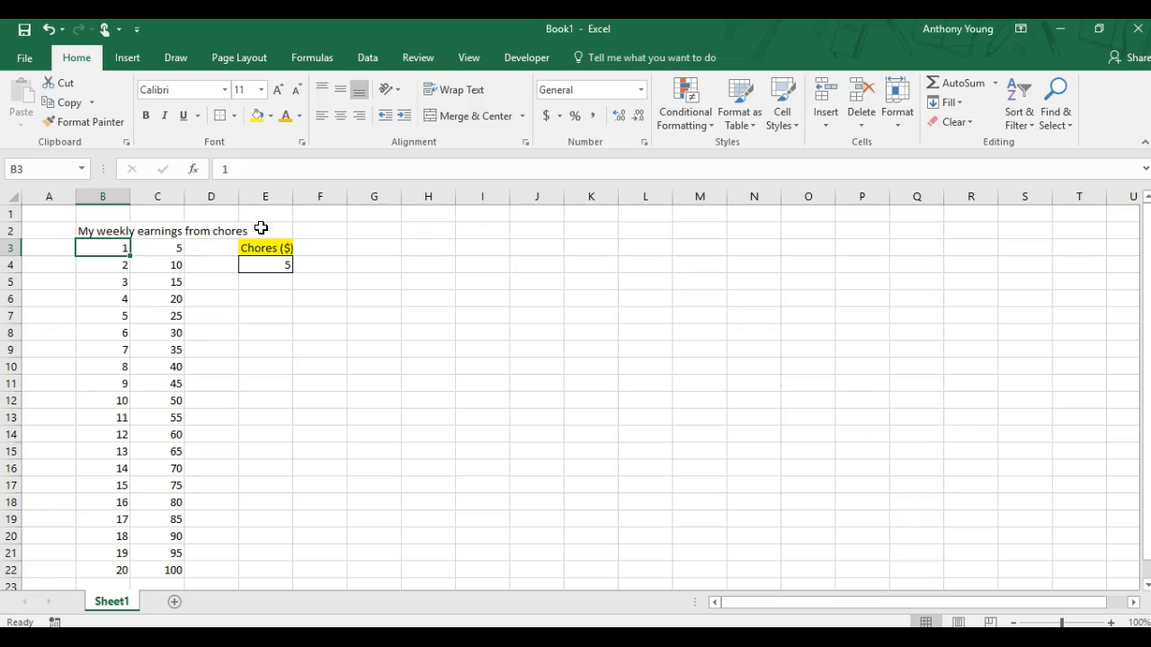
Step: Enter "Hello" in cell C2, over the title's overflowing text, and delete it again
left_click(157, 245)
left_click(155, 229)
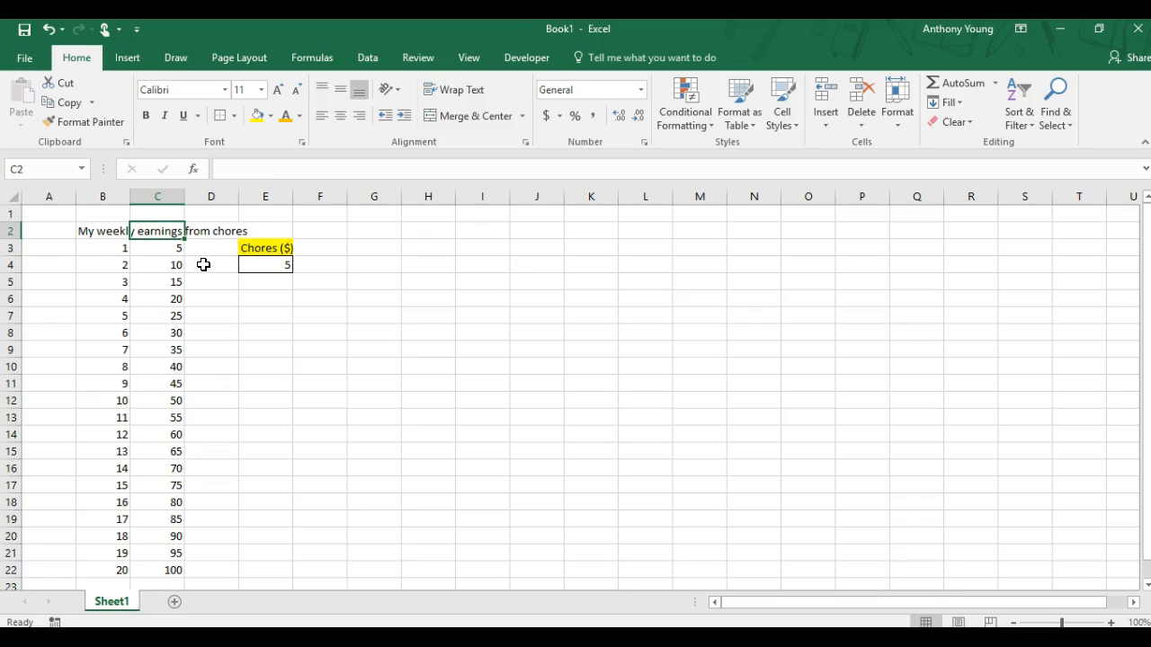
type("H")
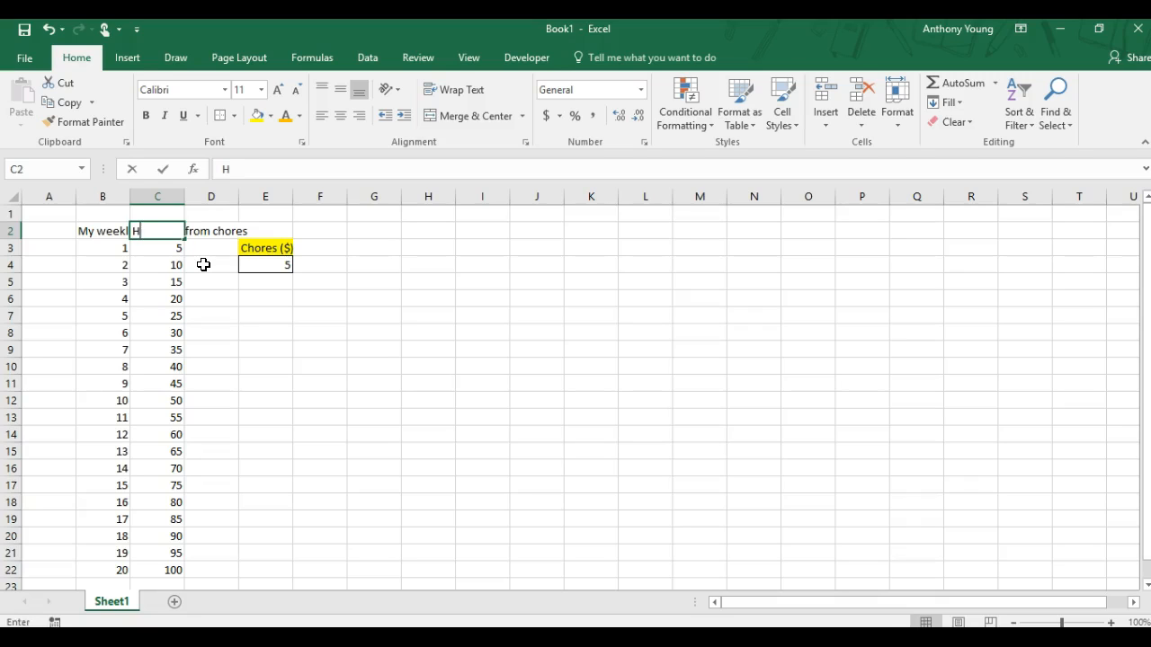
type("ello")
key("Return")
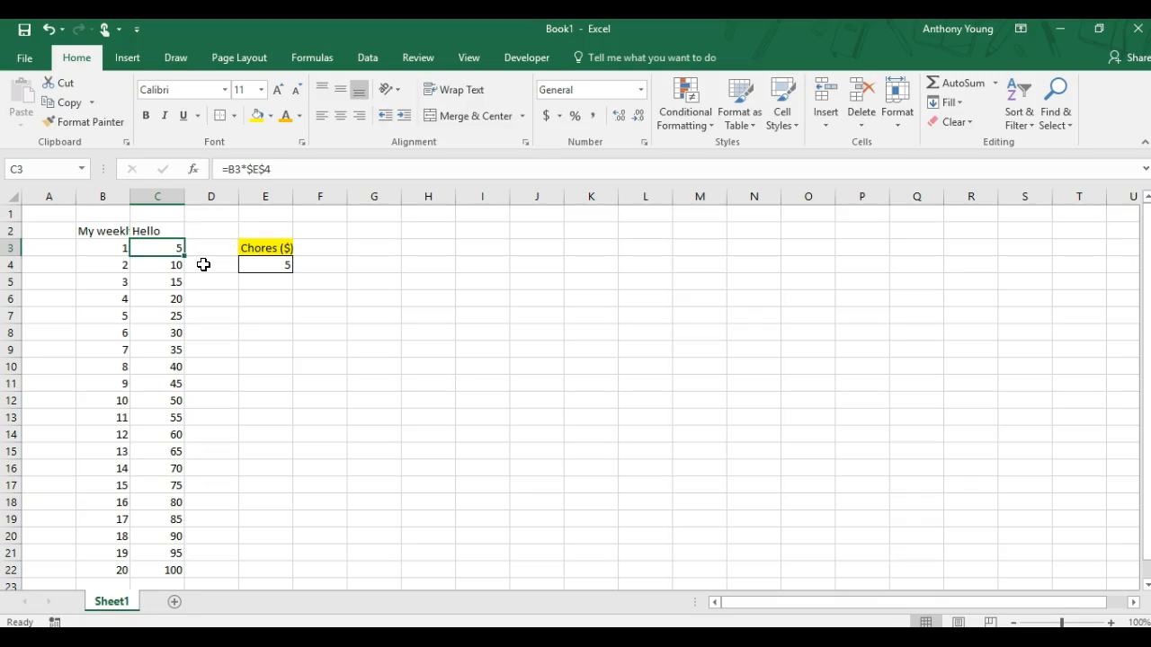
left_click(171, 229)
key("Delete")
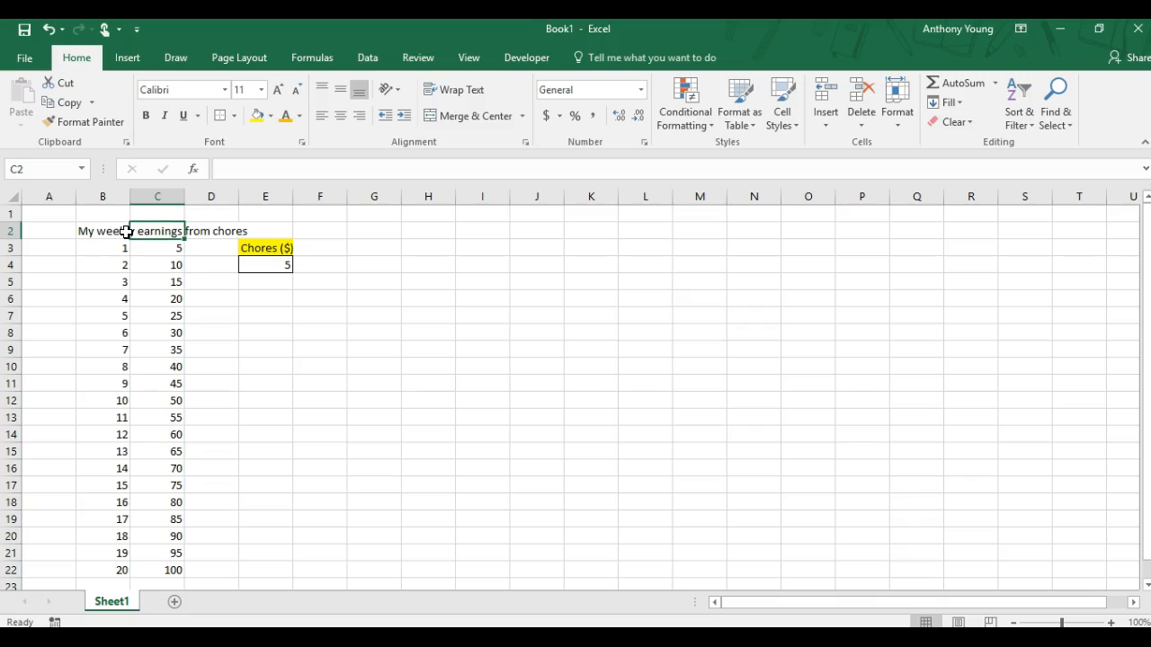
Step: Merge and center the title across cells B2 to E2
left_click_drag(98, 229, 275, 231)
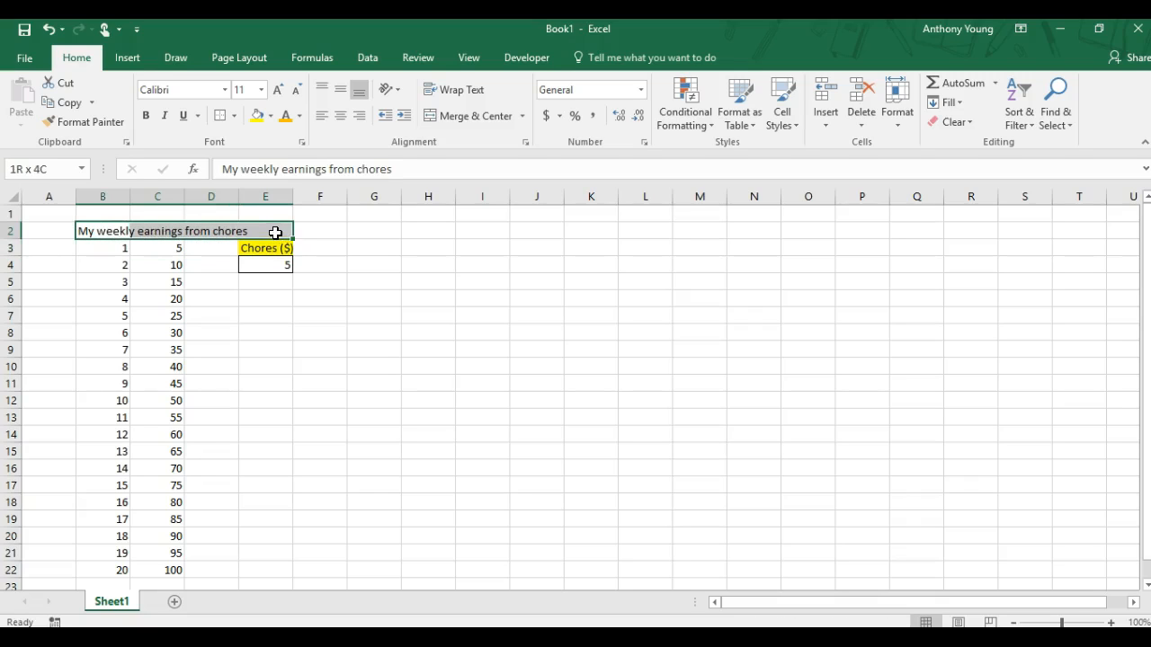
left_click(464, 121)
left_click(423, 254)
left_click(262, 232)
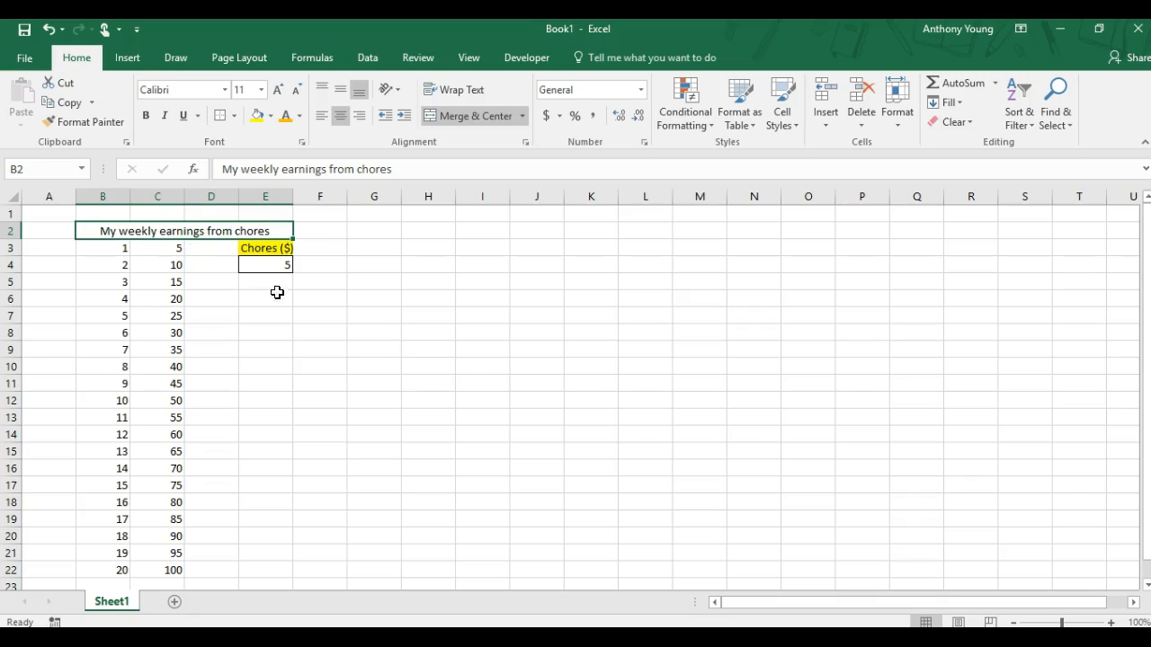
left_click(330, 317)
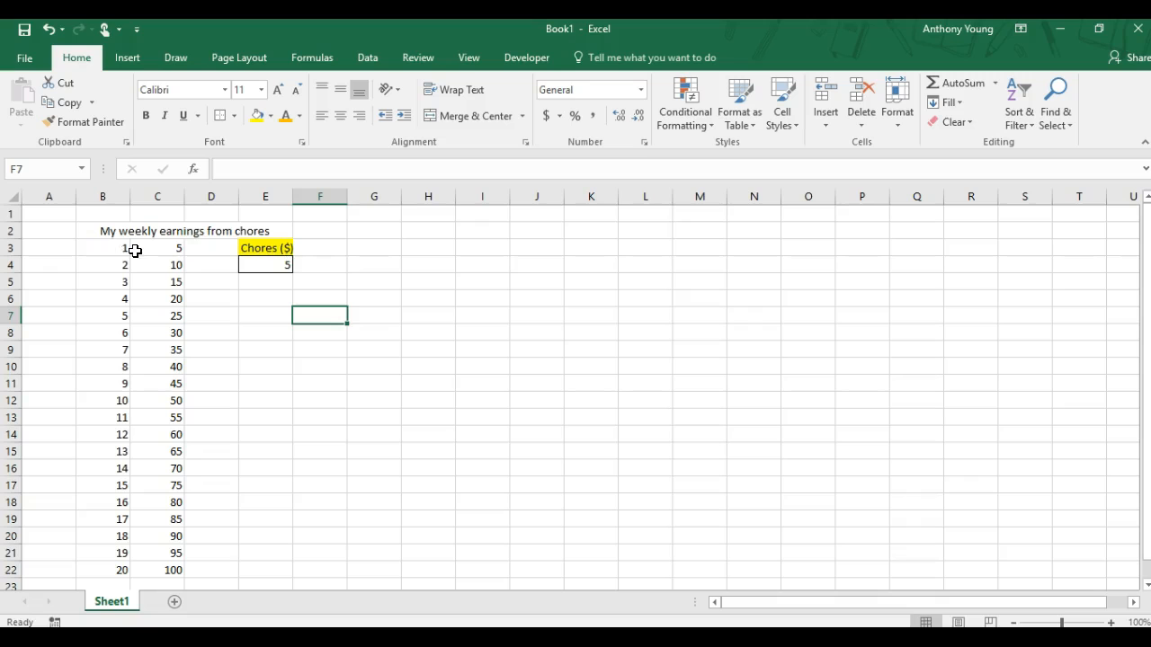
Step: Apply borders around every cell in the number series from B3 to B22
left_click_drag(107, 248, 108, 570)
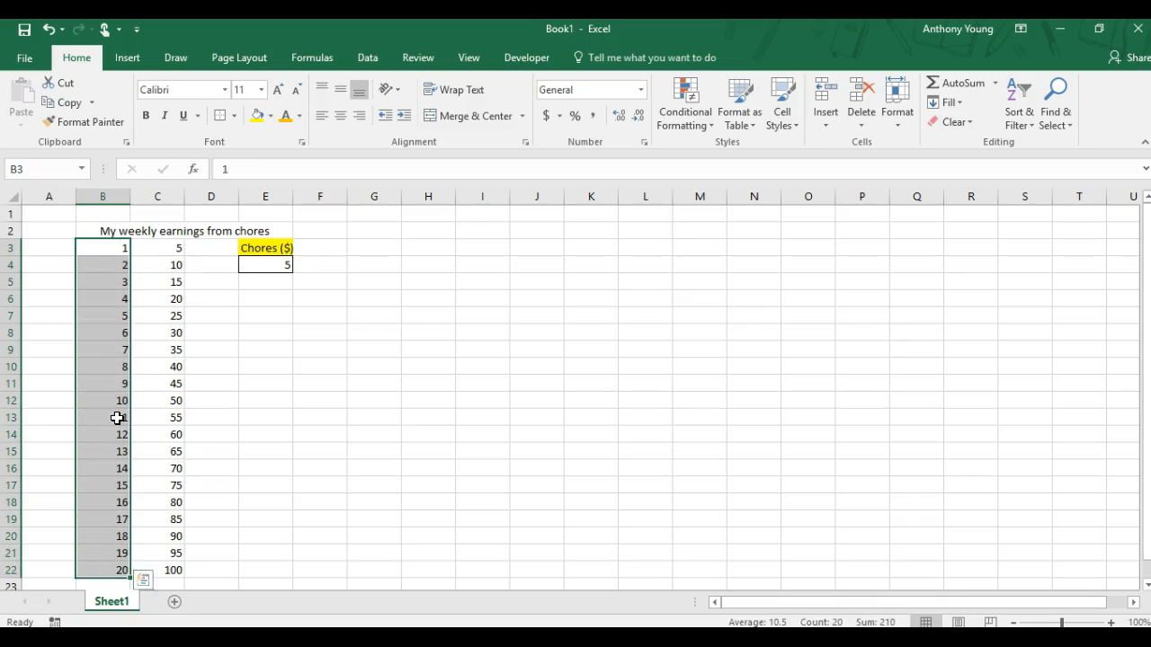
left_click(234, 116)
left_click(227, 258)
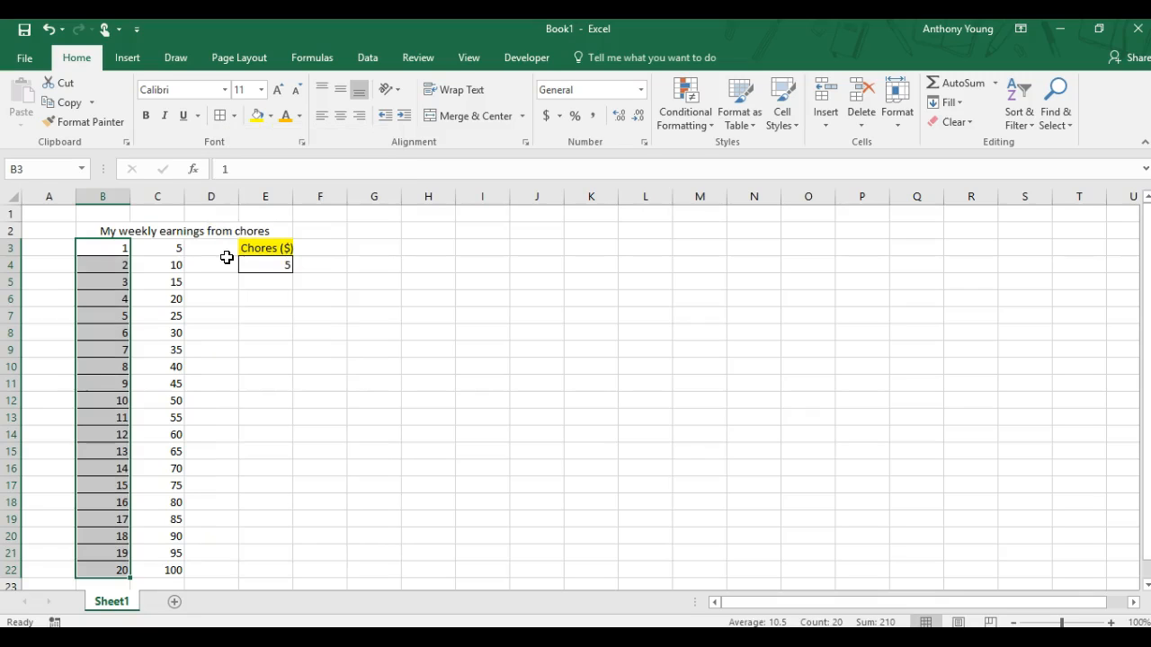
left_click(223, 263)
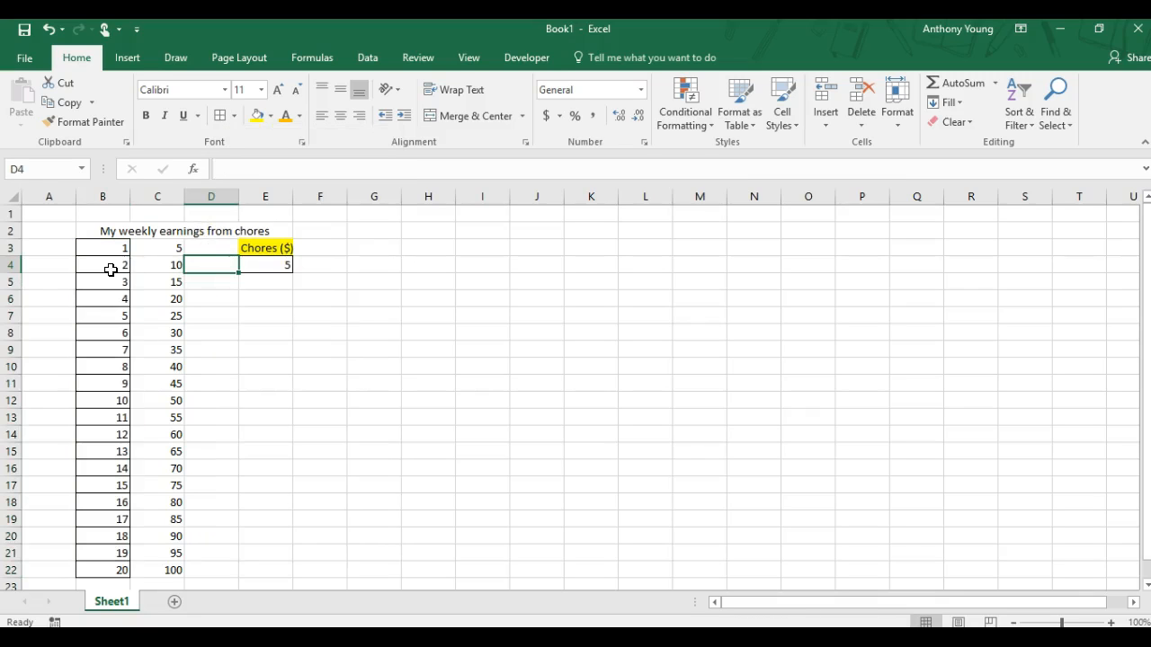
Step: Fill the earnings cells C3 to C22 with a light gray background color
left_click_drag(174, 245, 172, 570)
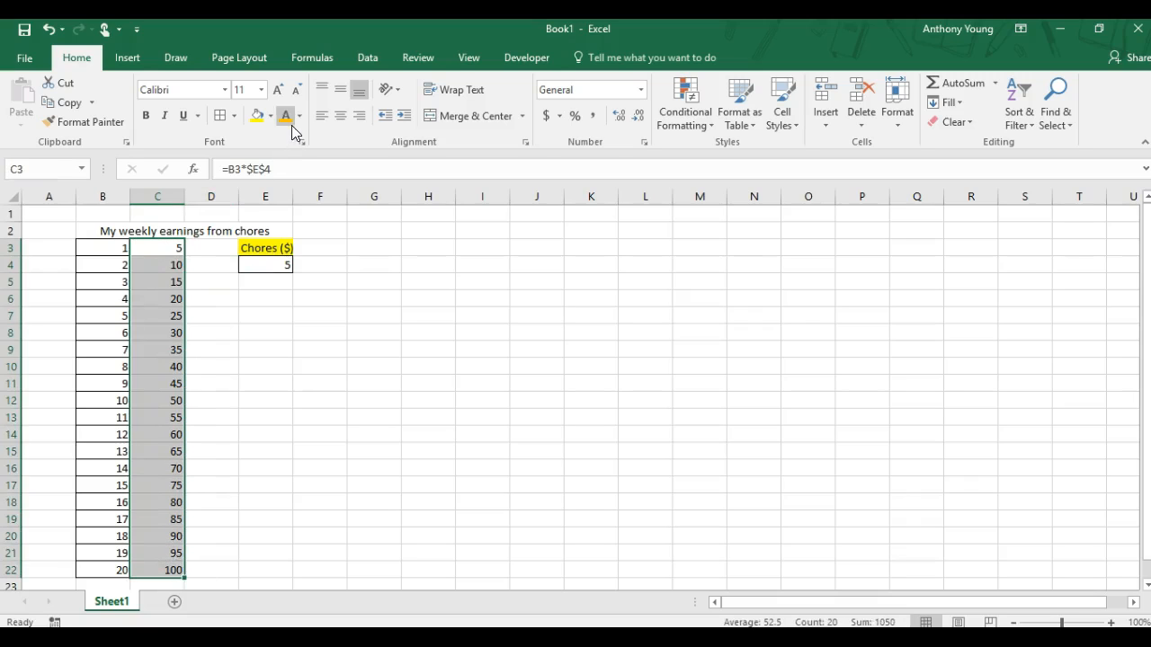
left_click(270, 116)
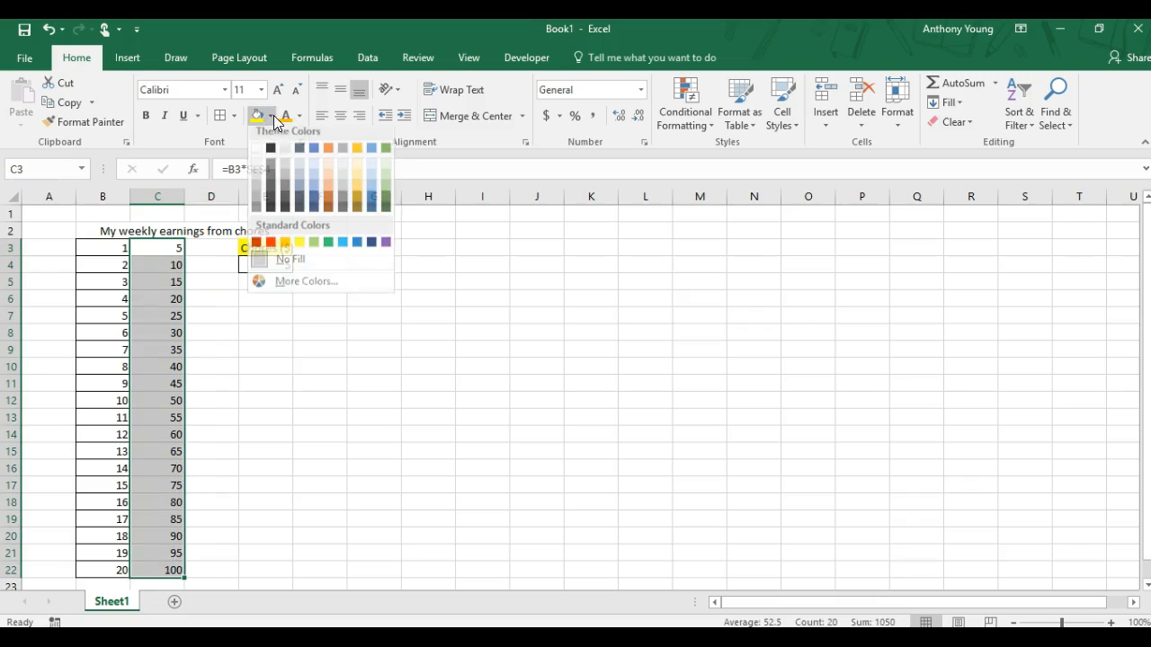
left_click(256, 182)
left_click(241, 331)
Step: Add a border around the merged title cell in row 2
left_click(212, 229)
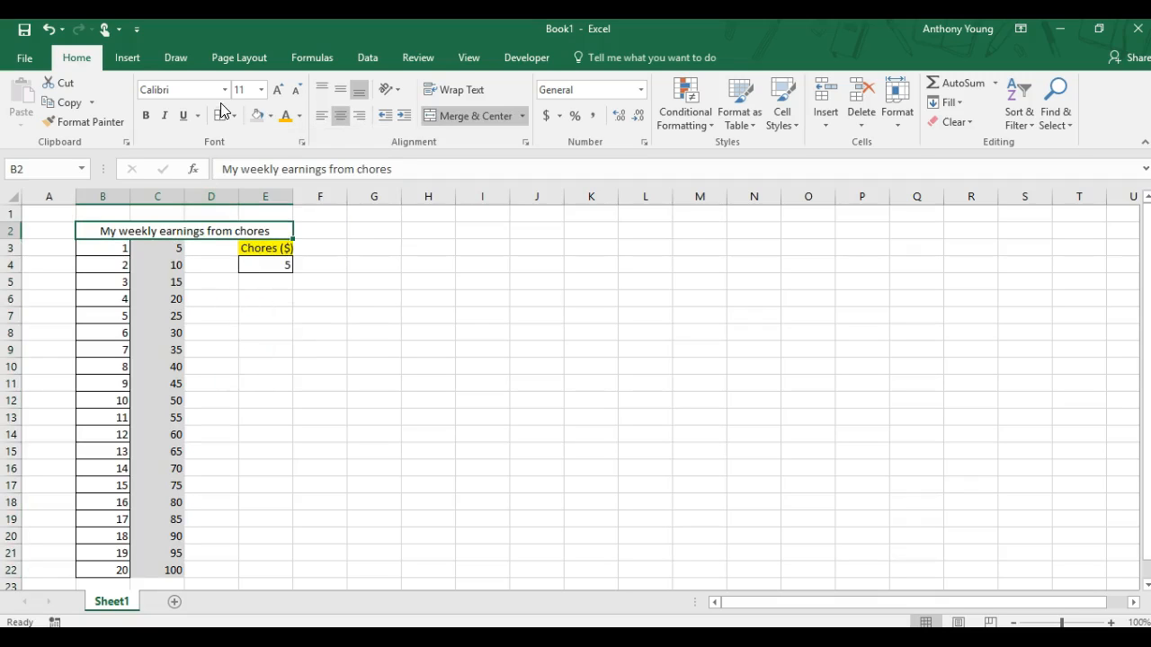
left_click(223, 317)
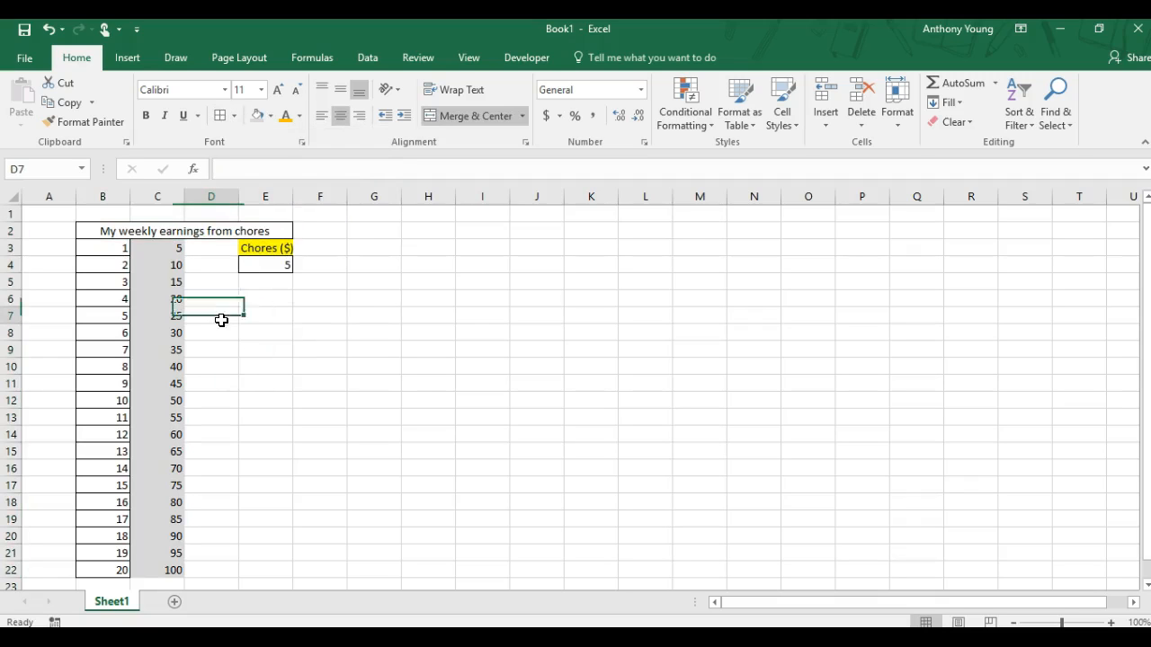
left_click(314, 329)
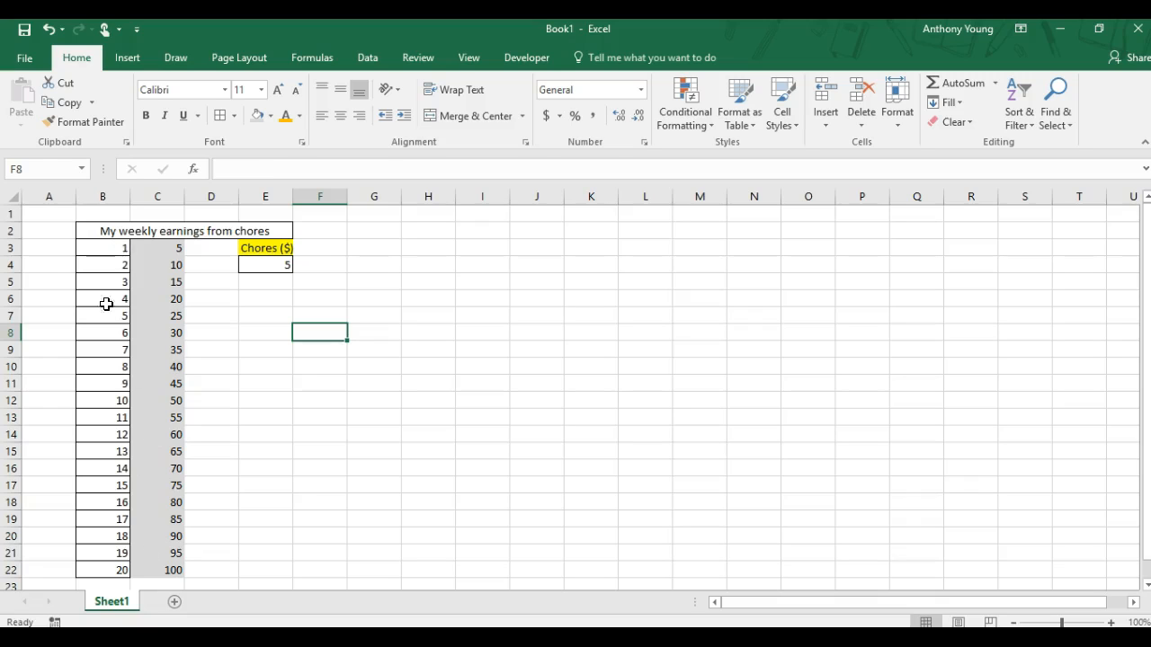
Step: Insert a markers-only scatter chart from the data in B3 to C22
left_click_drag(89, 237, 108, 569)
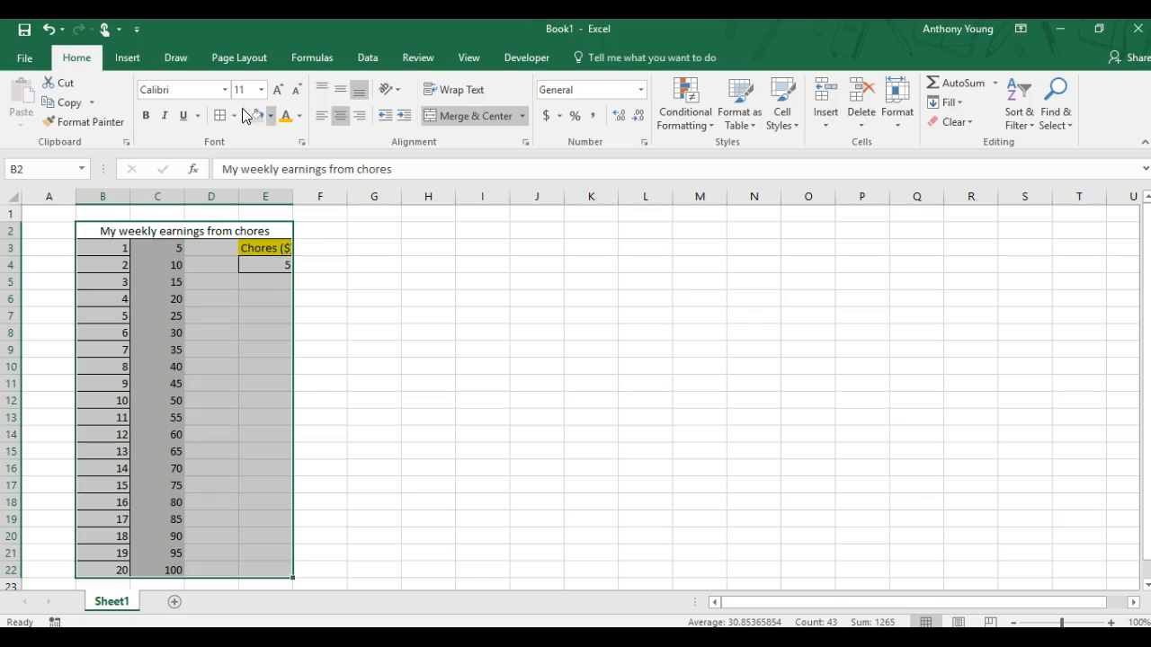
left_click(328, 313)
left_click_drag(126, 247, 172, 570)
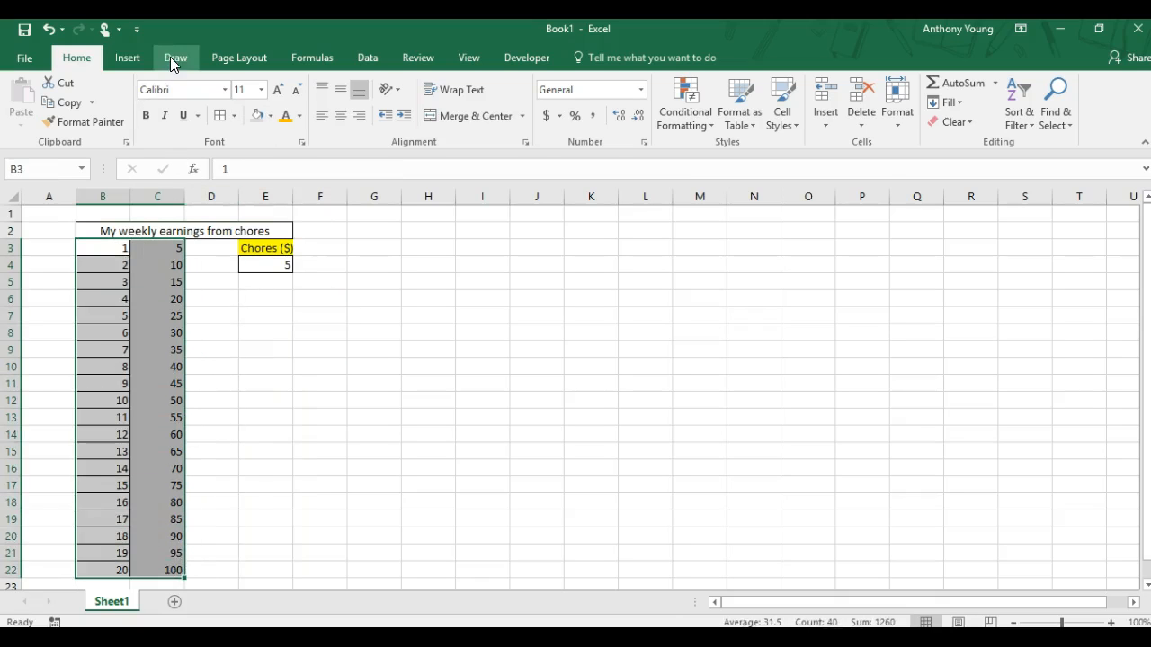
left_click(142, 58)
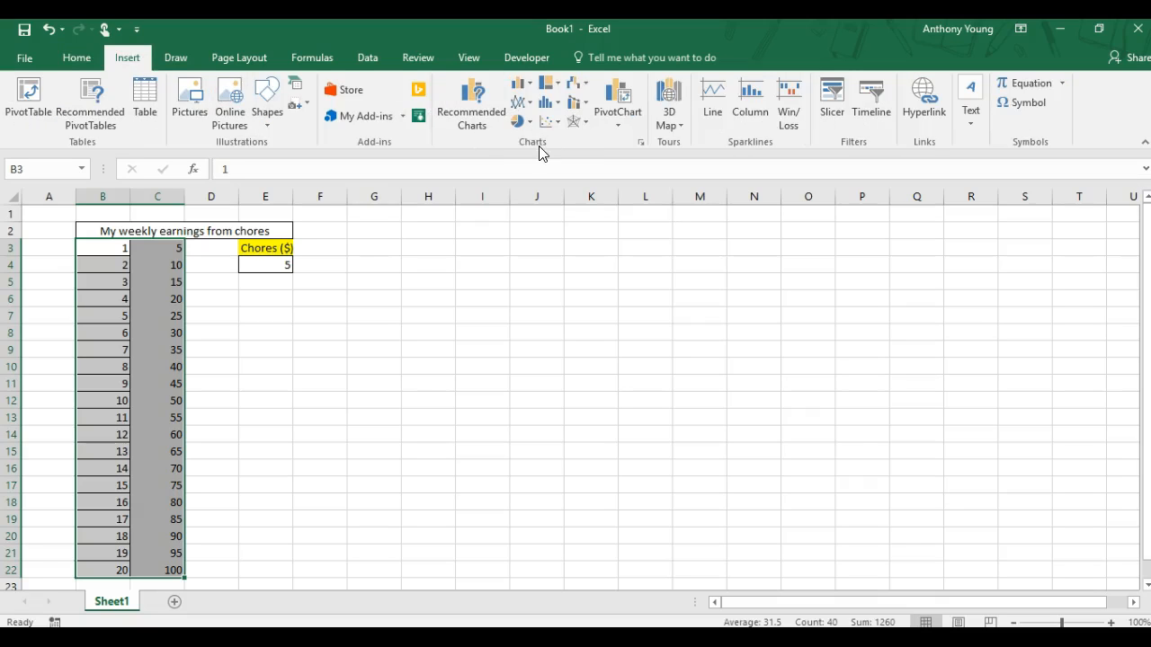
left_click(547, 124)
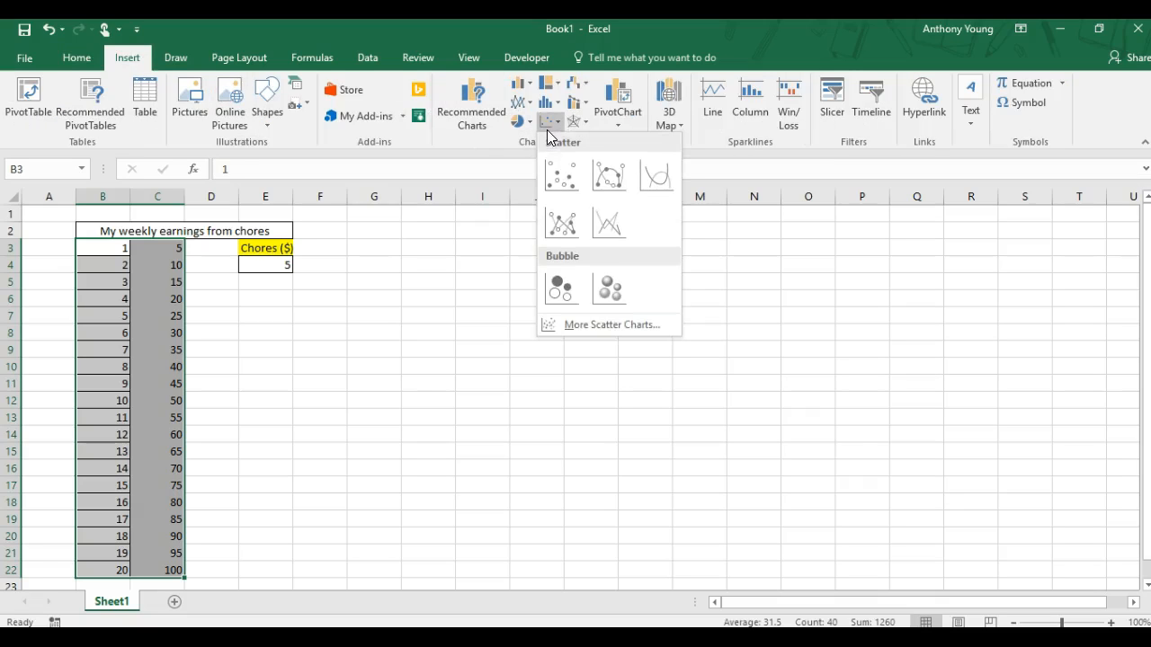
left_click(557, 120)
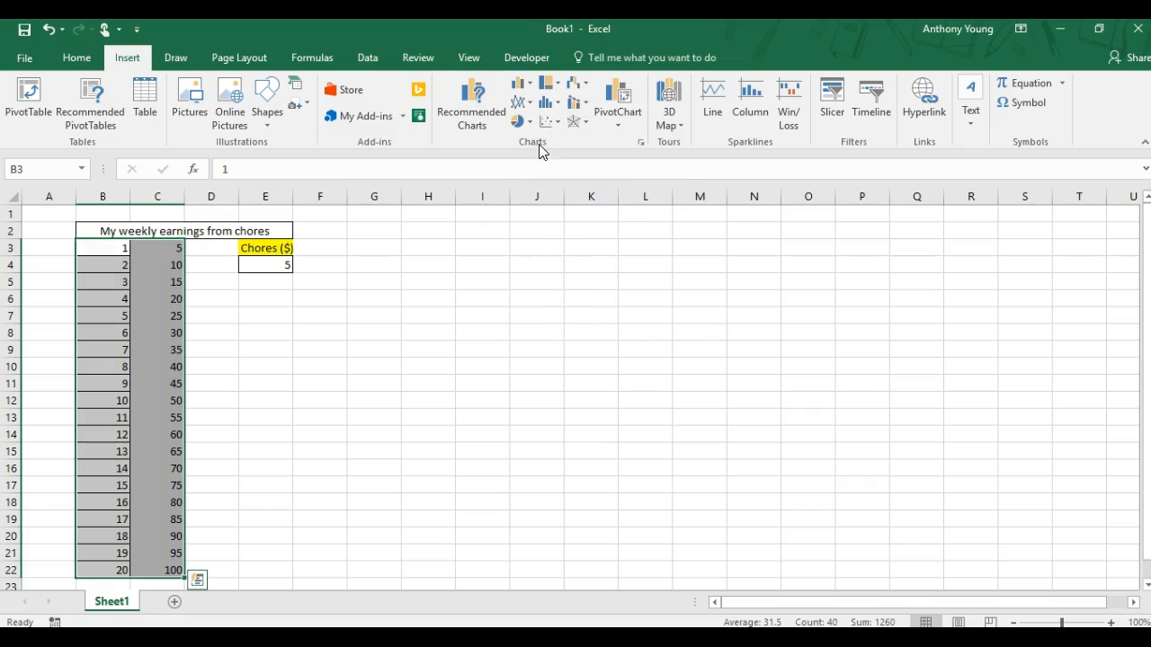
left_click(549, 121)
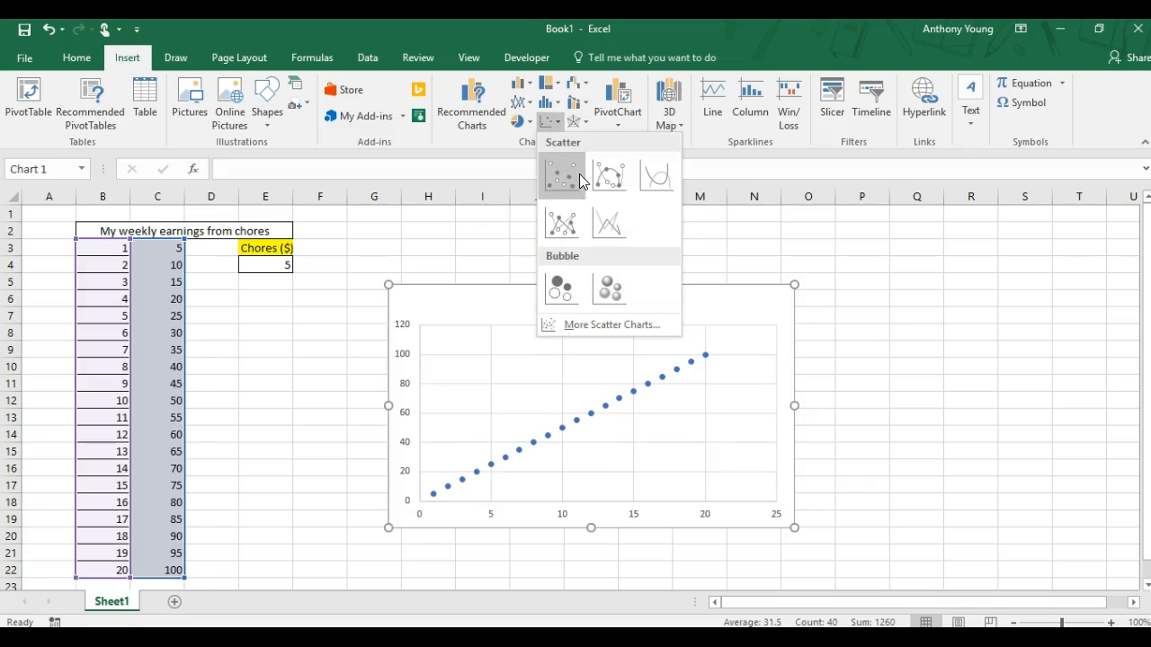
left_click(561, 176)
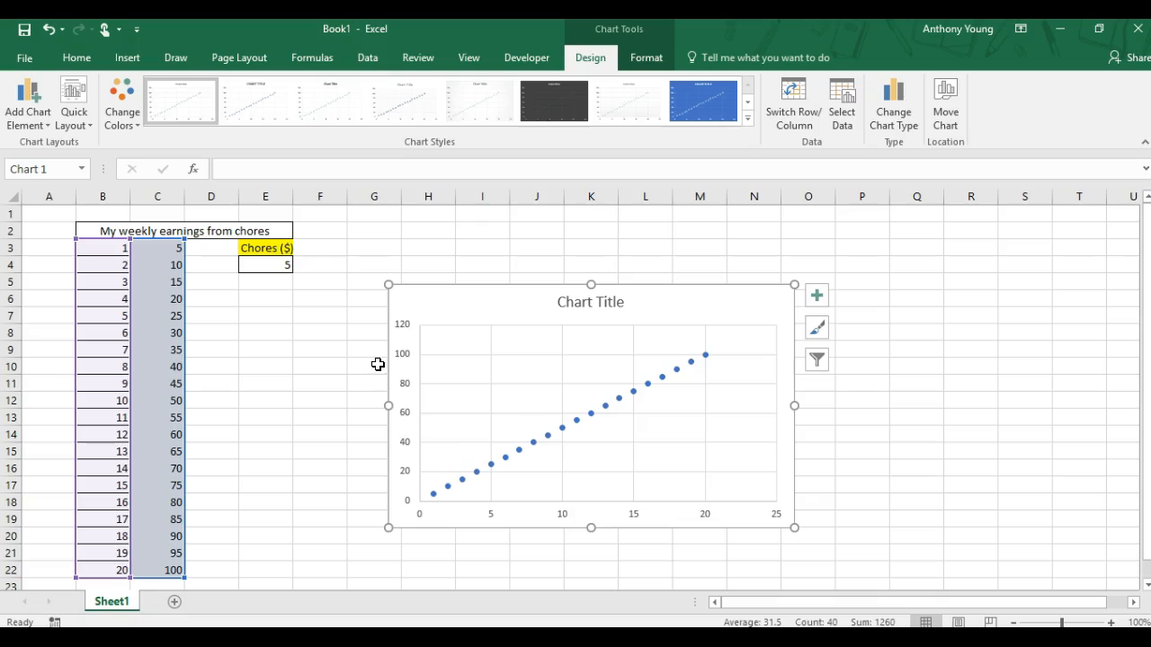
Step: Add axis titles to the scatter chart and set the horizontal axis title to "Weeks"
left_click(816, 295)
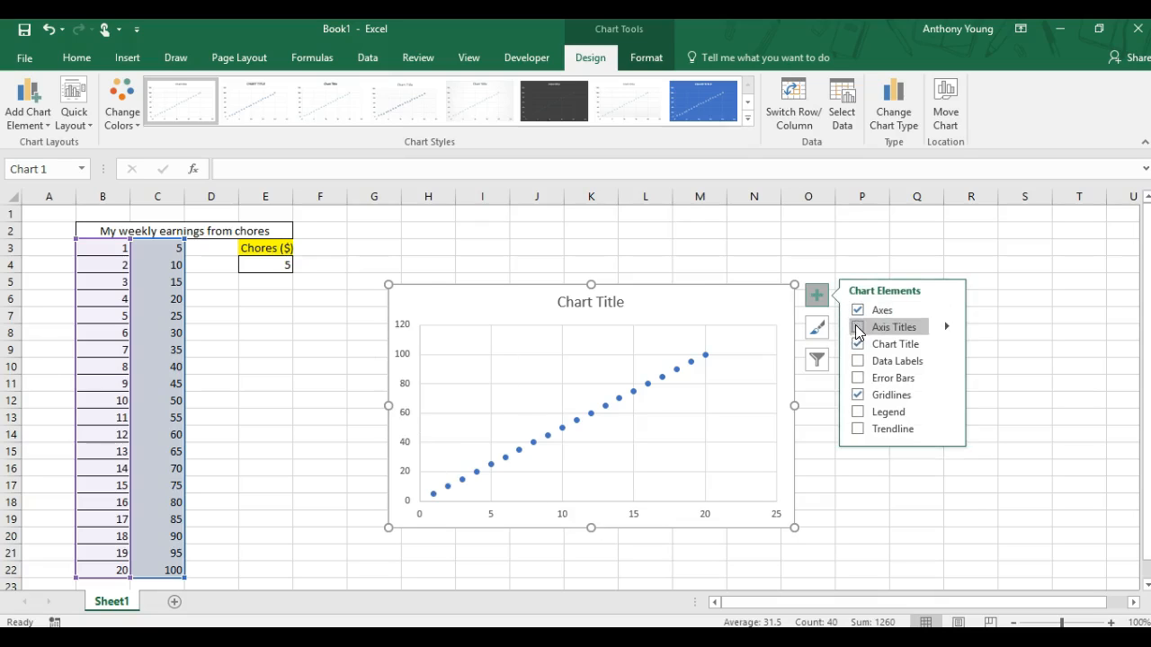
left_click(858, 327)
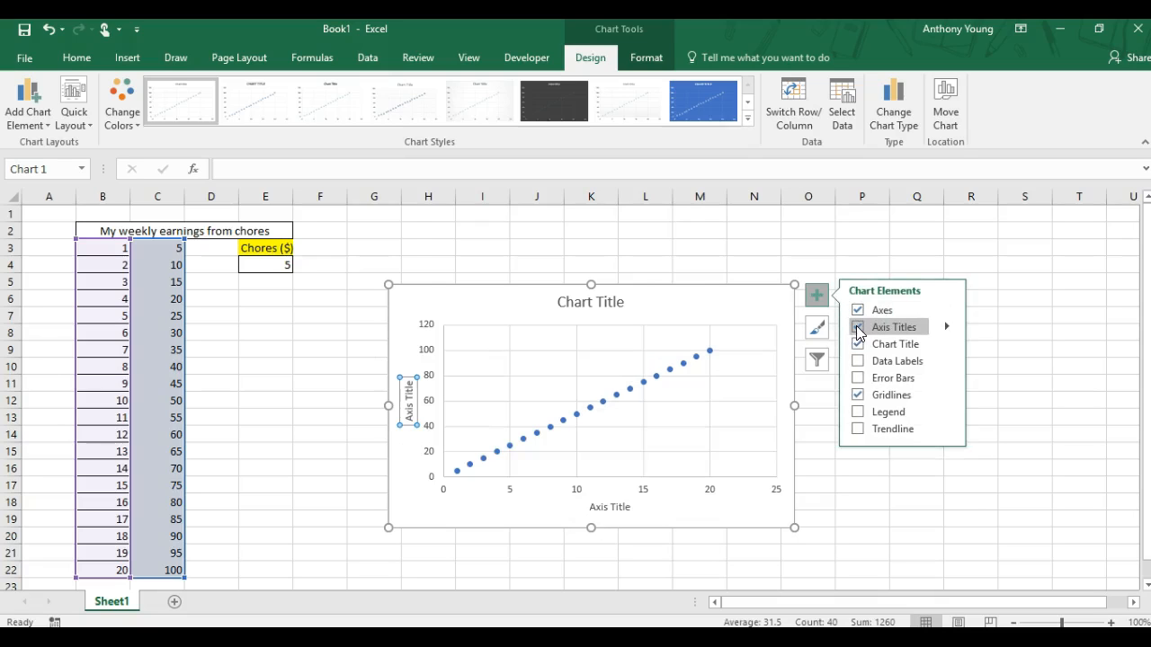
left_click(621, 507)
double_click(622, 507)
key("Delete")
key("BackSpace")
key("BackSpace")
key("BackSpace")
key("BackSpace")
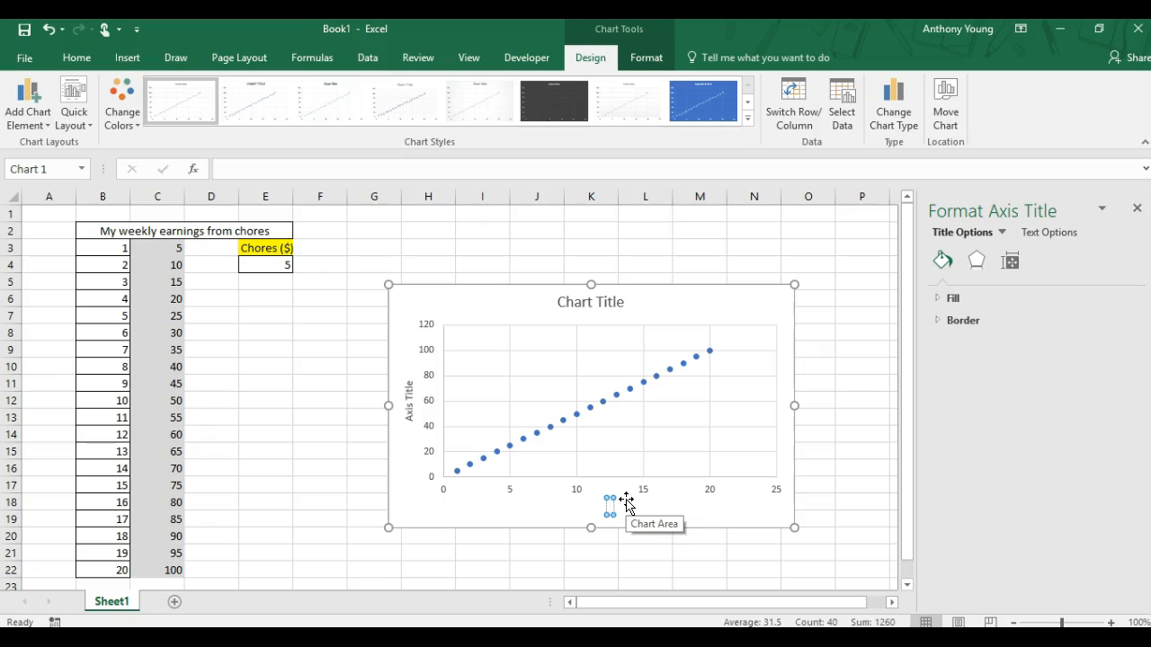
type("Weeks")
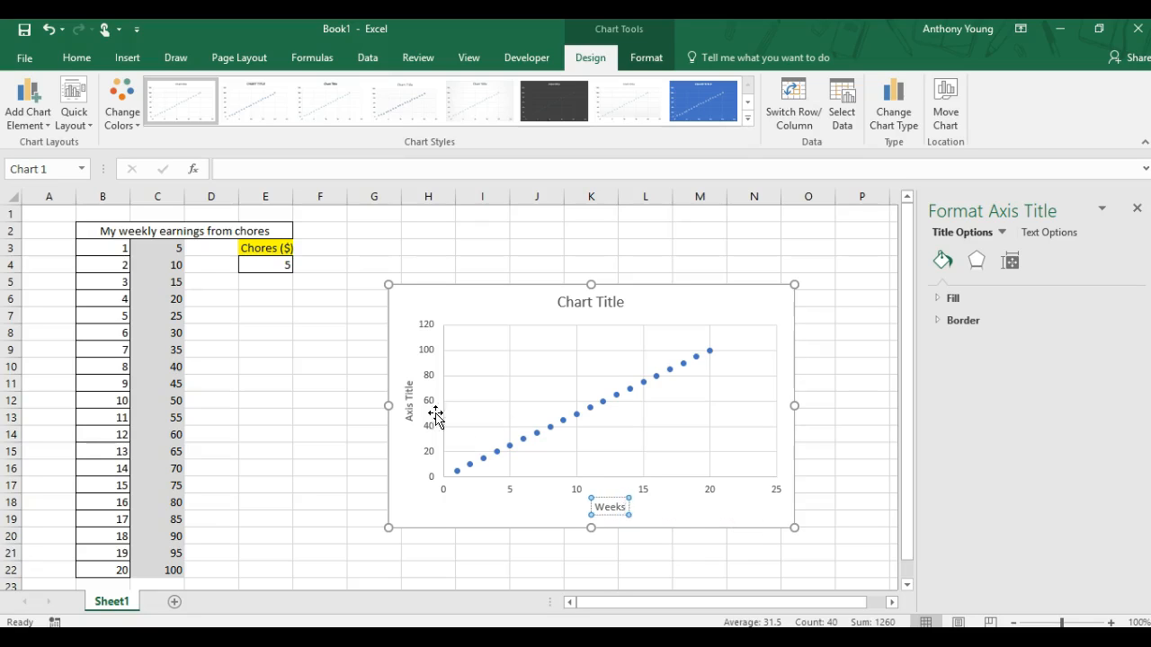
Step: Replace the vertical axis title placeholder with "Money ($)"
left_click(409, 396)
double_click(410, 396)
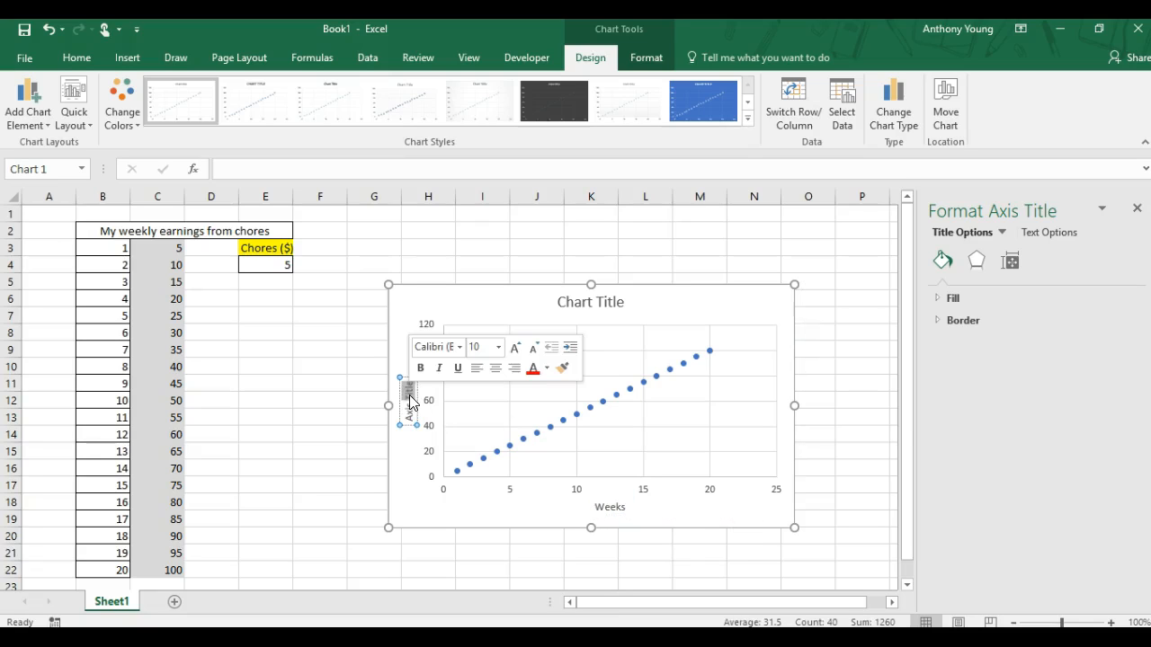
key("BackSpace")
key("BackSpace")
key("BackSpace")
key("BackSpace")
key("BackSpace")
key("BackSpace")
type("Money ($)")
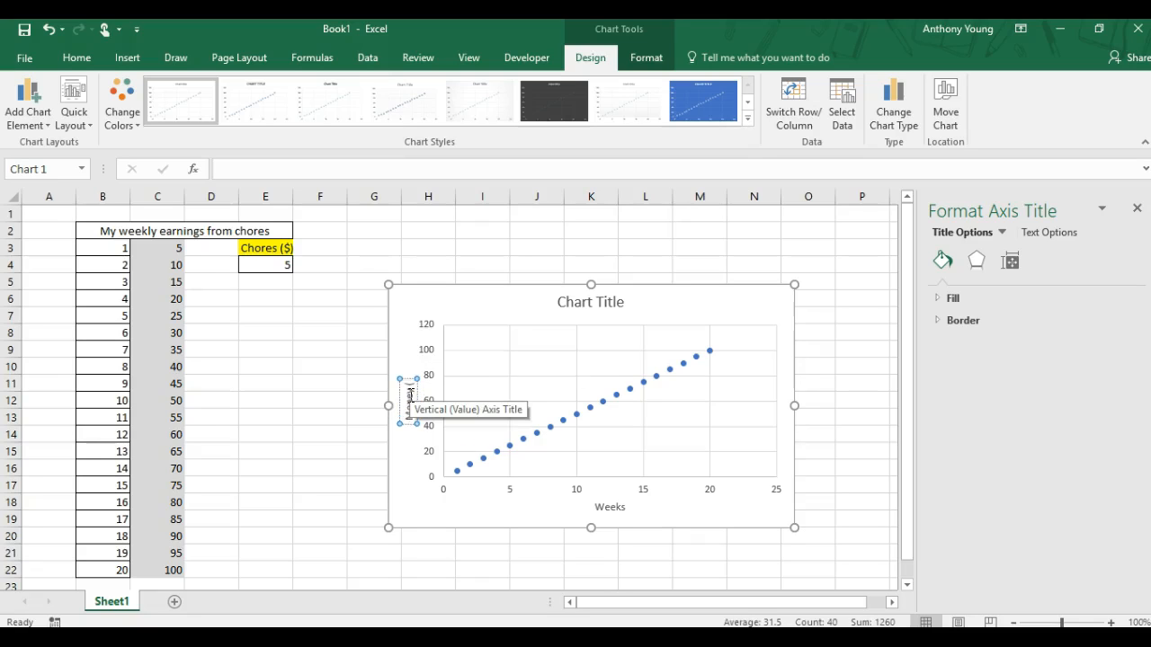
key("BackSpace")
key("BackSpace")
type("$)")
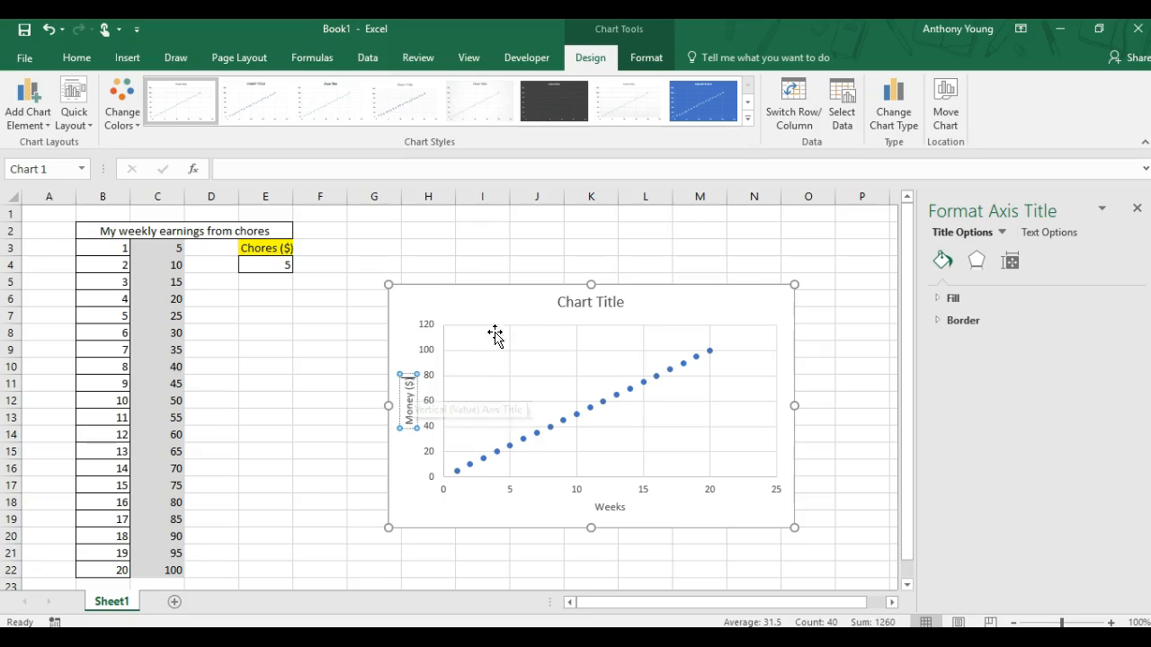
Step: Change the chart title to "My weekly earnings from chores"
left_click(747, 299)
left_click(585, 304)
triple_click(583, 305)
key("Delete")
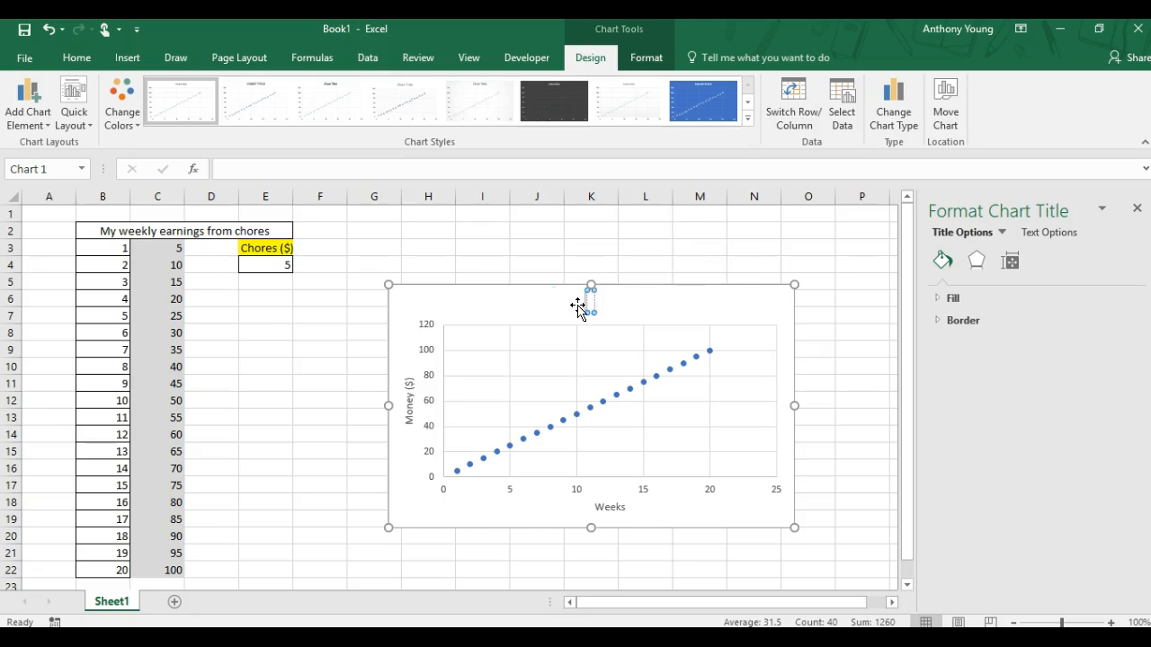
type("My weekly earnings from")
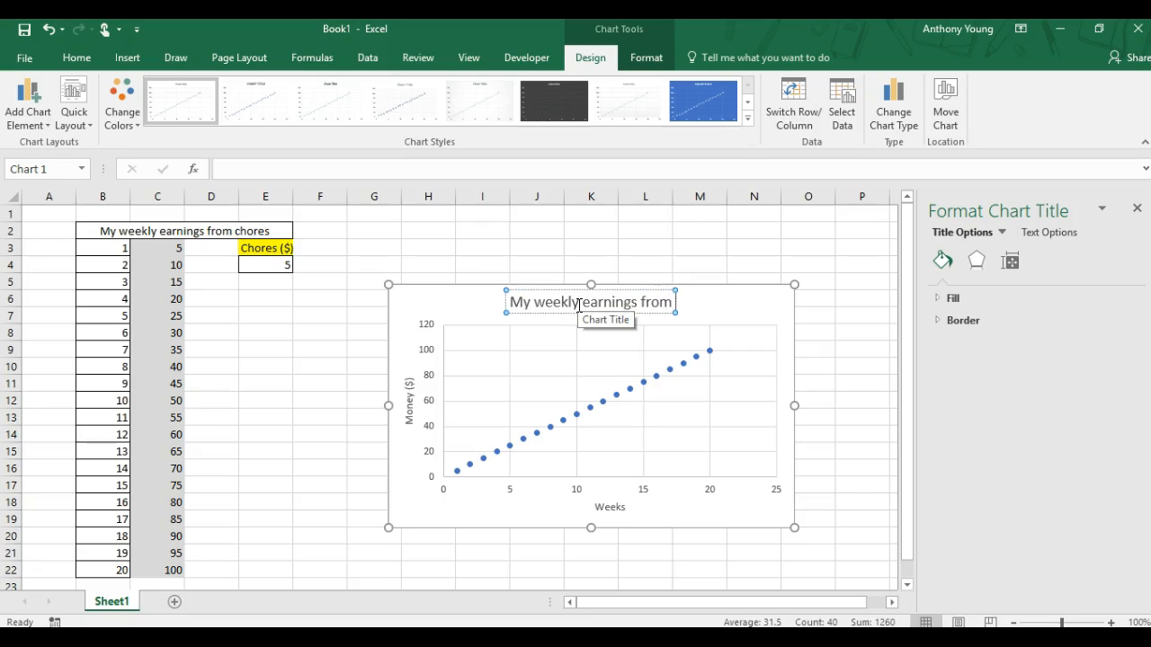
type(" chores")
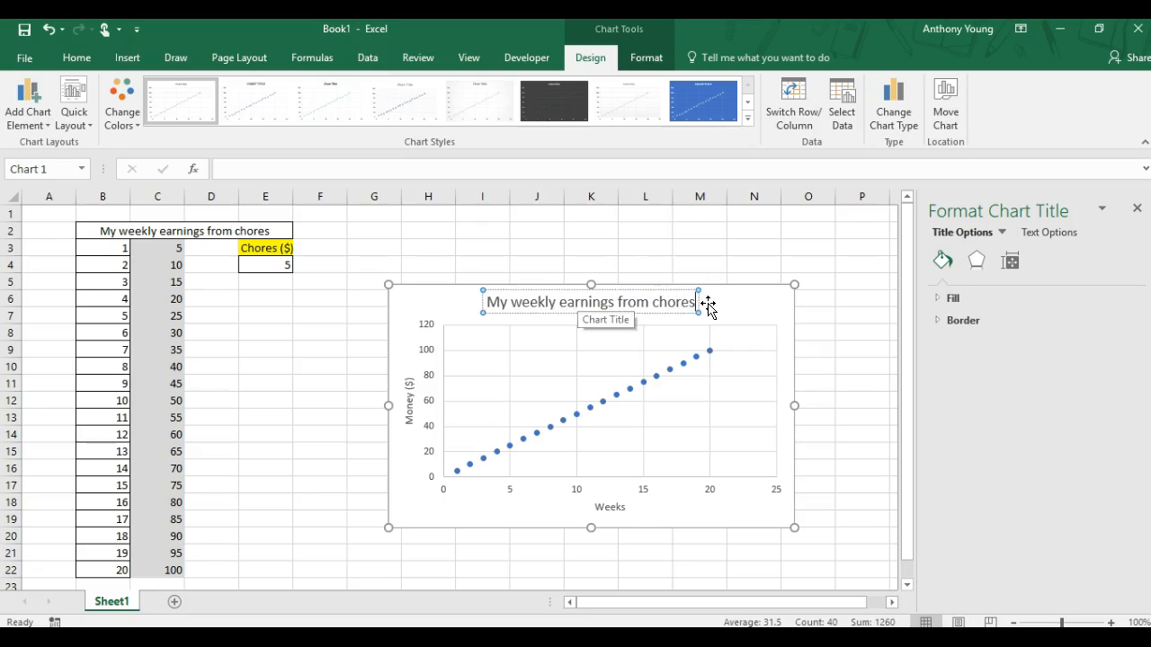
left_click(724, 320)
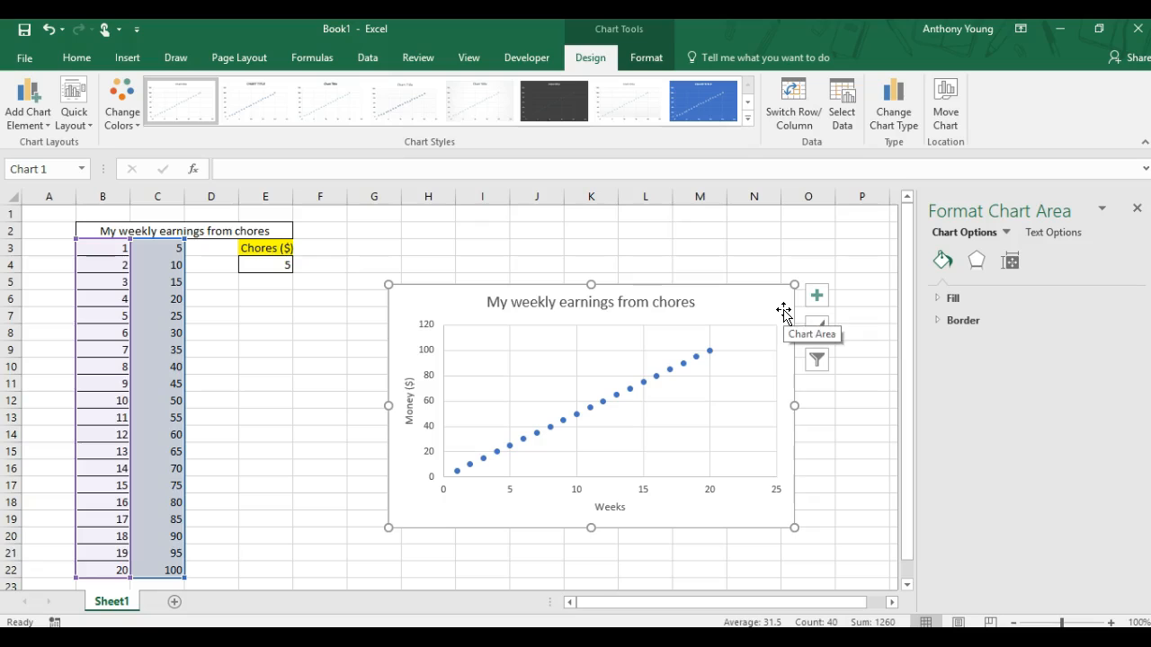
Step: Add a trendline to the chart and apply the second preset chart style with uppercase titles and diamond markers
left_click(816, 295)
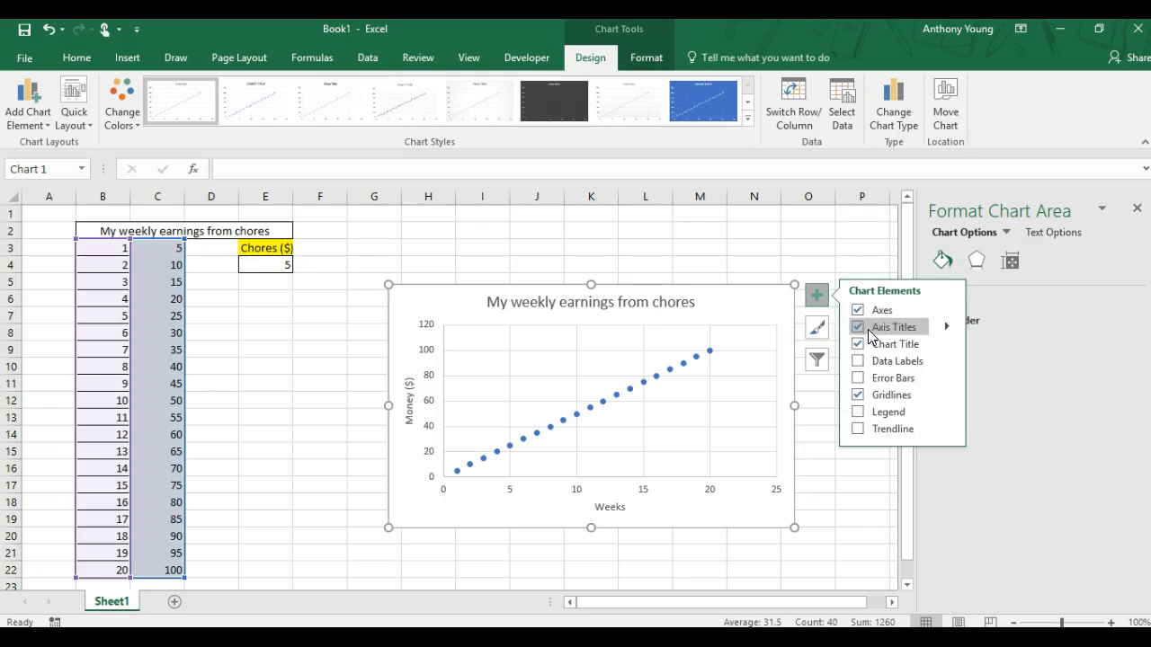
left_click(856, 428)
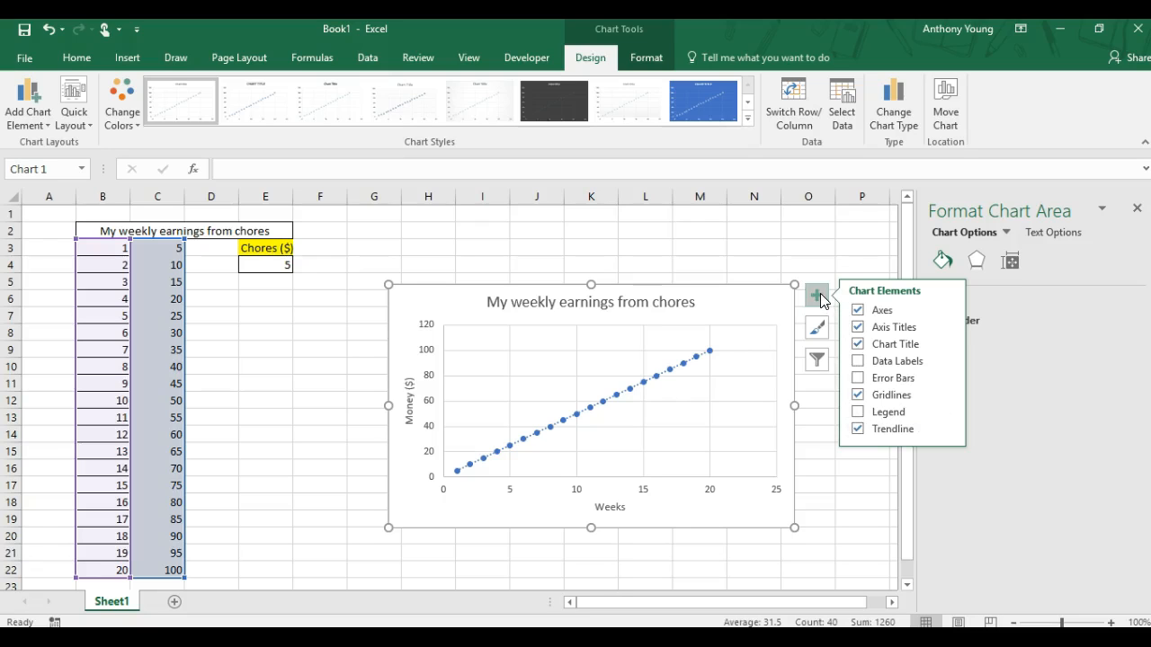
left_click(261, 104)
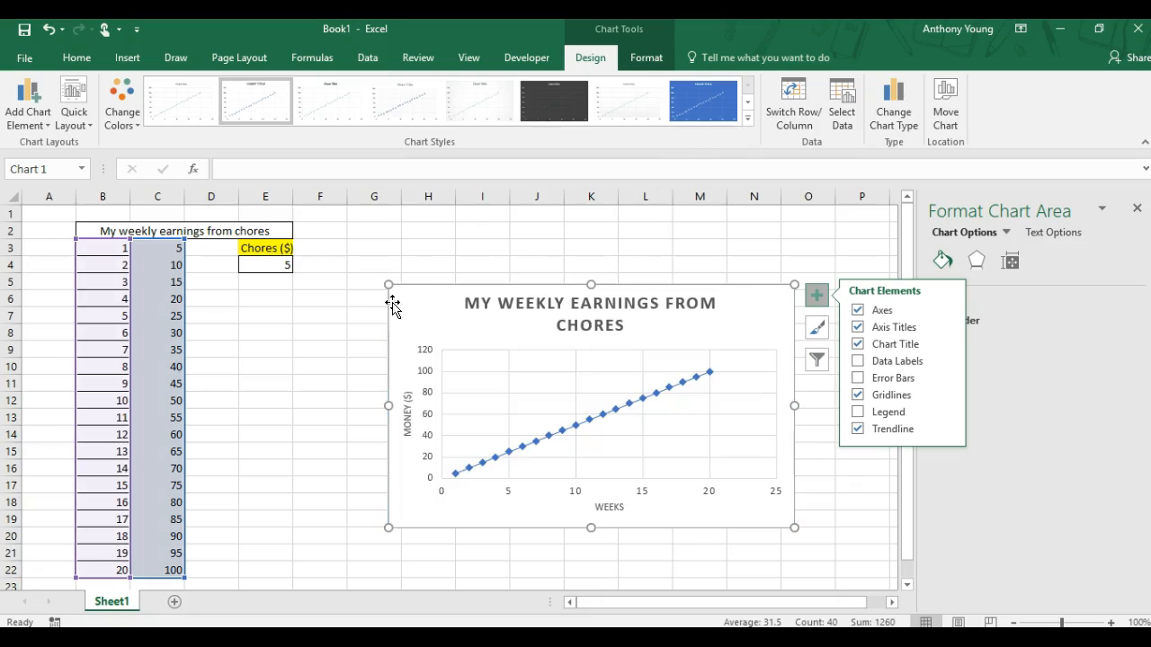
Step: Move the chart so its upper-left corner sits in cell H3
left_click(348, 347)
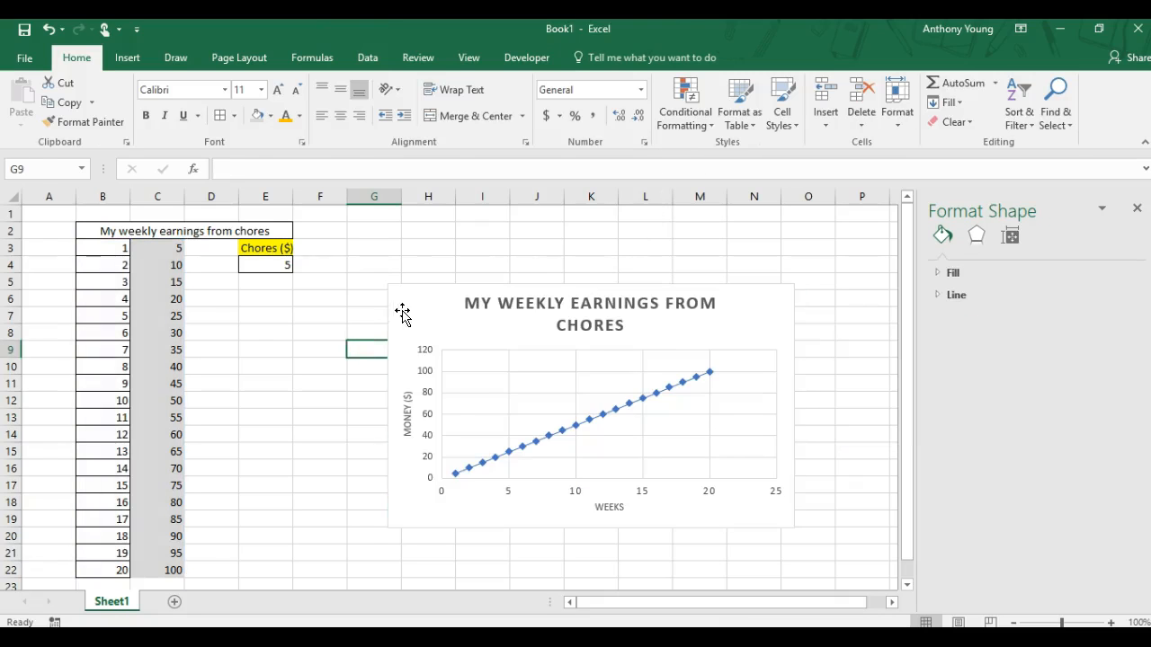
left_click_drag(399, 311, 426, 273)
left_click(342, 302)
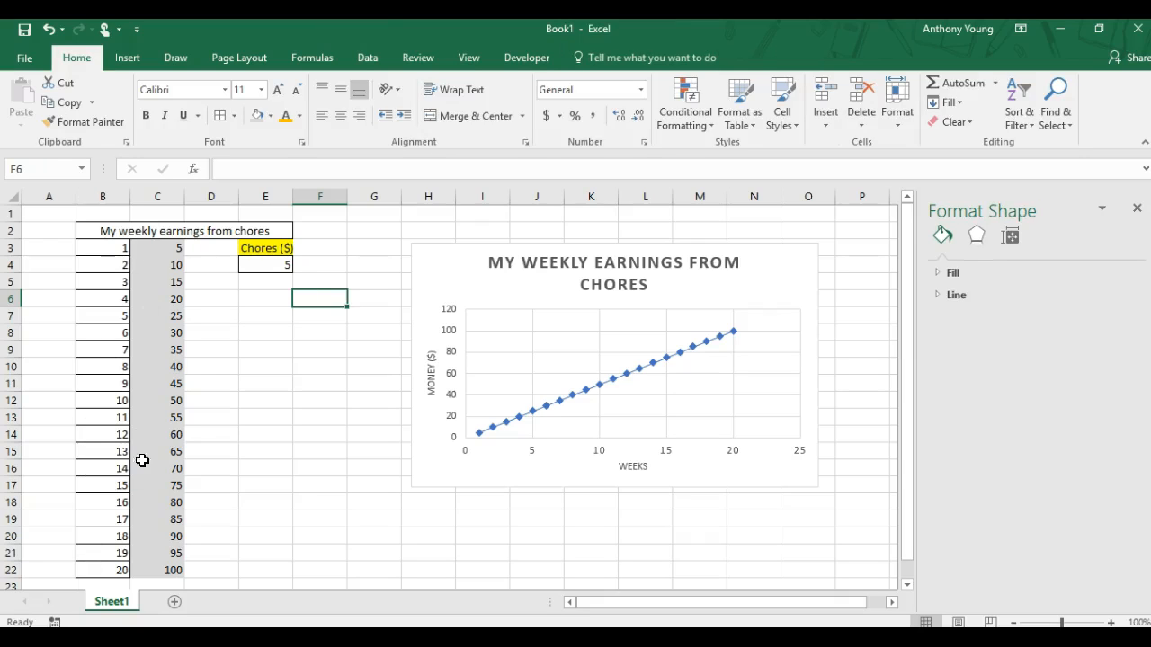
left_click(170, 249)
left_click(228, 286)
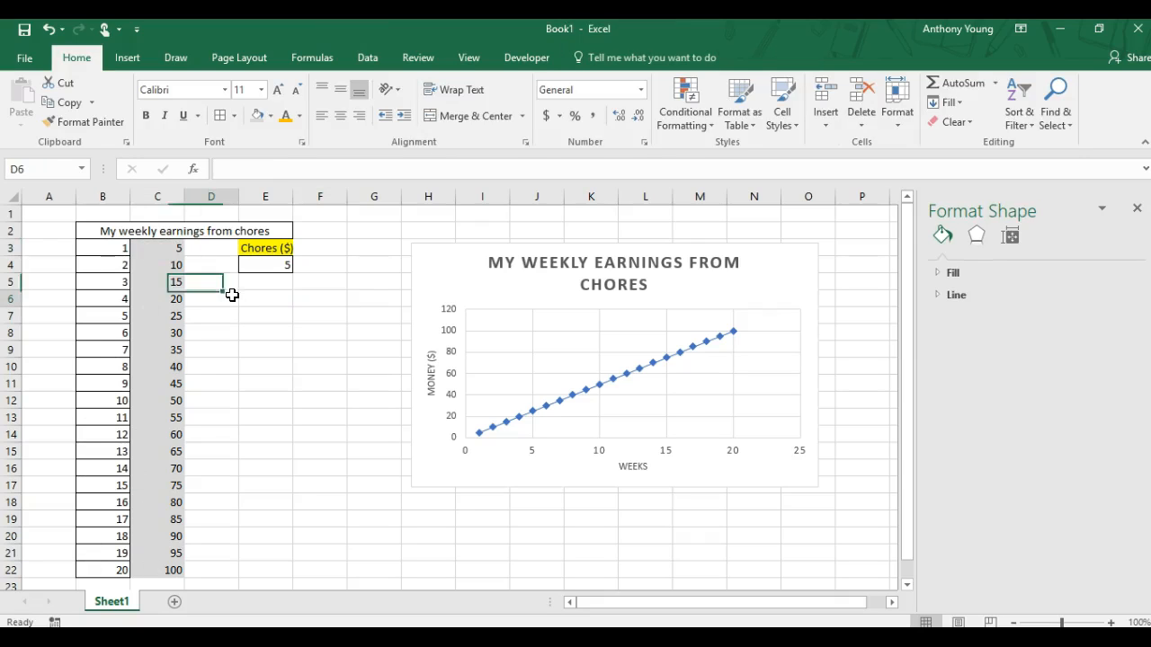
Step: Set the Chores ($) value in cell E4 to 7 and check the earnings formula in C3
left_click(282, 264)
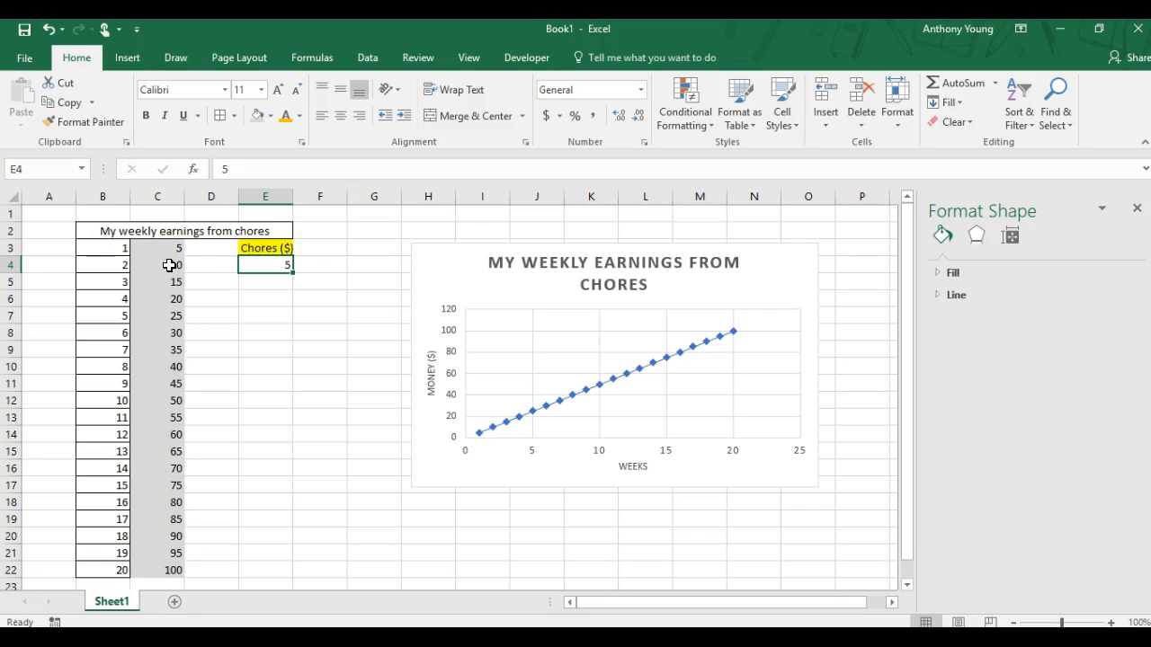
left_click(286, 275)
left_click(284, 268)
type("7")
key("Return")
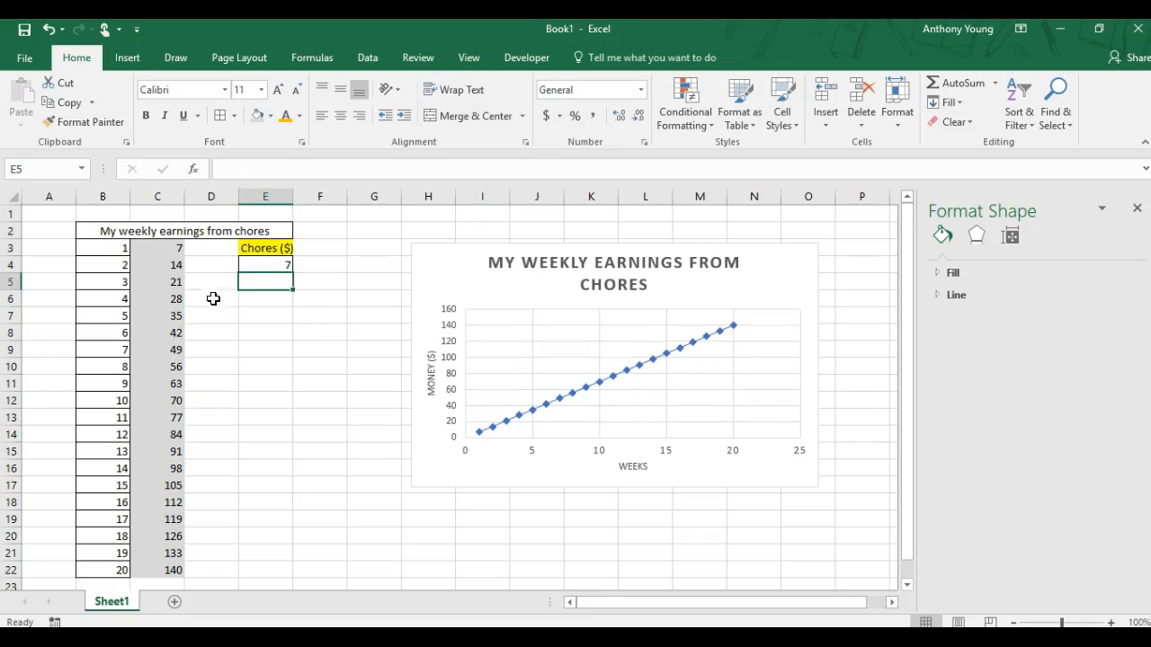
left_click(164, 248)
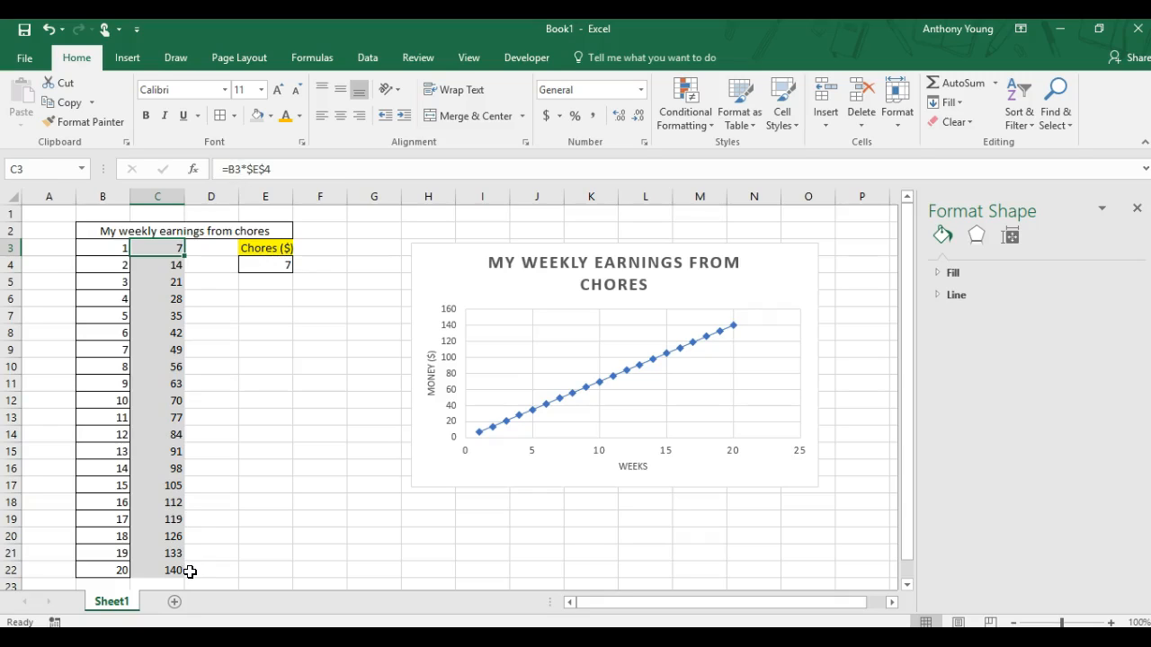
left_click(190, 571)
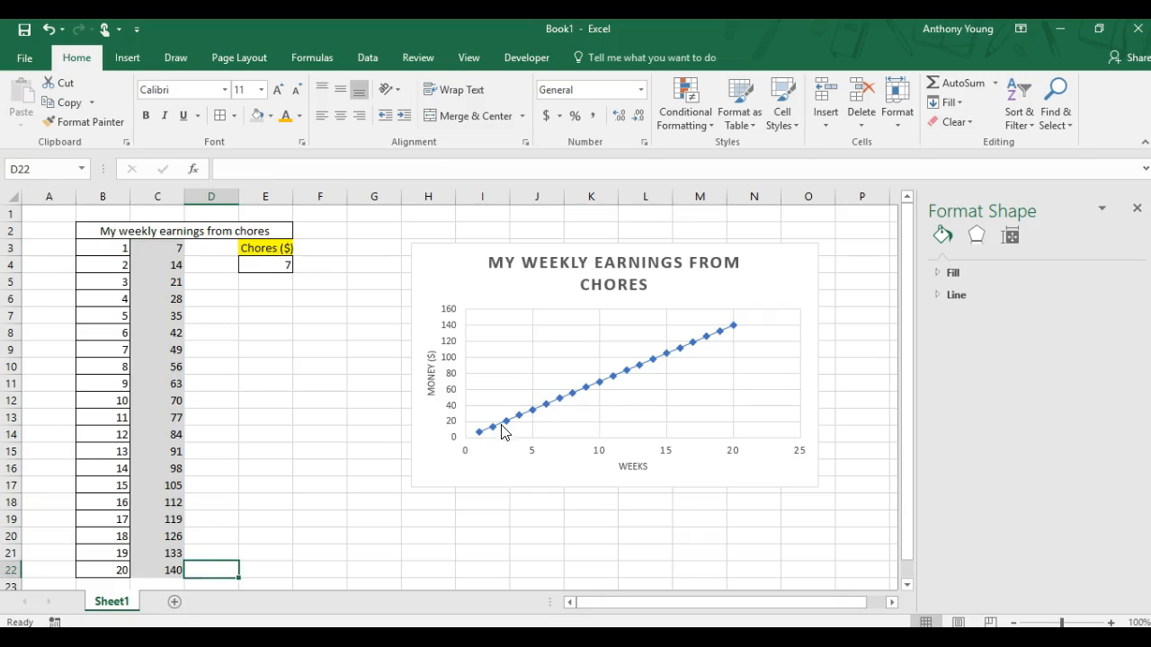
Step: Set the Chores ($) value in cell E4 to 8
double_click(262, 270)
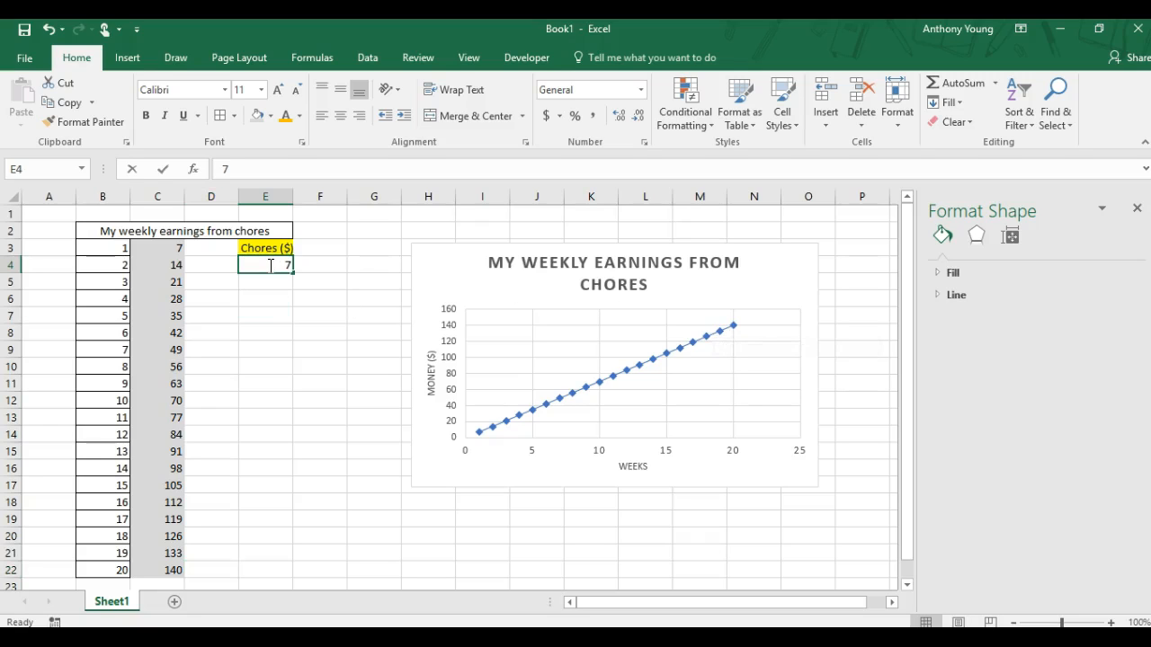
key("BackSpace")
type("8")
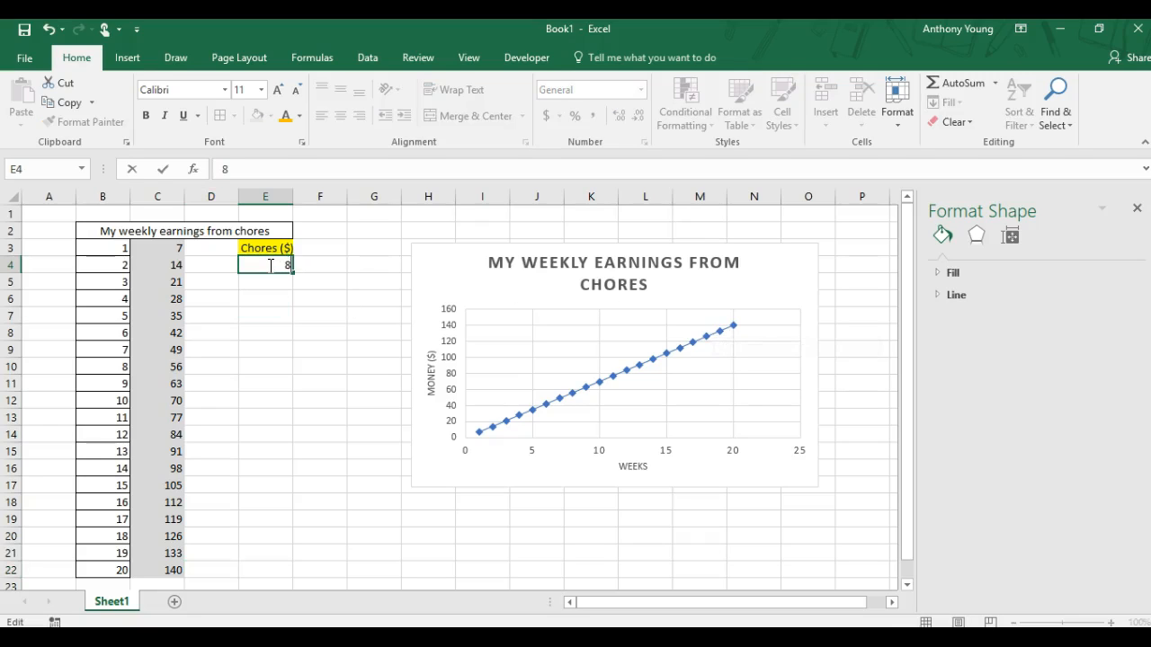
key("Return")
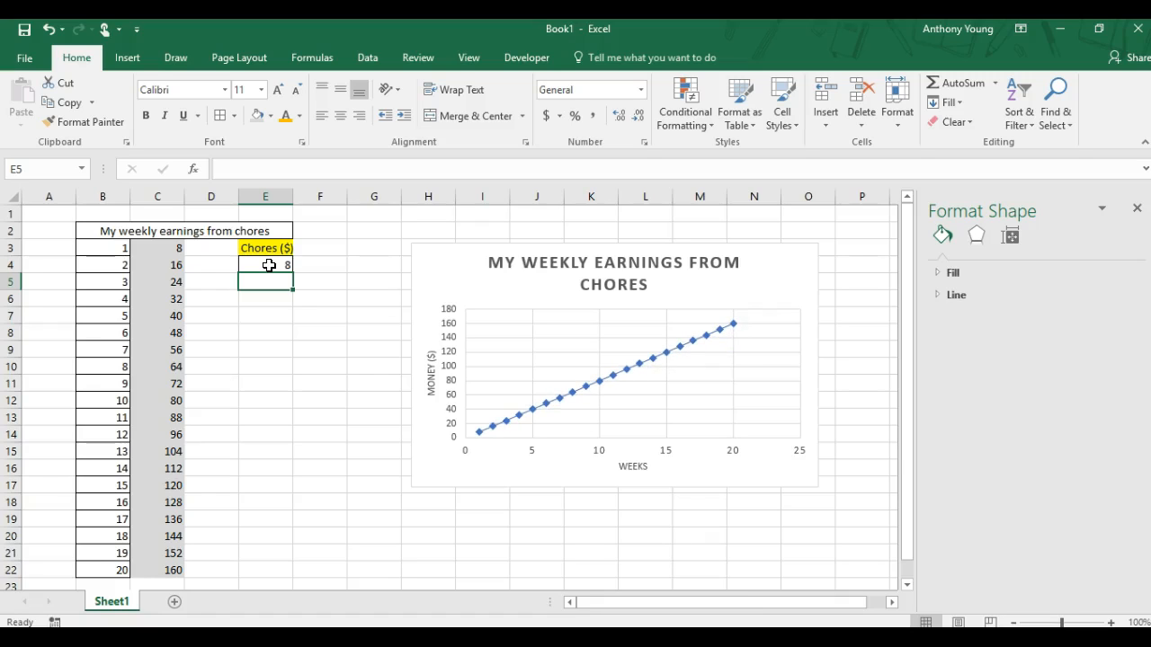
left_click(300, 348)
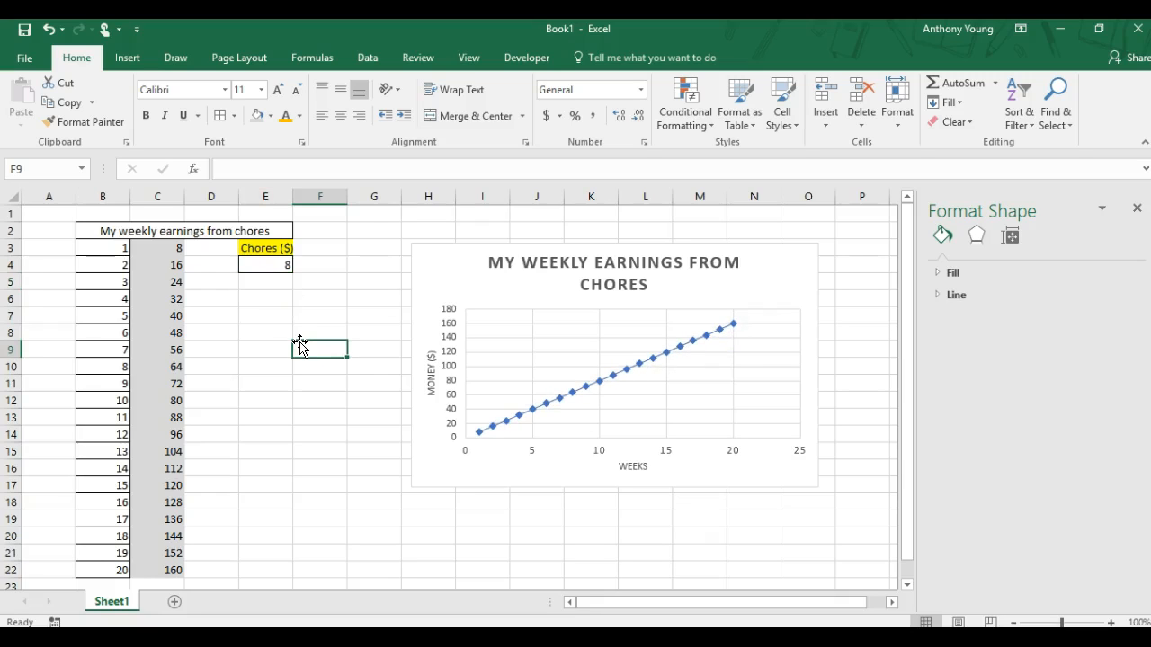